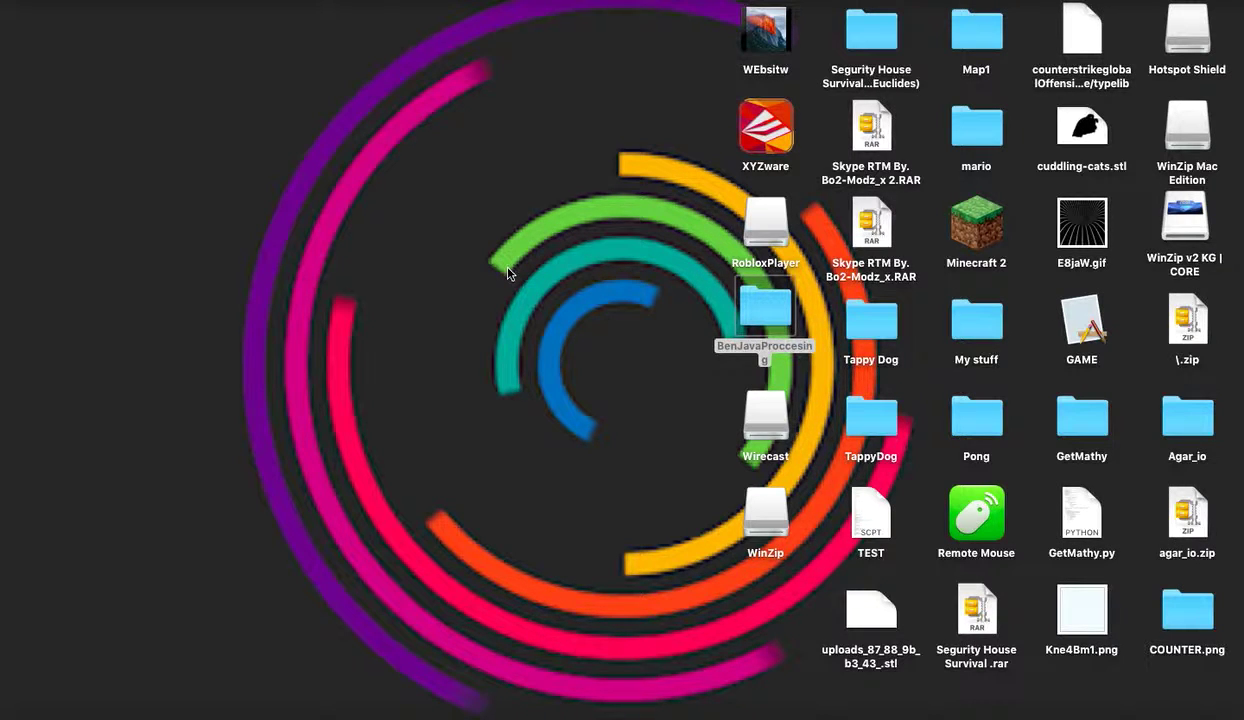
Drag several selection marquees across the desktop icons
{"action": "left_click_drag", "start_coordinate": [328, 204], "coordinate": [583, 455]}
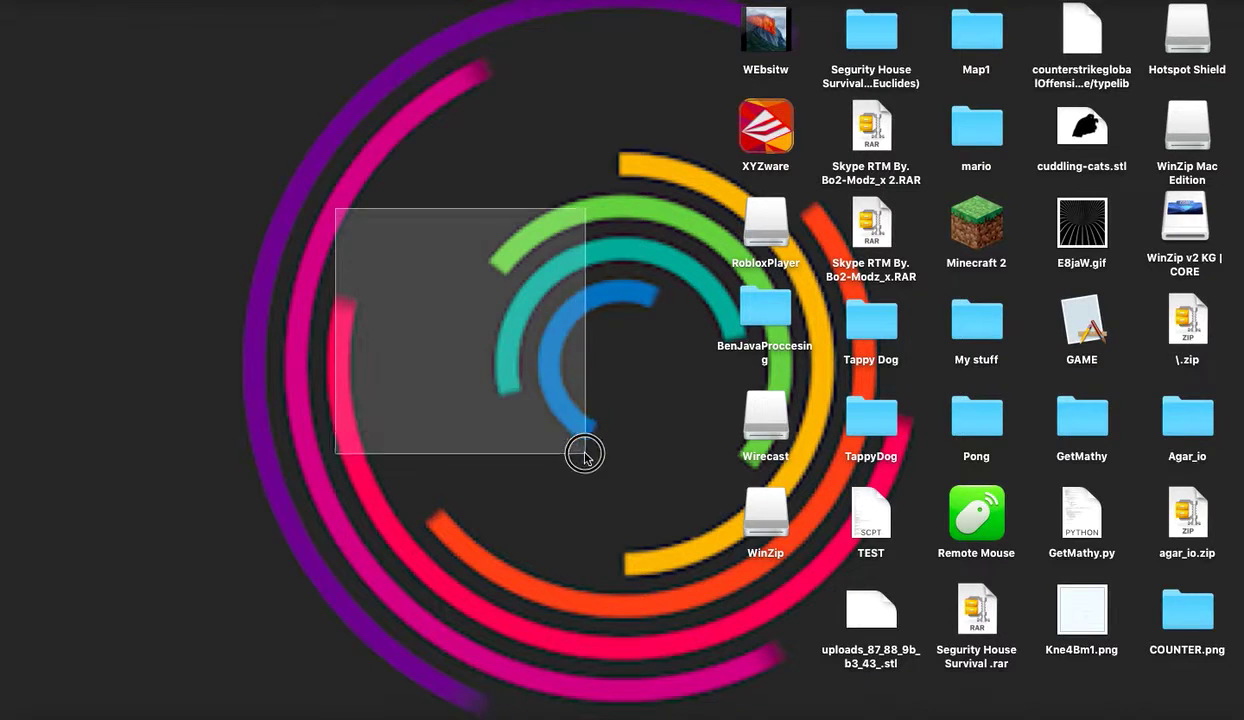
{"action": "left_click_drag", "start_coordinate": [320, 305], "coordinate": [467, 494]}
{"action": "left_click_drag", "start_coordinate": [522, 325], "coordinate": [430, 328]}
{"action": "left_click_drag", "start_coordinate": [118, 168], "coordinate": [591, 472]}
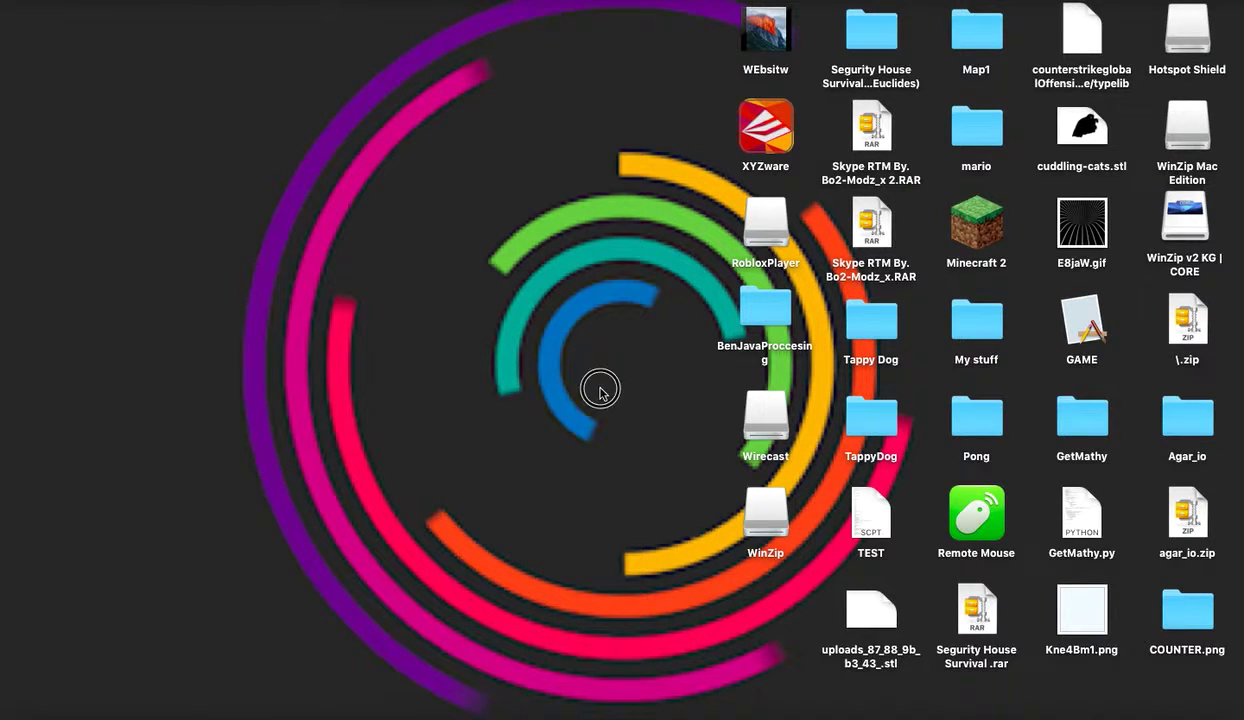
{"action": "mouse_move", "coordinate": [292, 330]}
{"action": "left_mouse_down"}
{"action": "mouse_move", "coordinate": [686, 336]}
{"action": "mouse_move", "coordinate": [520, 485]}
{"action": "mouse_move", "coordinate": [480, 461]}
{"action": "left_mouse_up"}
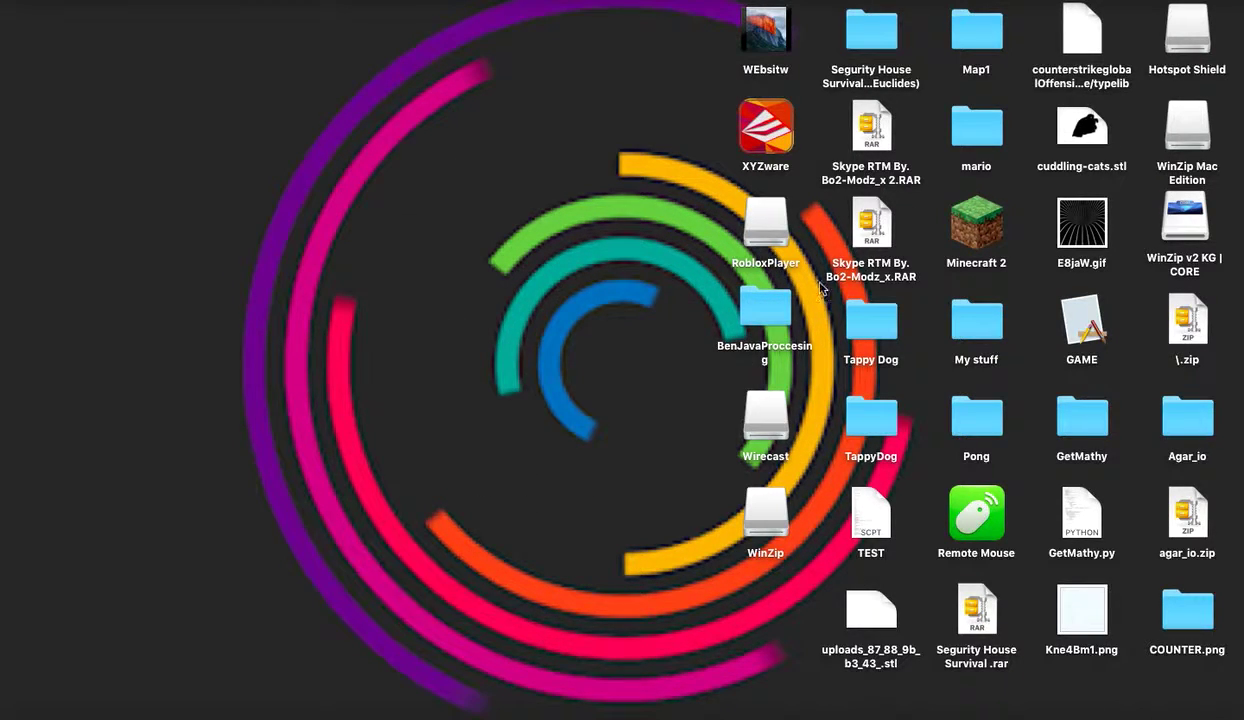
{"action": "left_click_drag", "start_coordinate": [630, 268], "coordinate": [184, 233]}
{"action": "left_click_drag", "start_coordinate": [244, 286], "coordinate": [536, 269]}
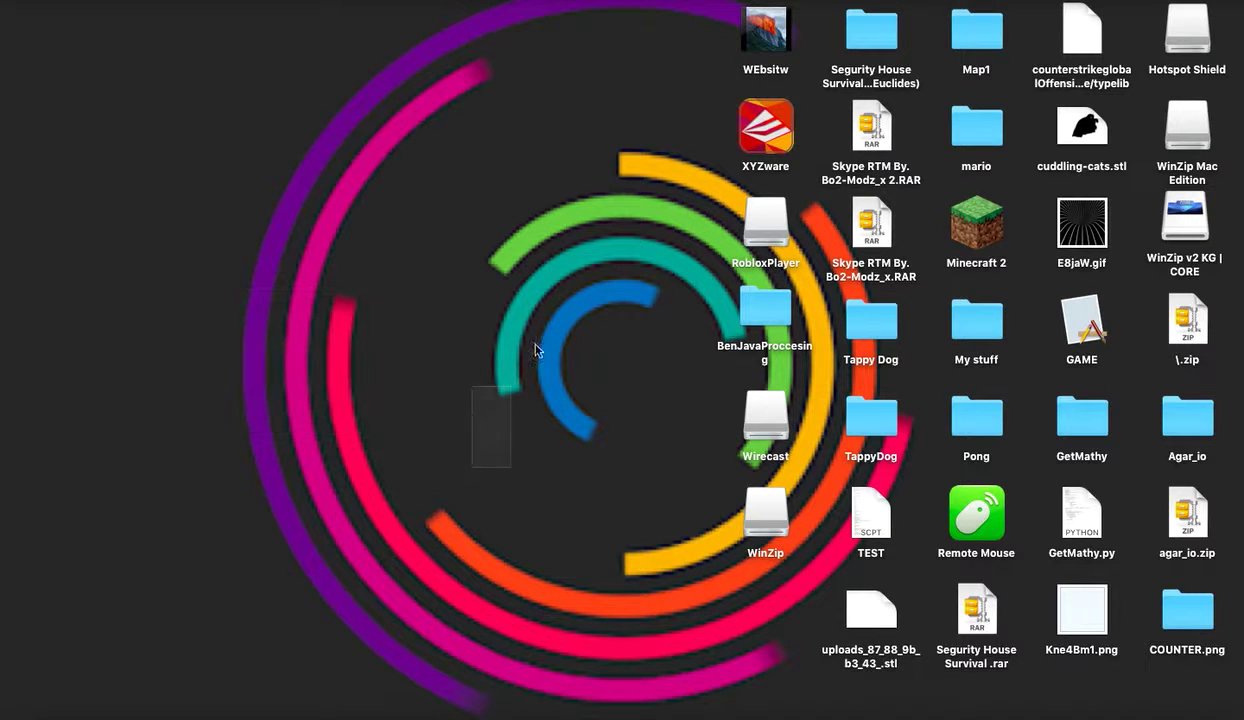
{"action": "left_click_drag", "start_coordinate": [575, 341], "coordinate": [750, 345]}
Select the RobloxPlayer, BenJavaProccesing and Wirecast icons on the desktop
{"action": "left_click_drag", "start_coordinate": [478, 261], "coordinate": [650, 444]}
{"action": "left_click_drag", "start_coordinate": [553, 186], "coordinate": [459, 366]}
{"action": "left_click_drag", "start_coordinate": [503, 264], "coordinate": [568, 343]}
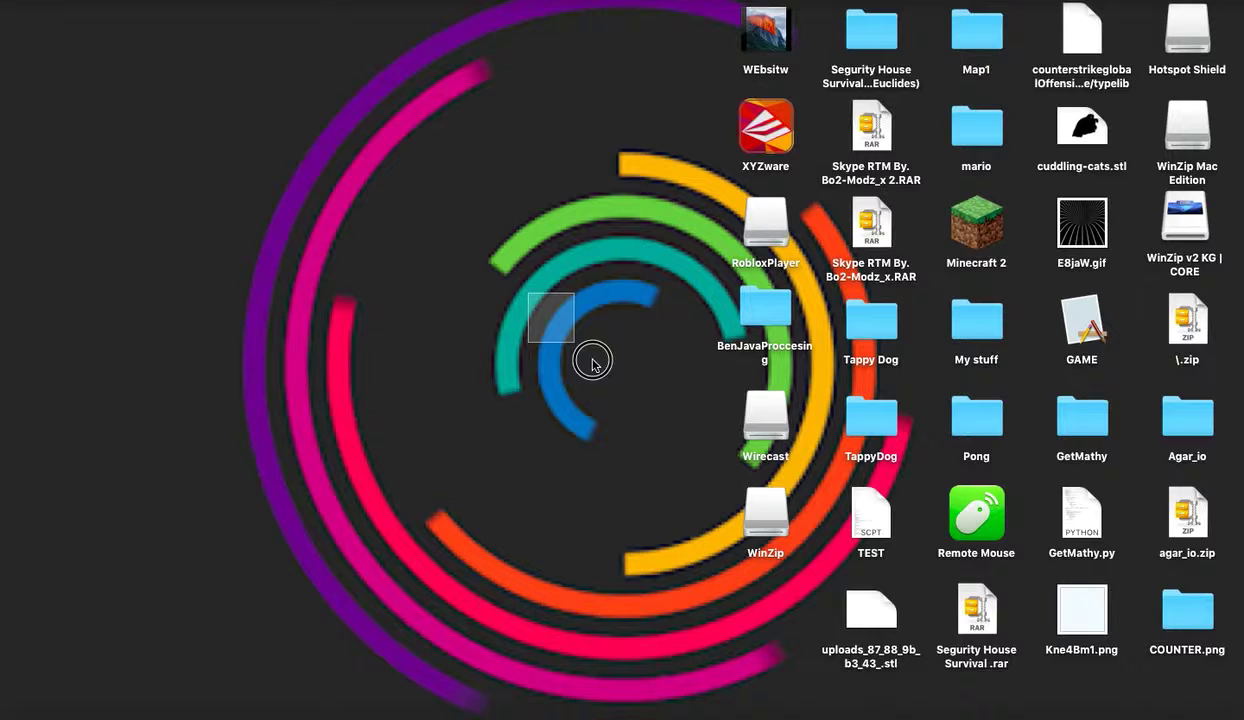
{"action": "left_click_drag", "start_coordinate": [448, 244], "coordinate": [790, 450]}
Clear the icon selection and drag a few more marquees on the desktop
{"action": "left_click", "coordinate": [528, 292]}
{"action": "left_click_drag", "start_coordinate": [530, 282], "coordinate": [636, 386]}
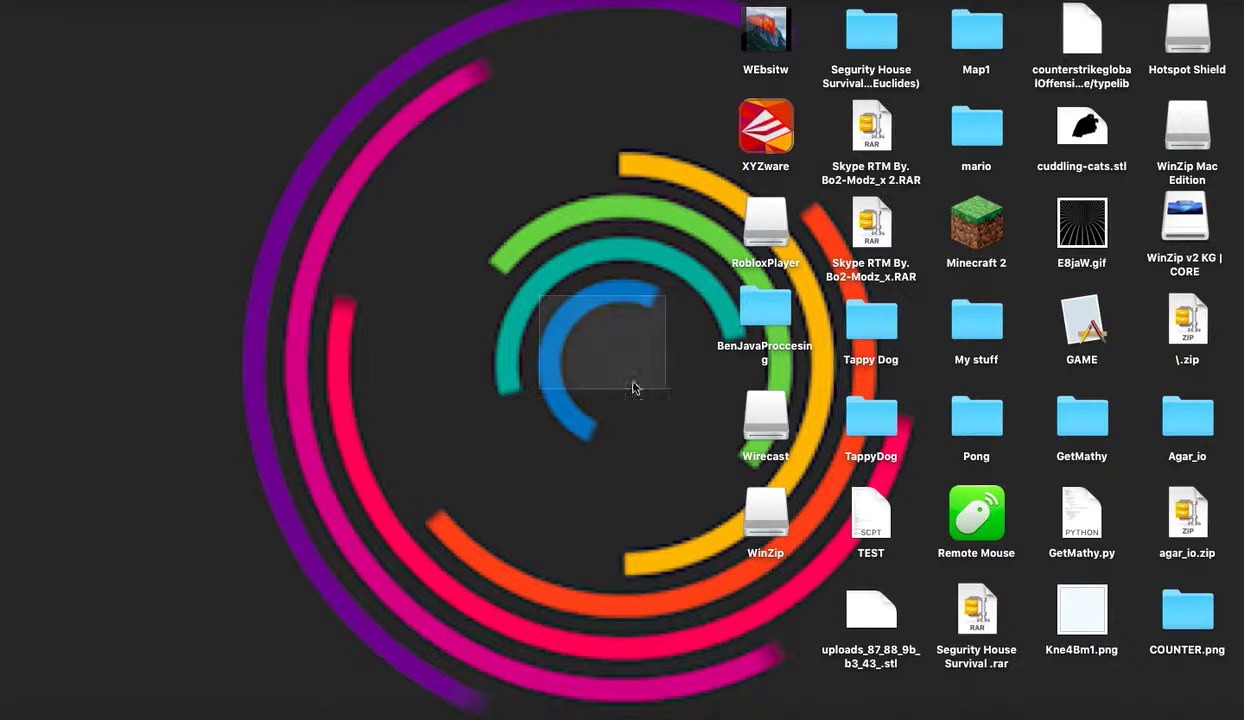
{"action": "left_click_drag", "start_coordinate": [580, 318], "coordinate": [516, 319]}
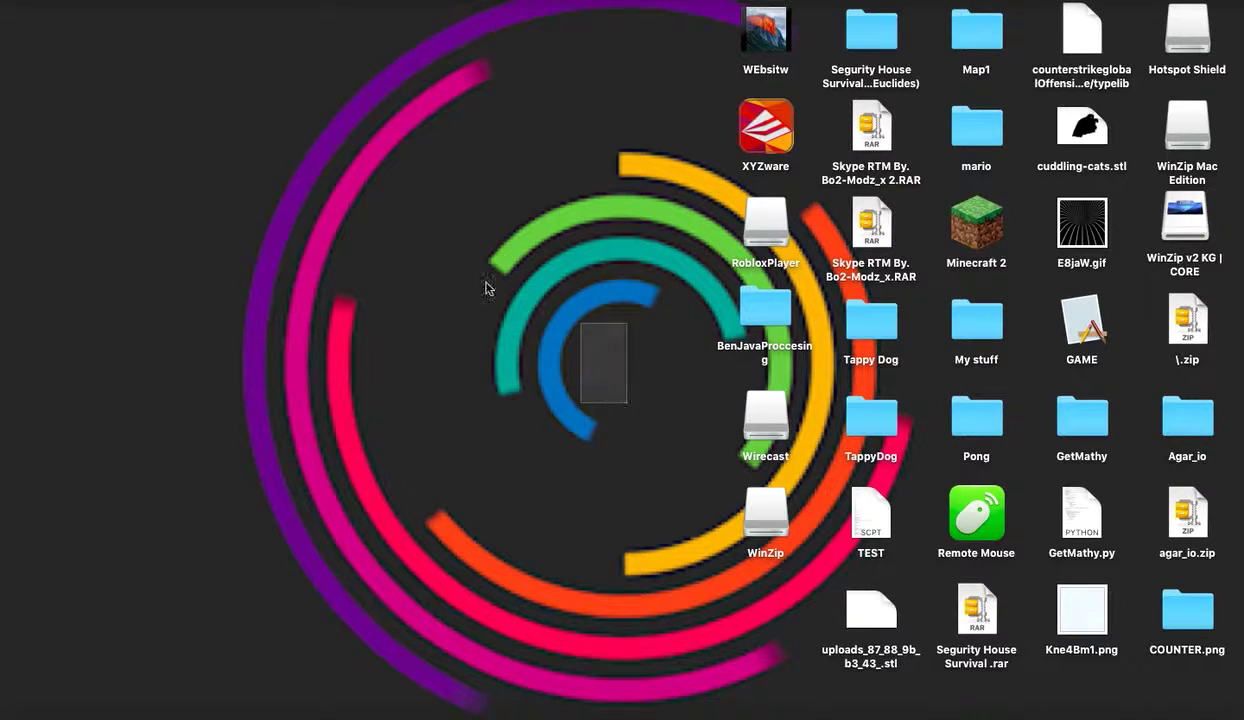
{"action": "left_click_drag", "start_coordinate": [377, 298], "coordinate": [703, 380]}
{"action": "left_click_drag", "start_coordinate": [500, 292], "coordinate": [728, 386]}
{"action": "left_click_drag", "start_coordinate": [512, 314], "coordinate": [561, 347]}
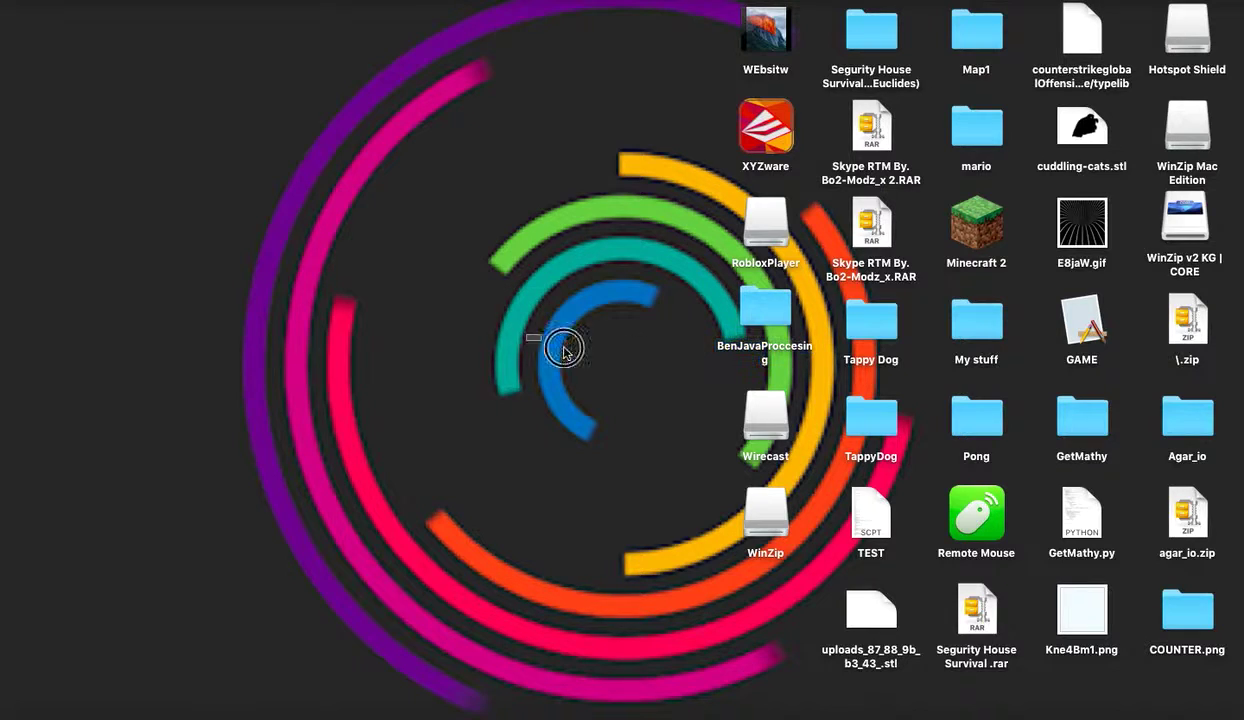
{"action": "left_click_drag", "start_coordinate": [376, 296], "coordinate": [446, 341]}
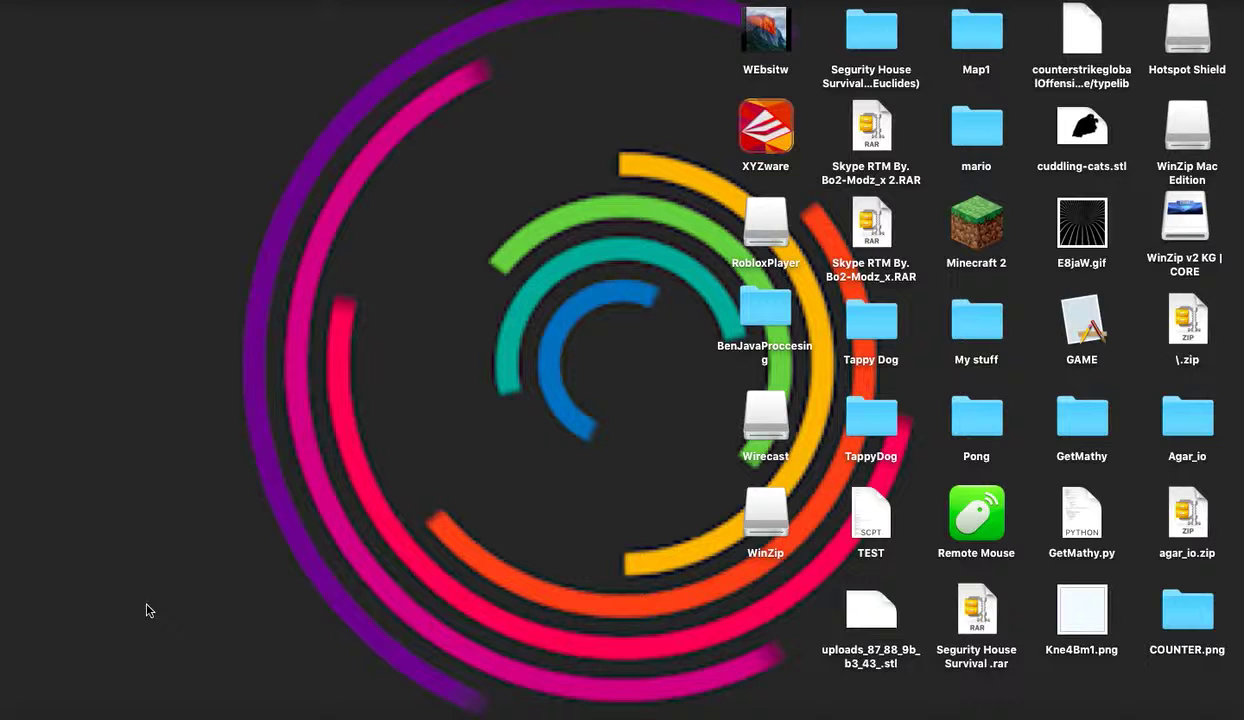
In Safari, search Google for 'xyzprinting da vinci jr. 1.0'
{"action": "left_click", "coordinate": [98, 684]}
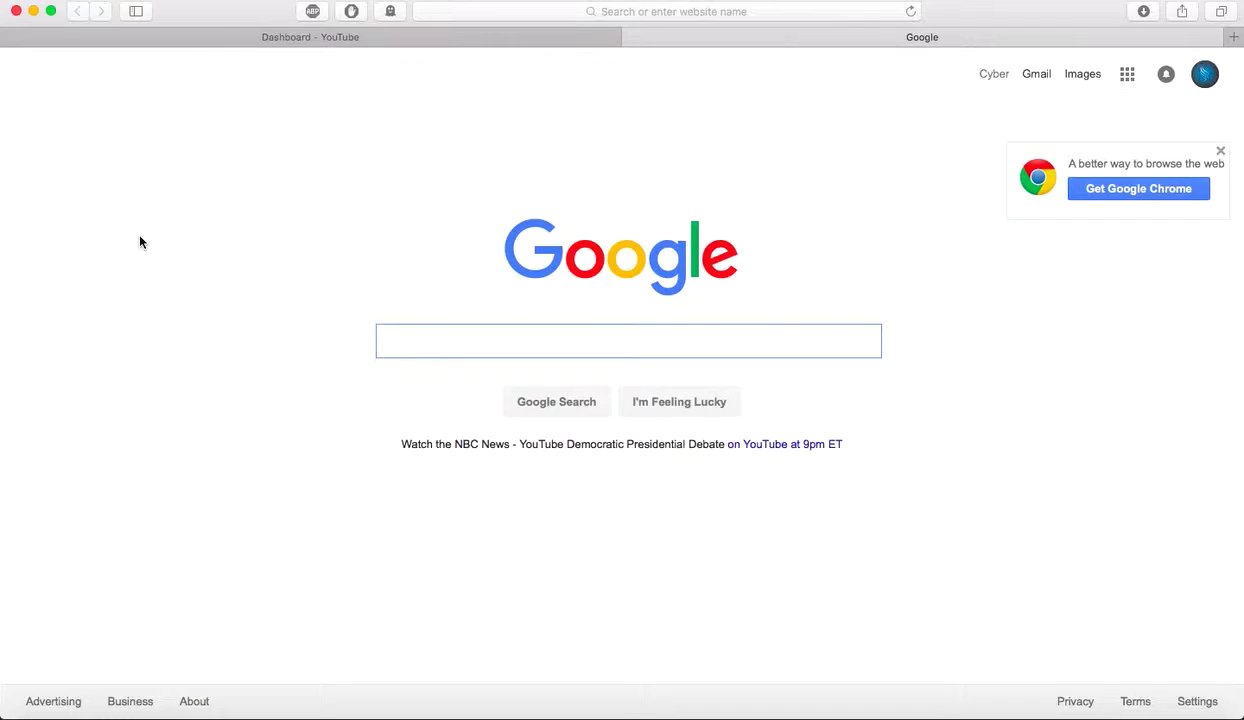
{"action": "type", "text": "pi"}
{"action": "key", "text": "BackSpace"}
{"action": "key", "text": "BackSpace"}
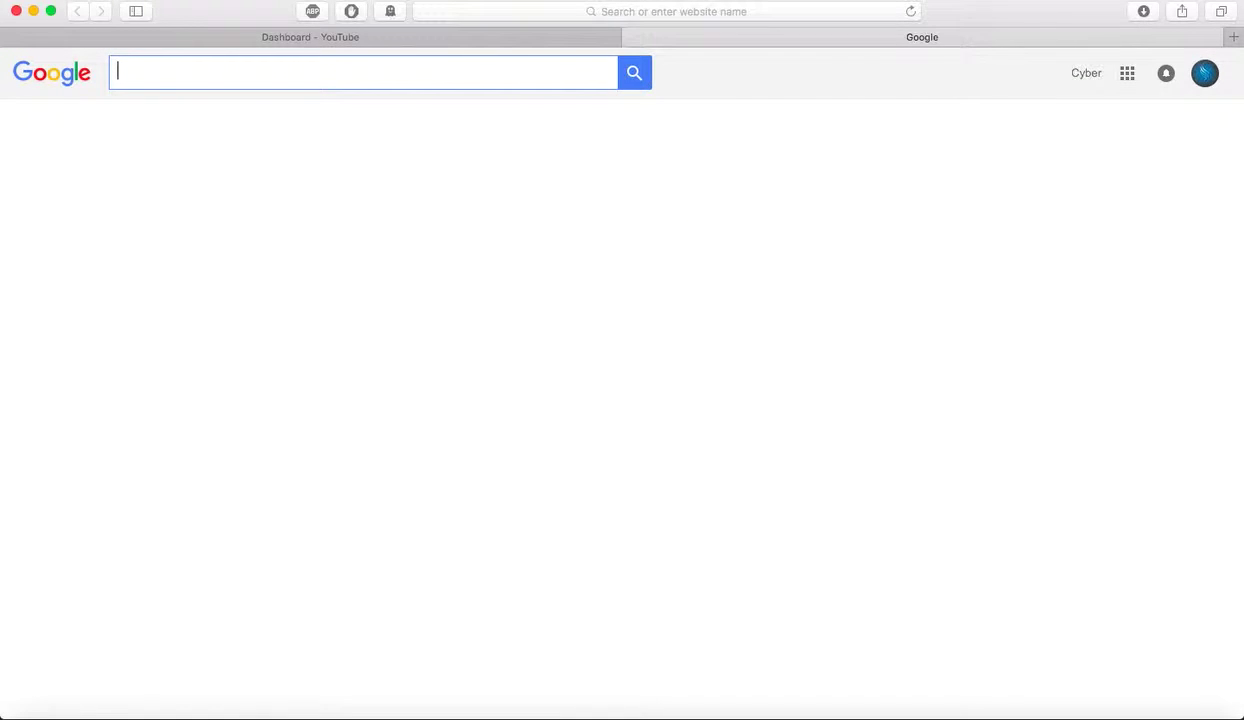
{"action": "type", "text": "xyzp"}
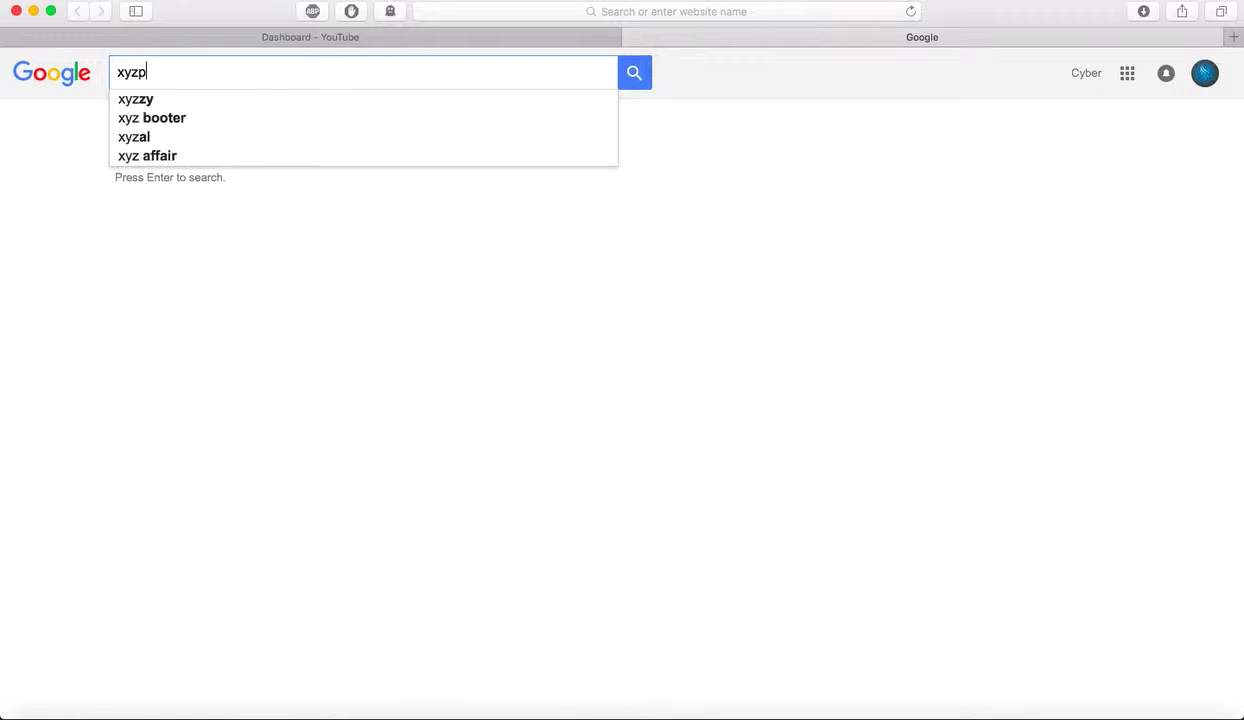
{"action": "type", "text": "rinting da"}
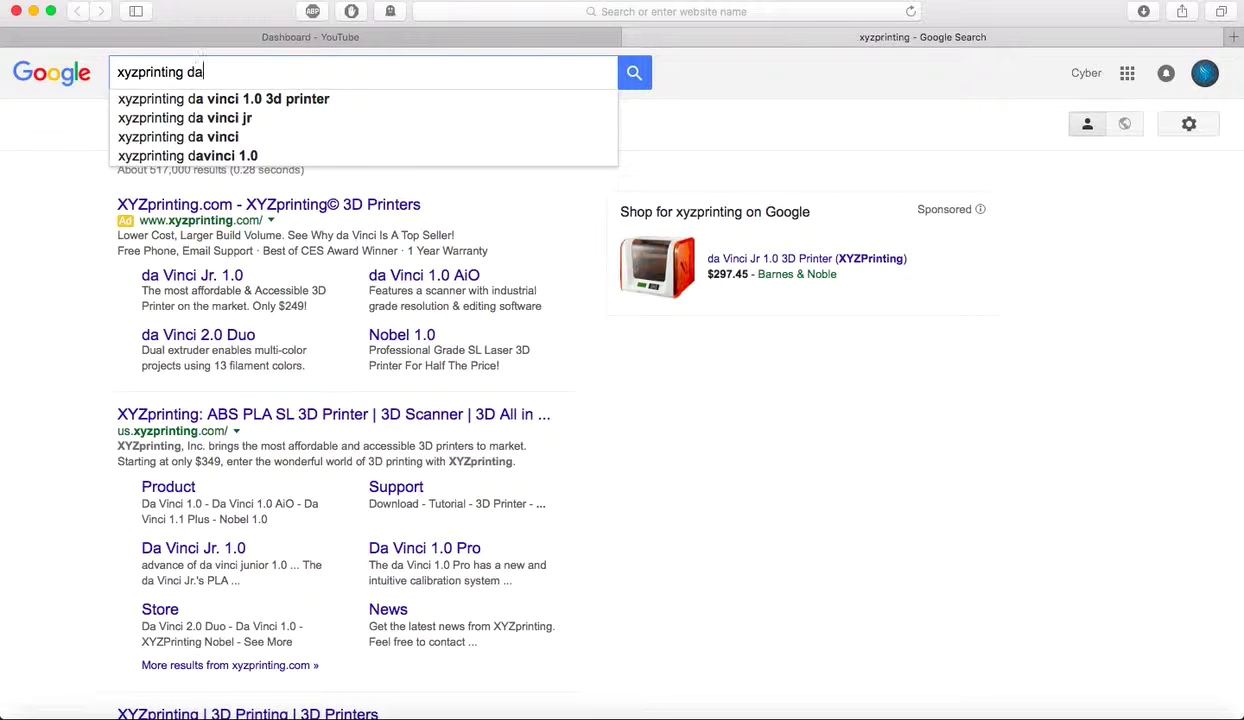
{"action": "type", "text": " vinci"}
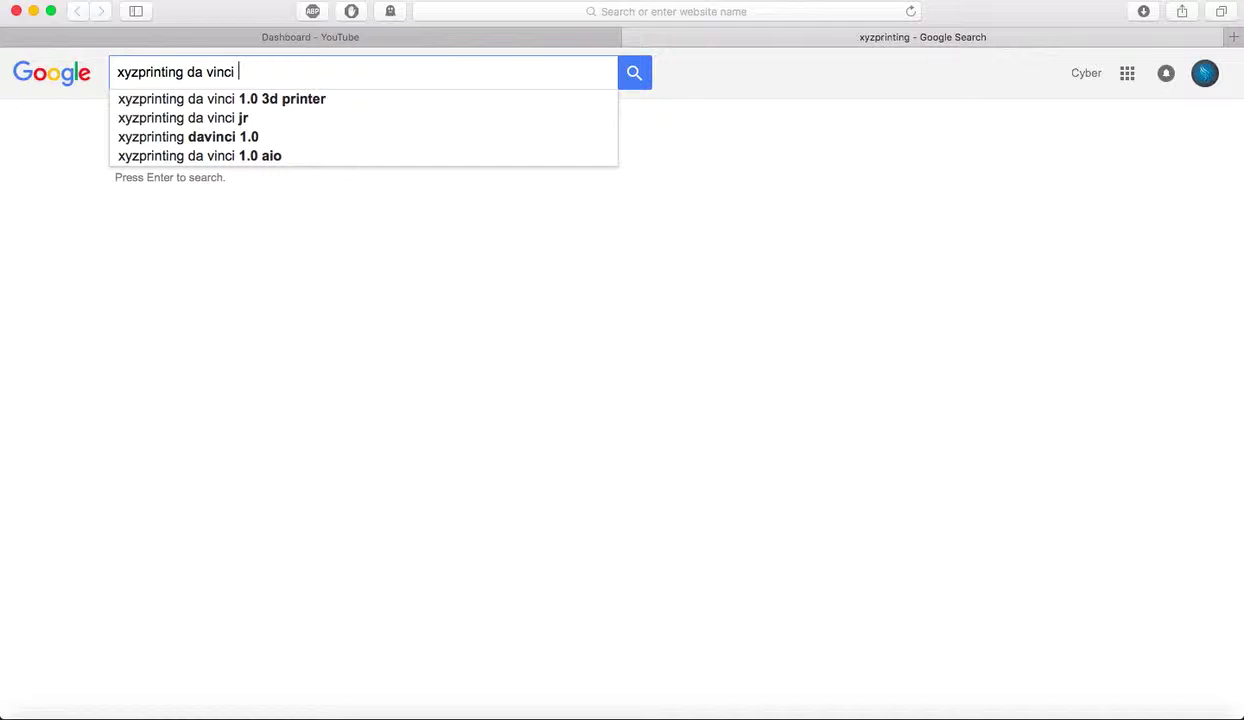
{"action": "type", "text": " jr. "}
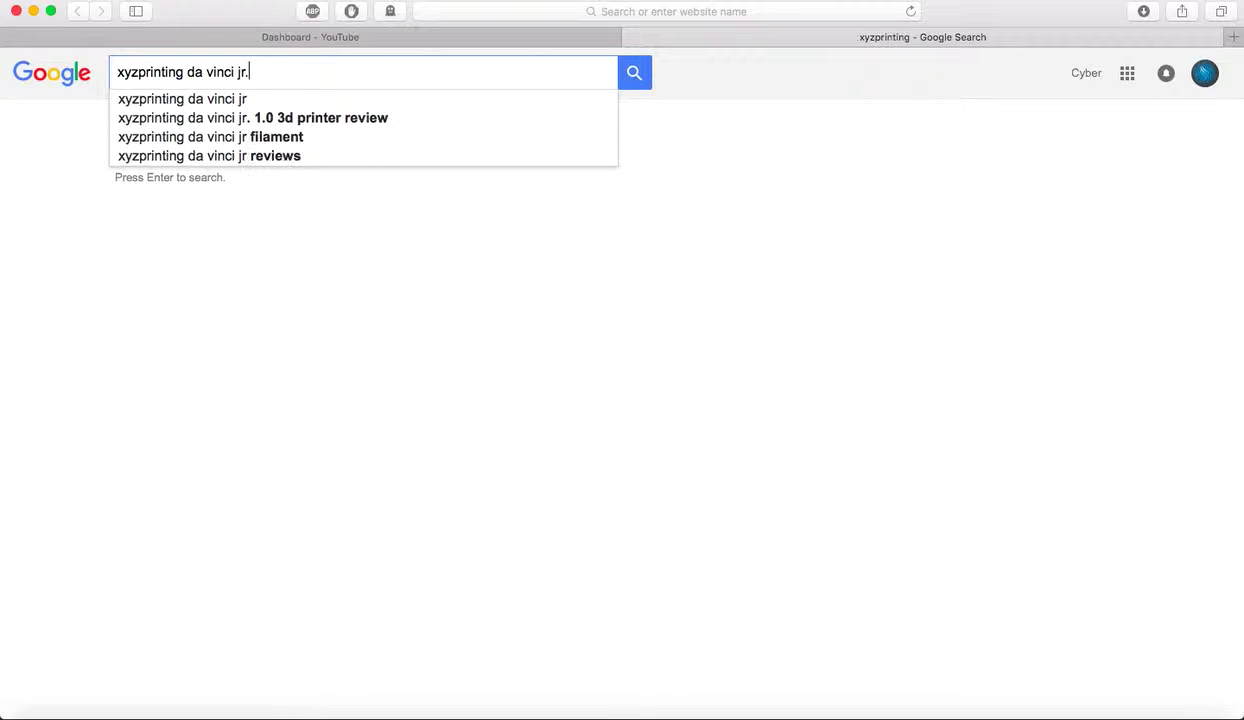
{"action": "type", "text": "1."}
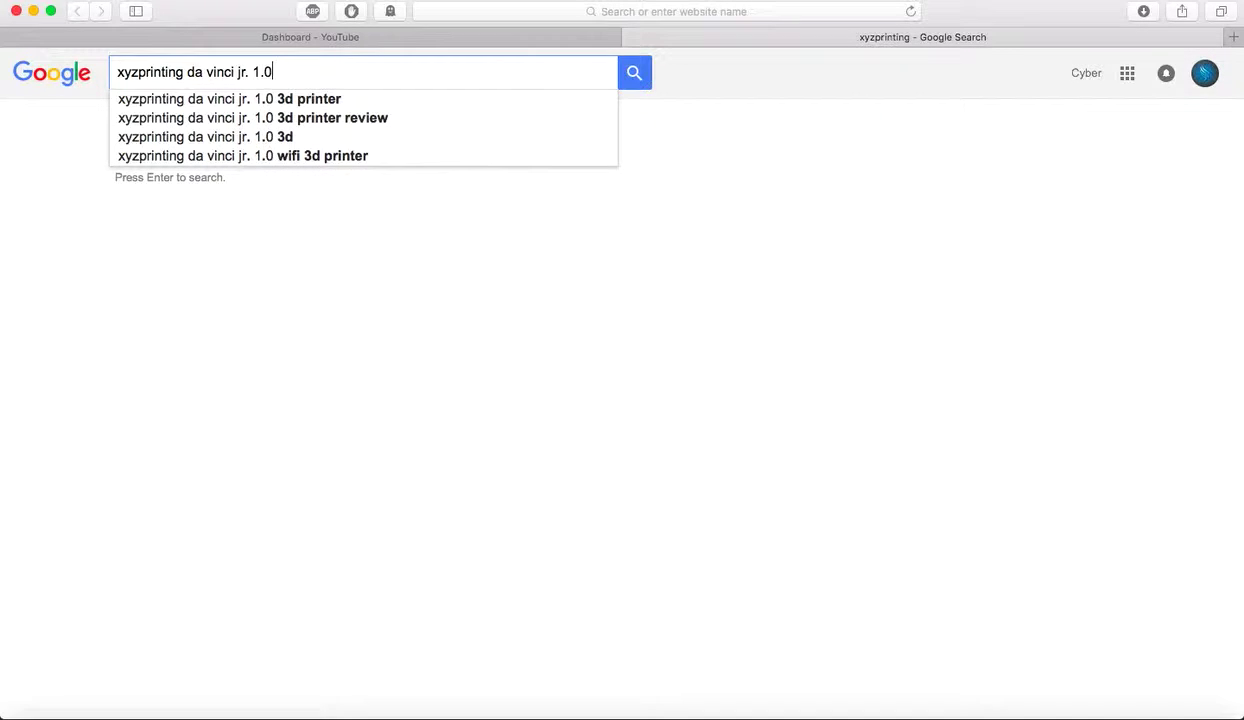
{"action": "key", "text": "Return"}
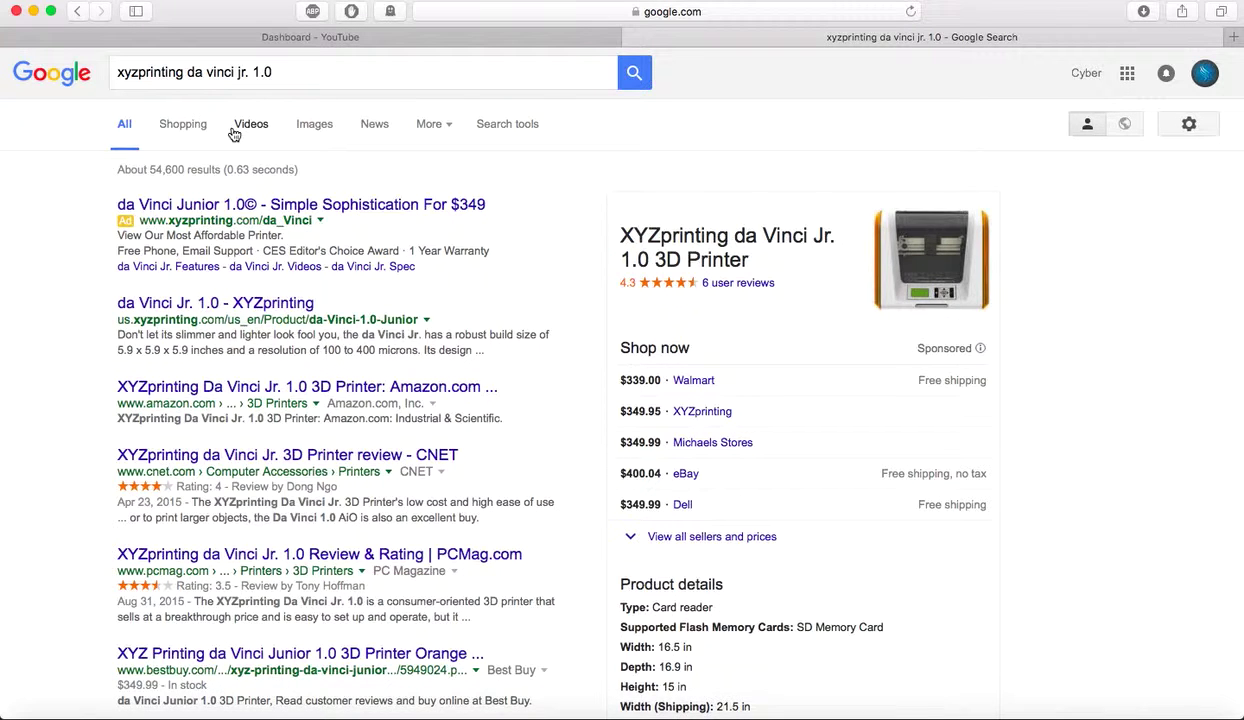
Check the Videos results, then switch to Image results for the printer
{"action": "left_click", "coordinate": [245, 126]}
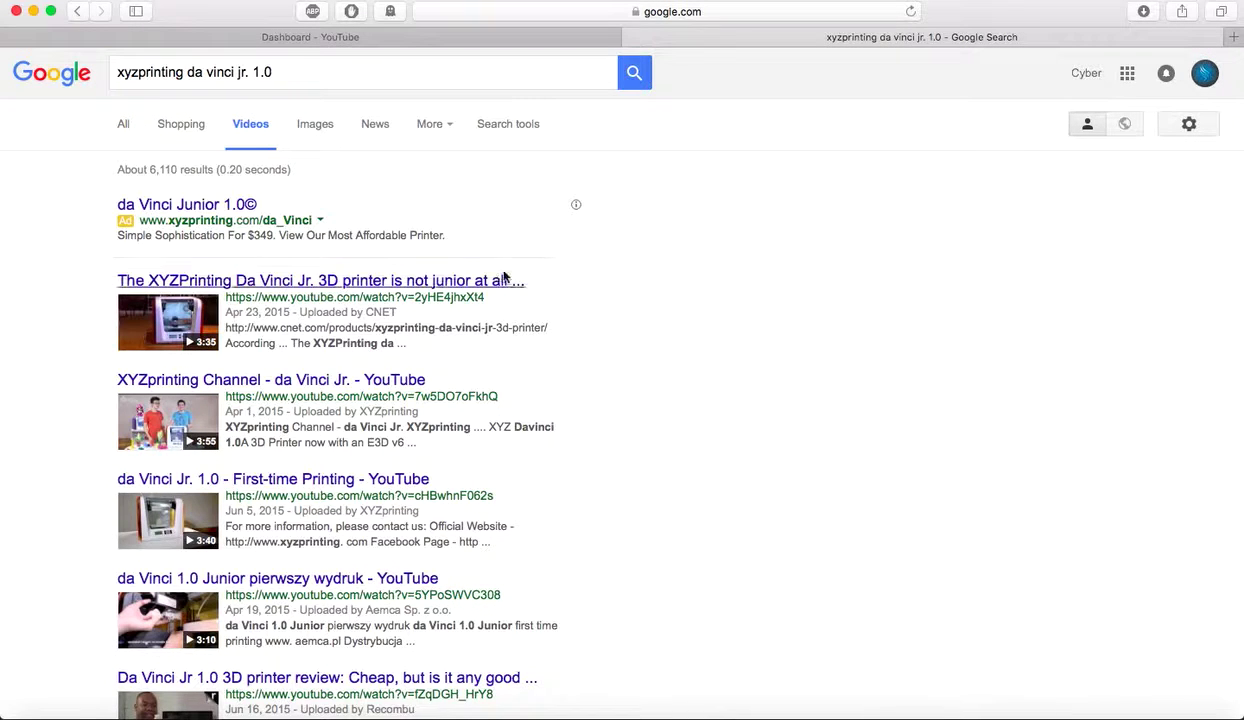
{"action": "left_click", "coordinate": [282, 74]}
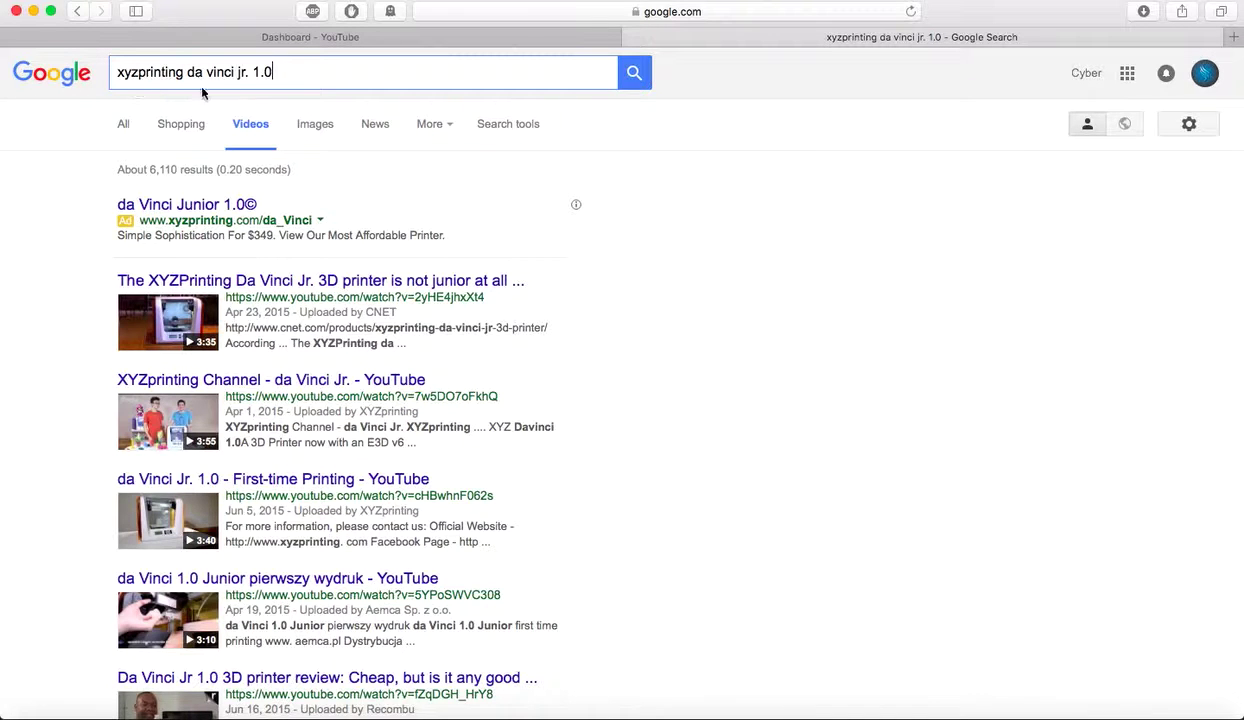
{"action": "left_click", "coordinate": [316, 131]}
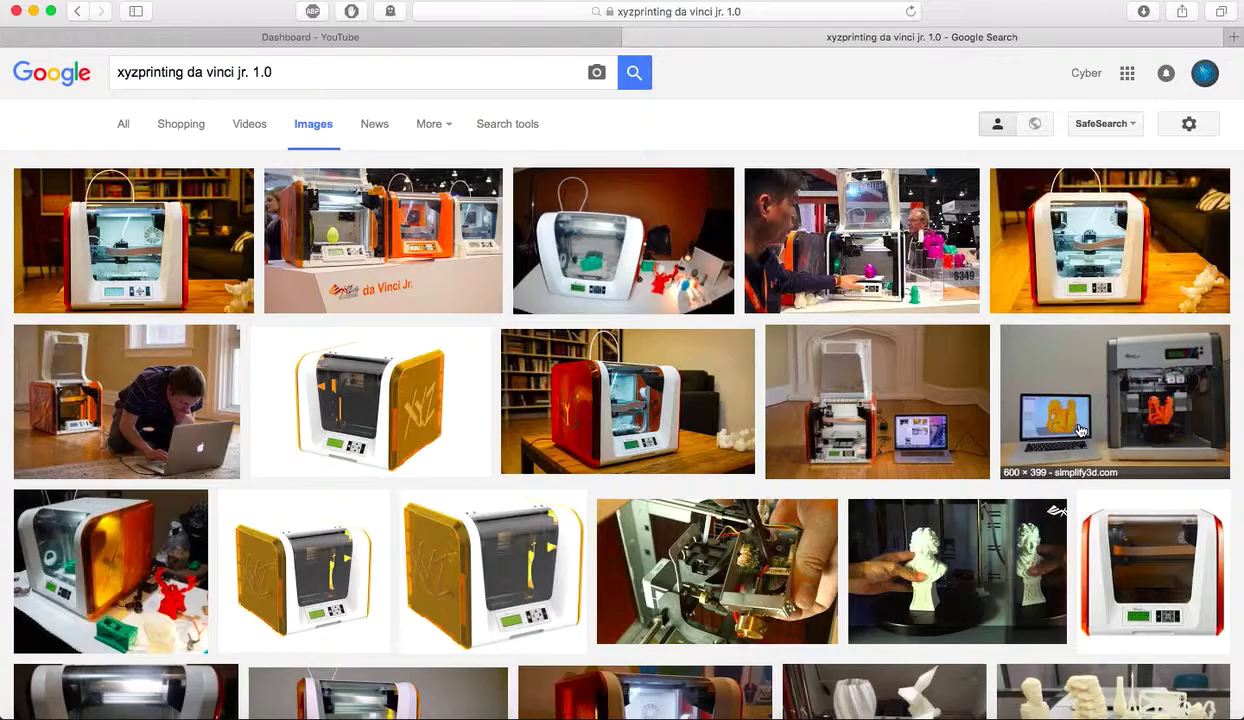
Add interior terms to the query and preview the first open-printer image
{"action": "scroll", "coordinate": [743, 587], "scroll_direction": "down", "scroll_amount": 3}
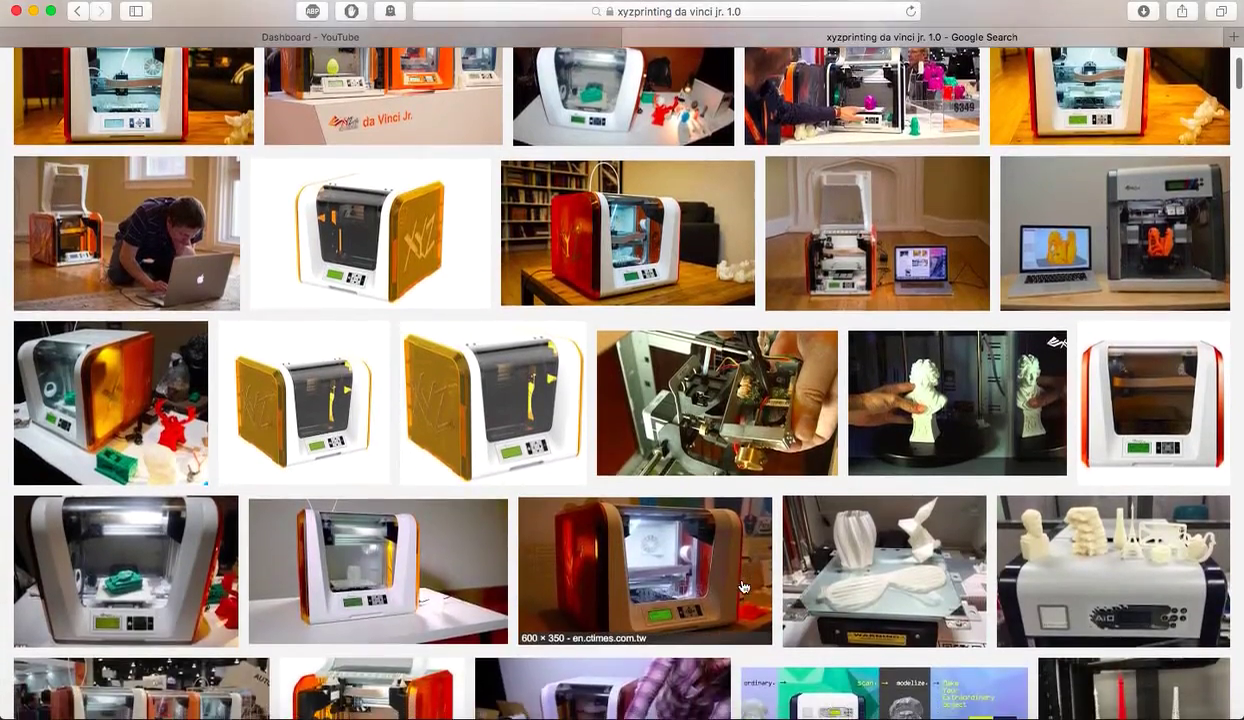
{"action": "scroll", "coordinate": [540, 350], "scroll_direction": "up", "scroll_amount": 3}
{"action": "left_click", "coordinate": [314, 75]}
{"action": "type", "text": "inting da vinci jr. 1.0 interour"}
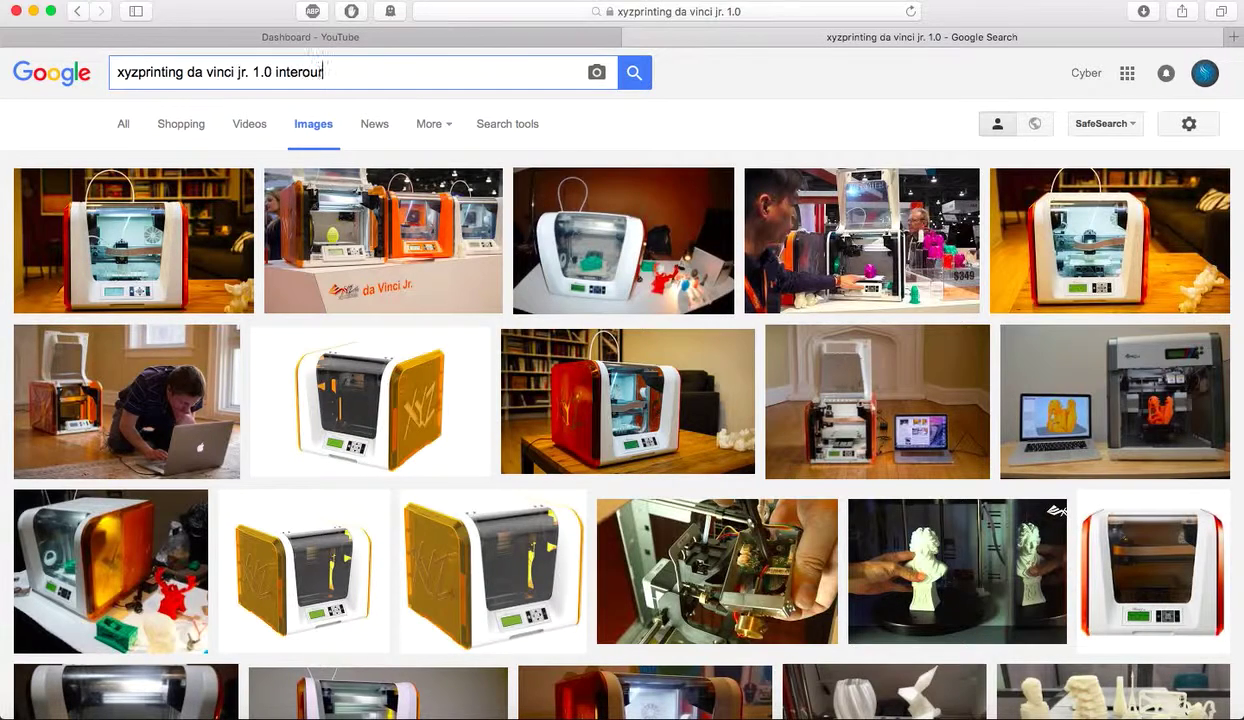
{"action": "key", "text": "Return"}
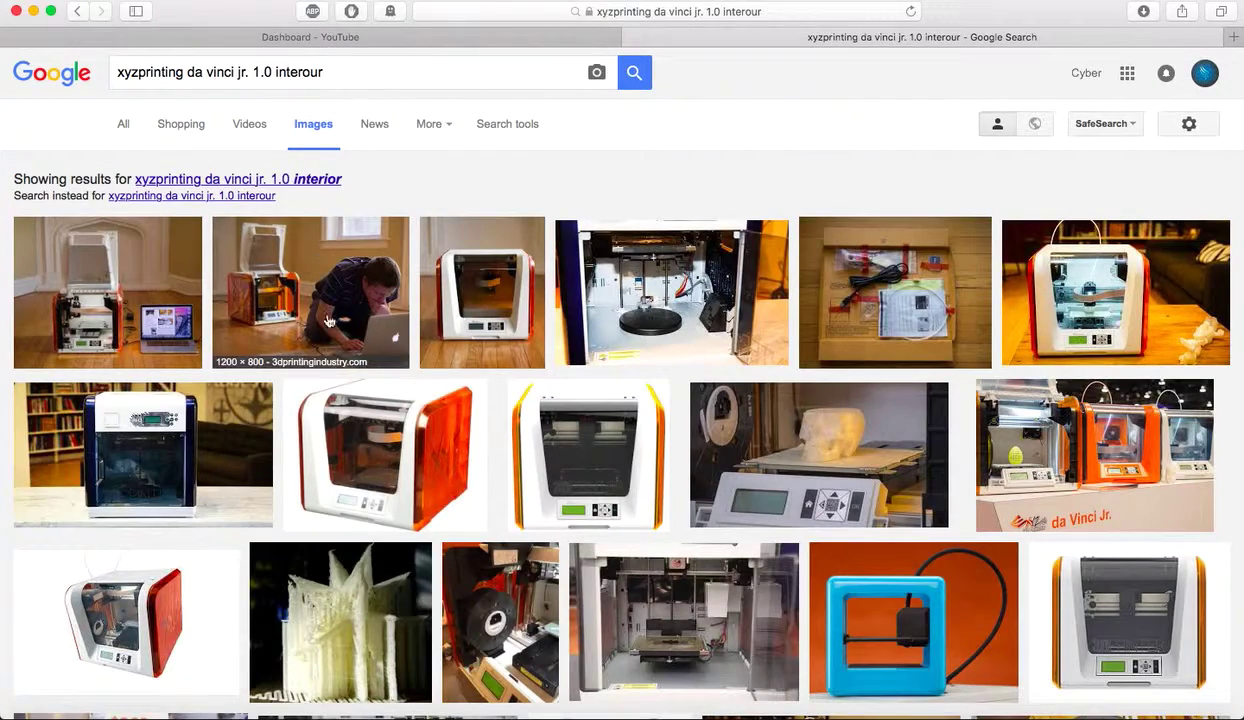
{"action": "left_click", "coordinate": [127, 323]}
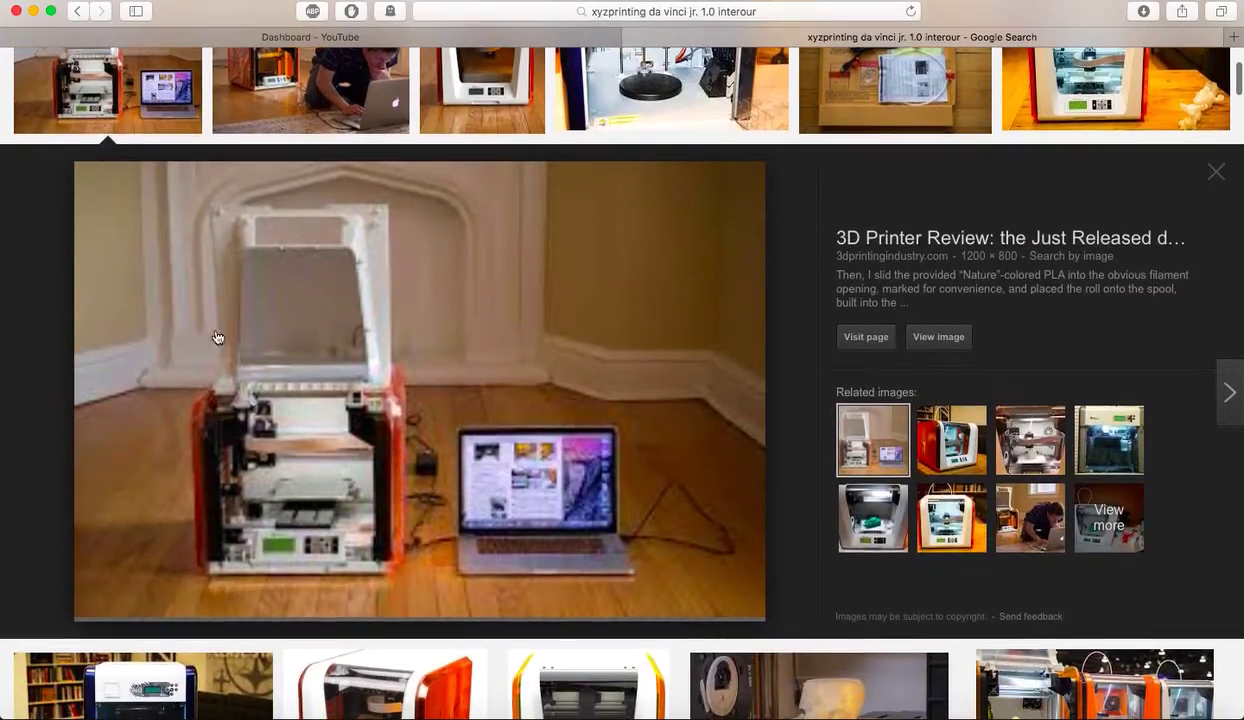
Refine the query to zoomed-in interior shots and preview the AliExpress printer photo
{"action": "scroll", "coordinate": [420, 470], "scroll_direction": "down", "scroll_amount": 5}
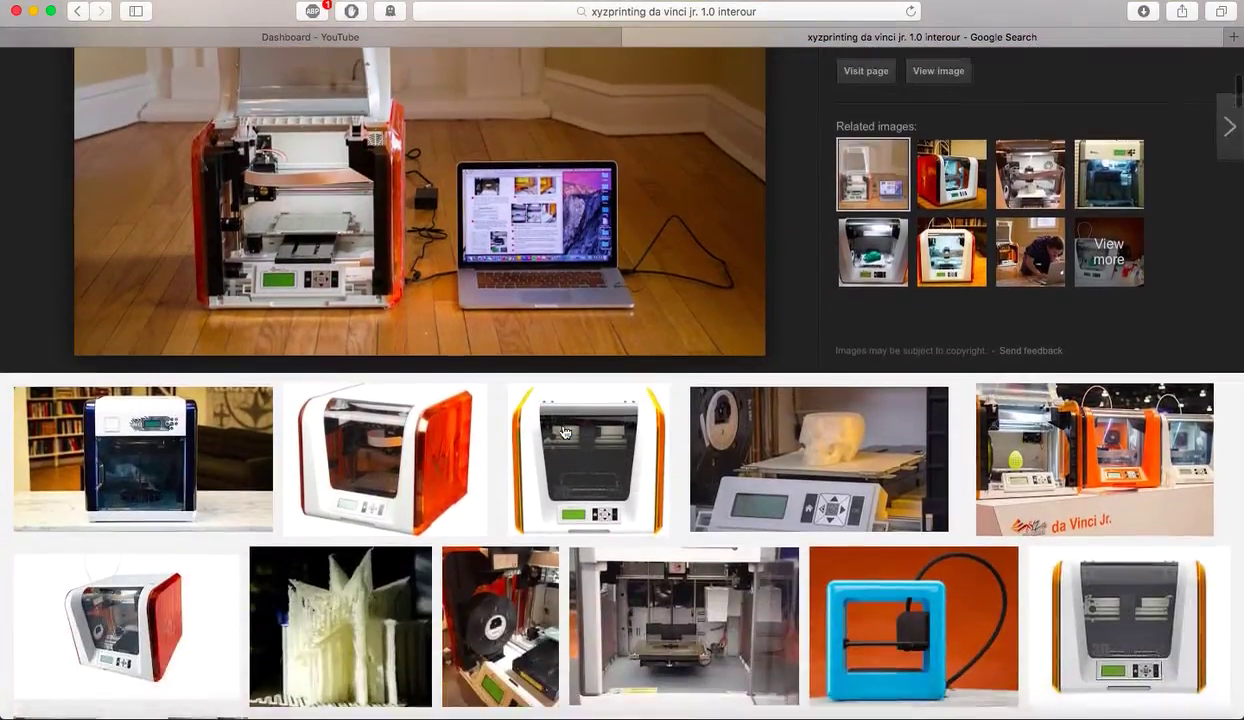
{"action": "scroll", "coordinate": [520, 393], "scroll_direction": "up", "scroll_amount": 5}
{"action": "scroll", "coordinate": [520, 393], "scroll_direction": "up", "scroll_amount": 3}
{"action": "left_click", "coordinate": [357, 73]}
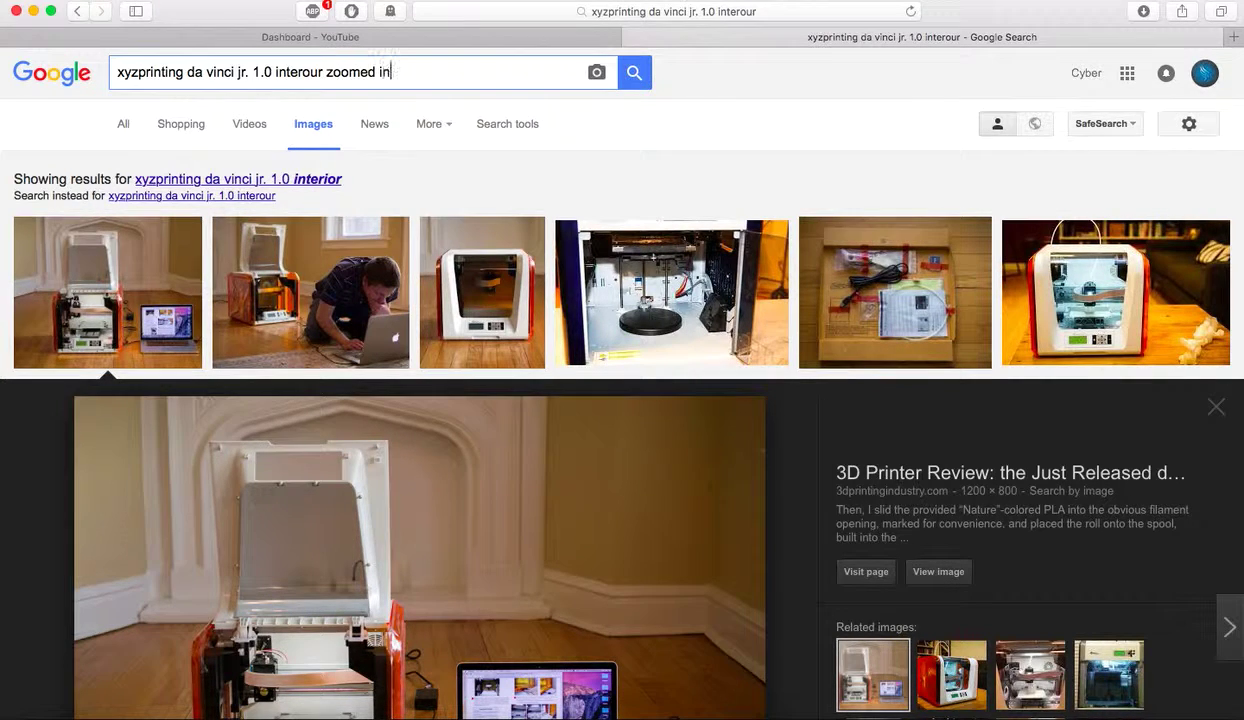
{"action": "key", "text": "Return"}
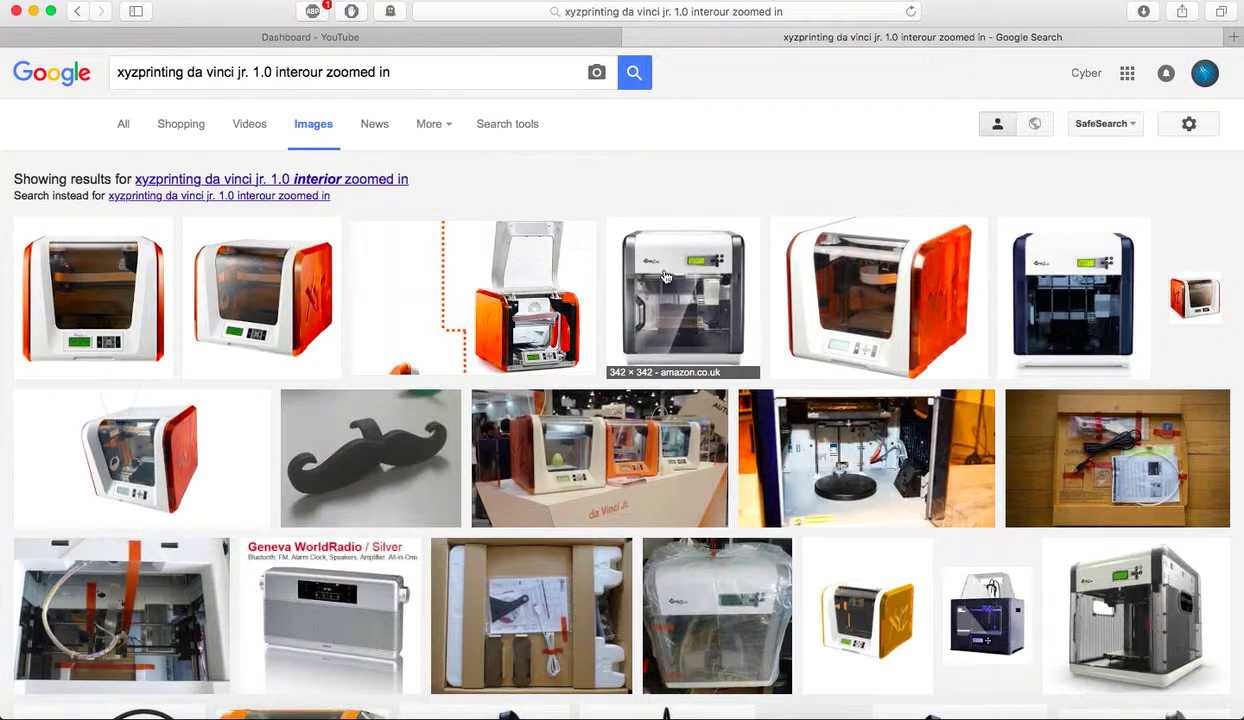
{"action": "left_click", "coordinate": [535, 280]}
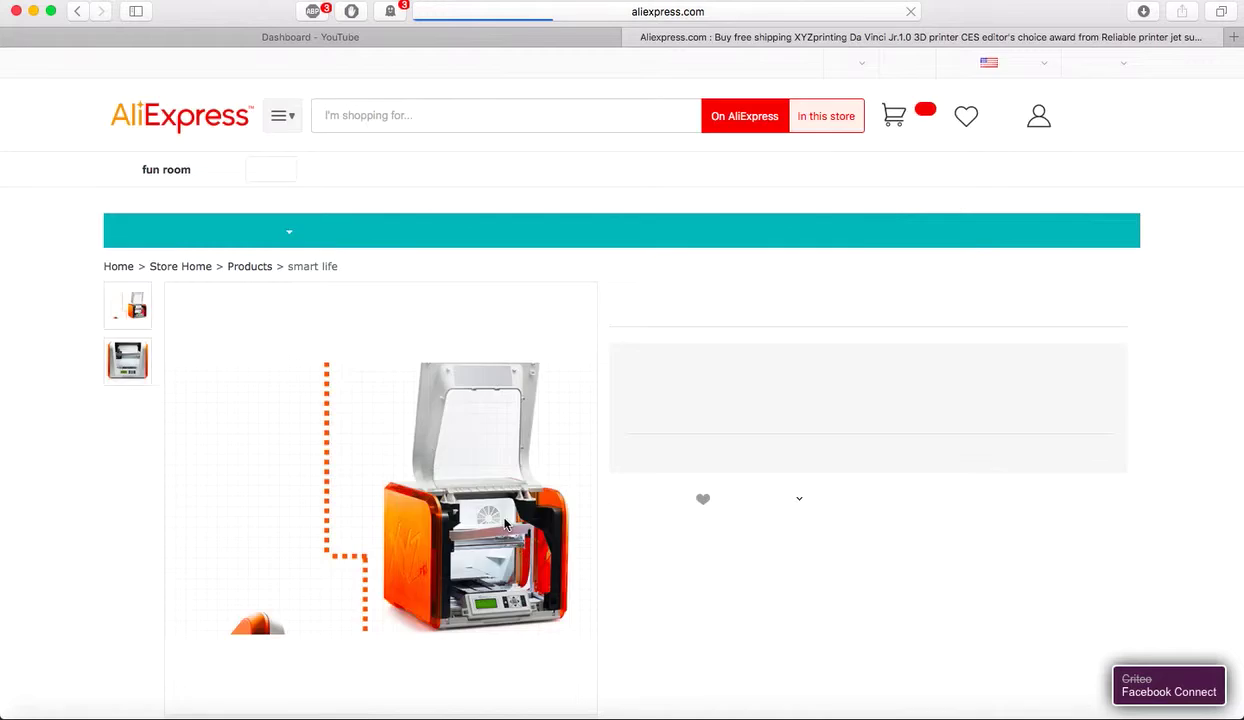
Open the detailed printer picture, zoom in several levels and pan across it
{"action": "scroll", "coordinate": [489, 546], "scroll_direction": "down", "scroll_amount": 2}
{"action": "scroll", "coordinate": [489, 549], "scroll_direction": "down", "scroll_amount": 3}
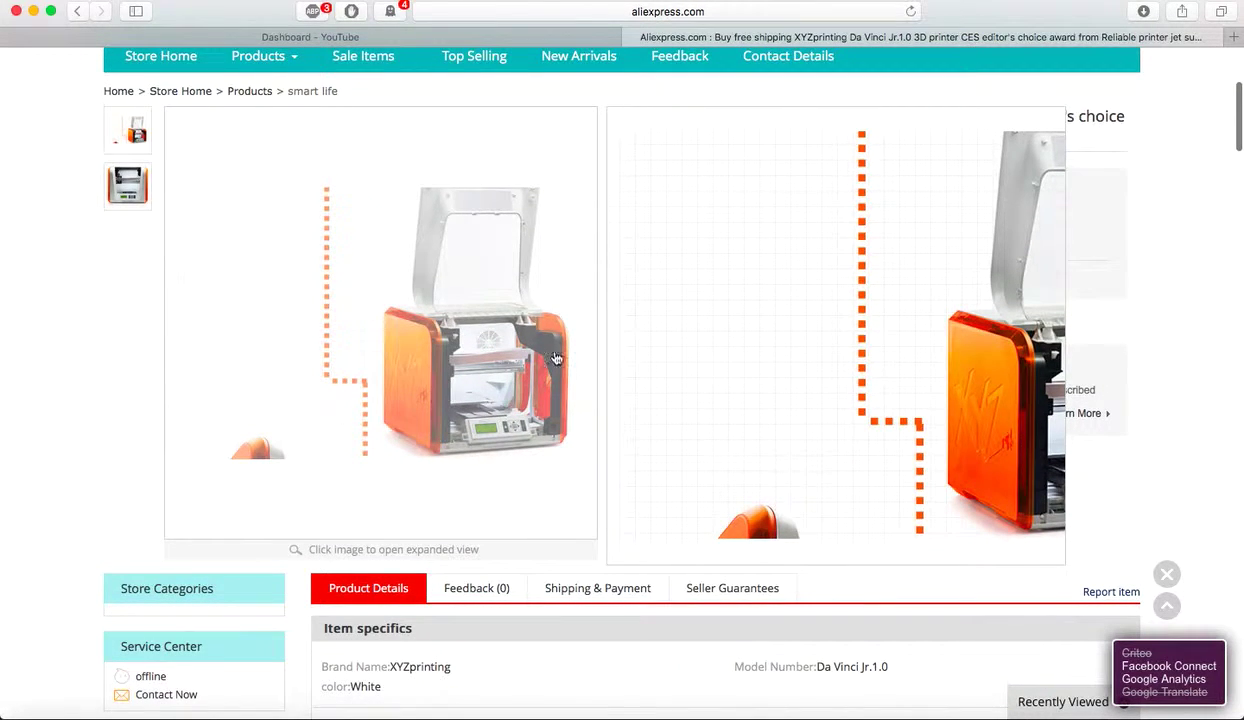
{"action": "left_click", "coordinate": [504, 433]}
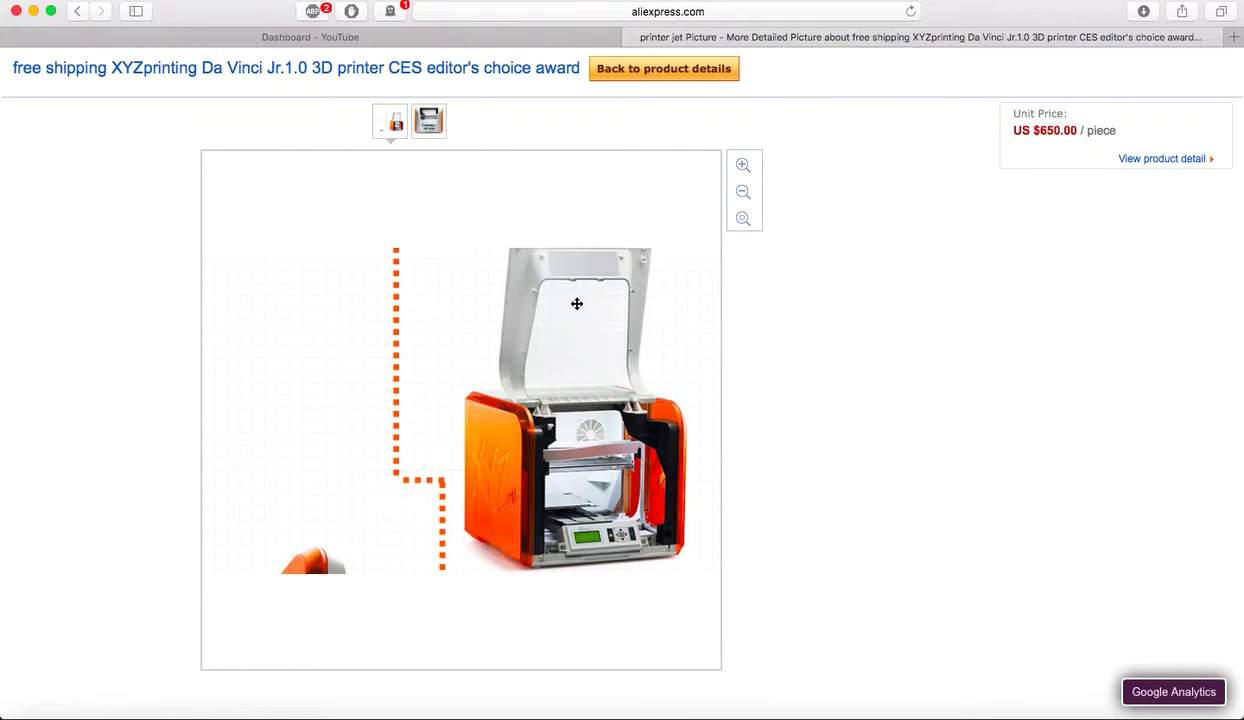
{"action": "left_click", "coordinate": [743, 165]}
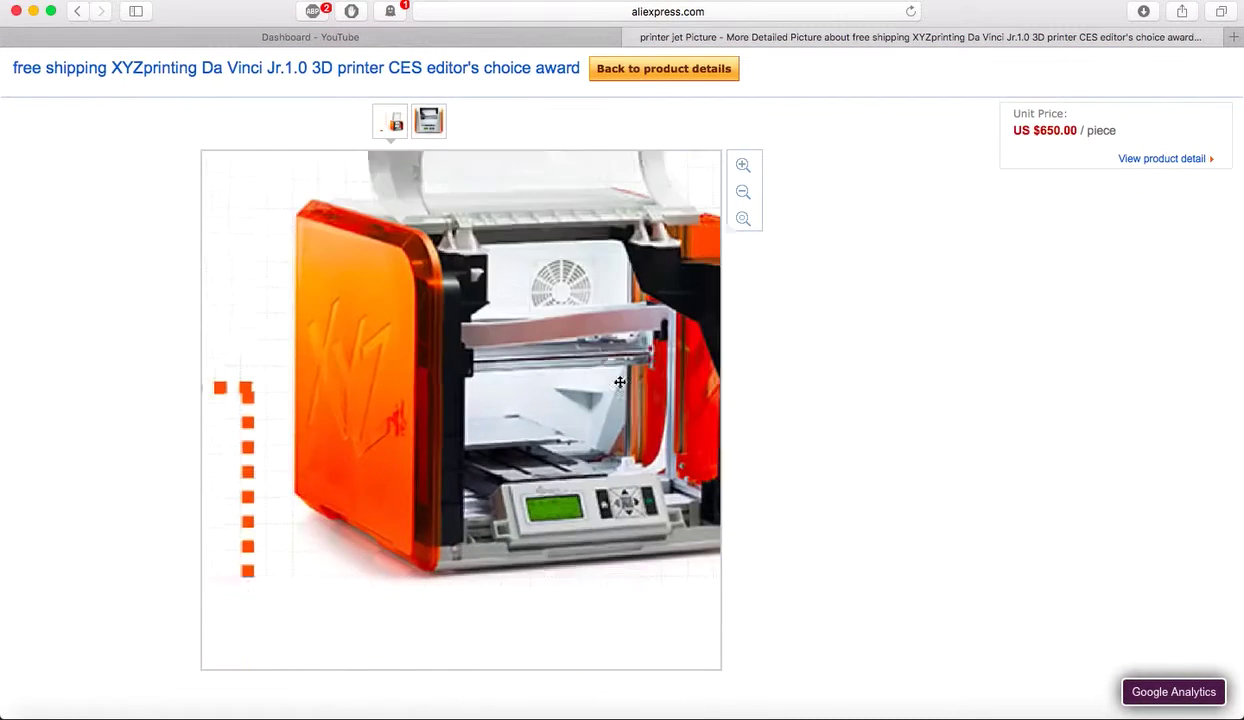
{"action": "left_click_drag", "start_coordinate": [564, 380], "coordinate": [584, 388]}
{"action": "scroll", "coordinate": [584, 388], "scroll_direction": "down", "scroll_amount": 3}
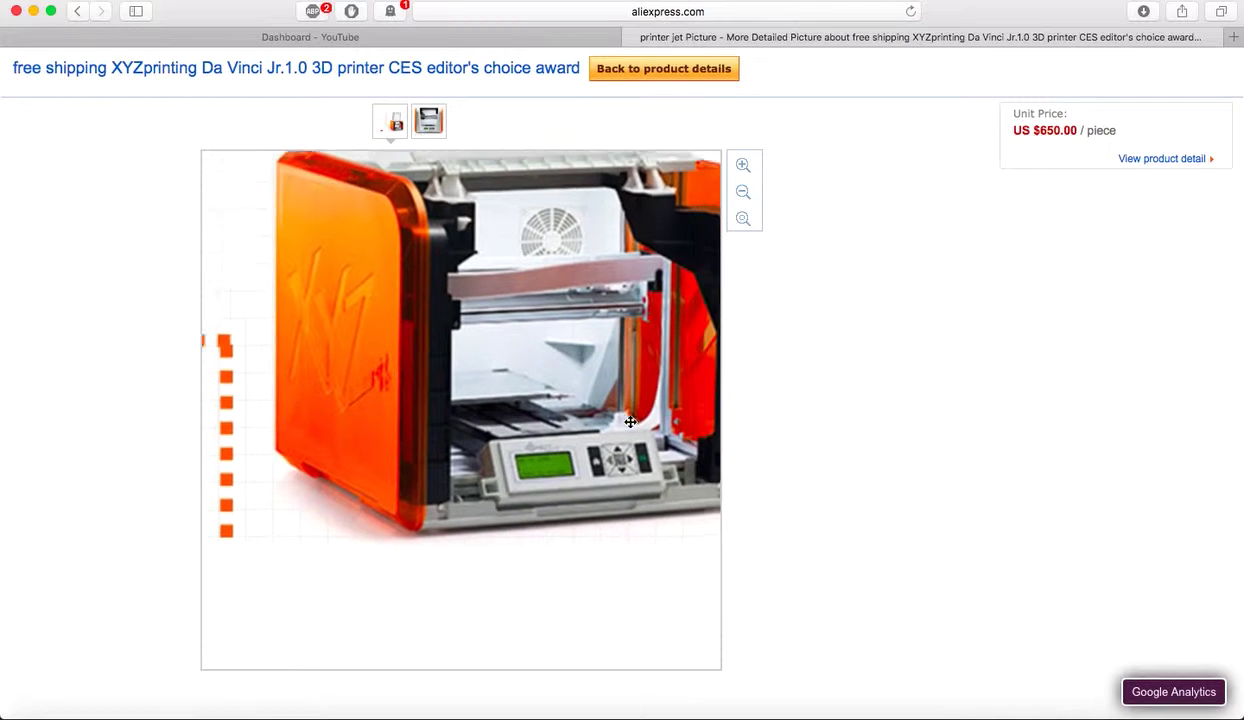
{"action": "left_click", "coordinate": [743, 165]}
{"action": "left_click", "coordinate": [745, 167]}
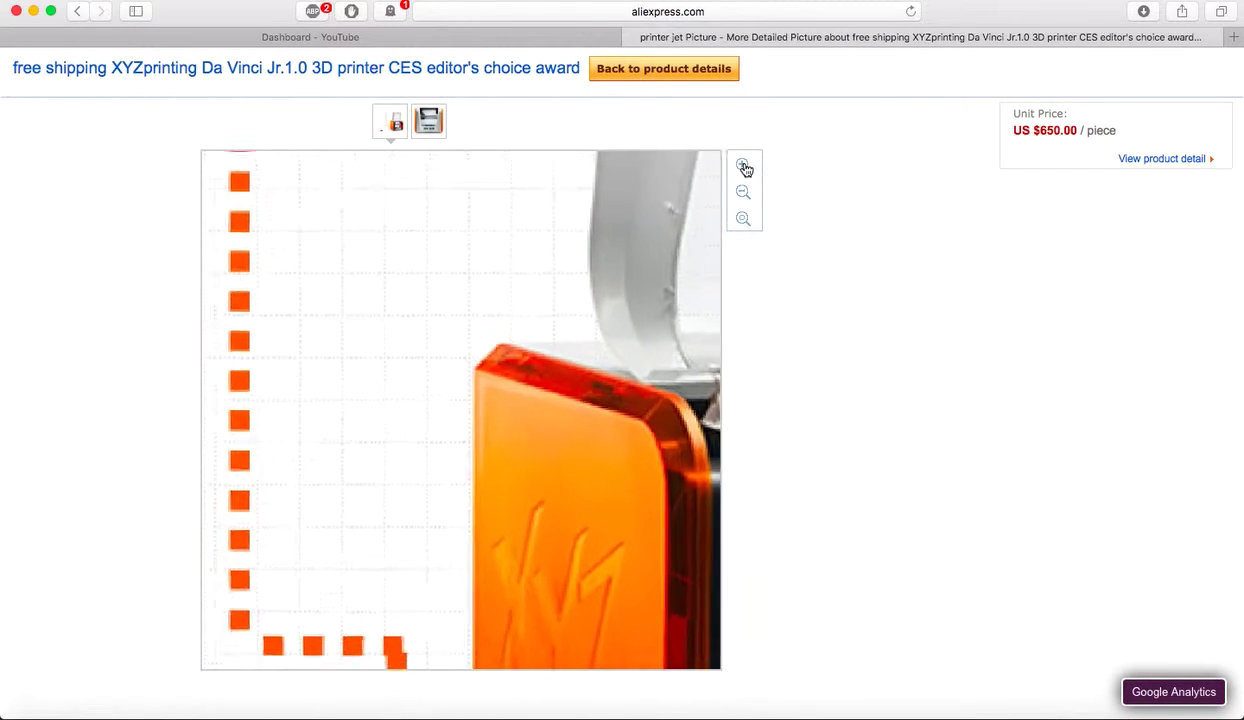
{"action": "left_click", "coordinate": [745, 167]}
{"action": "left_click_drag", "start_coordinate": [567, 300], "coordinate": [611, 438]}
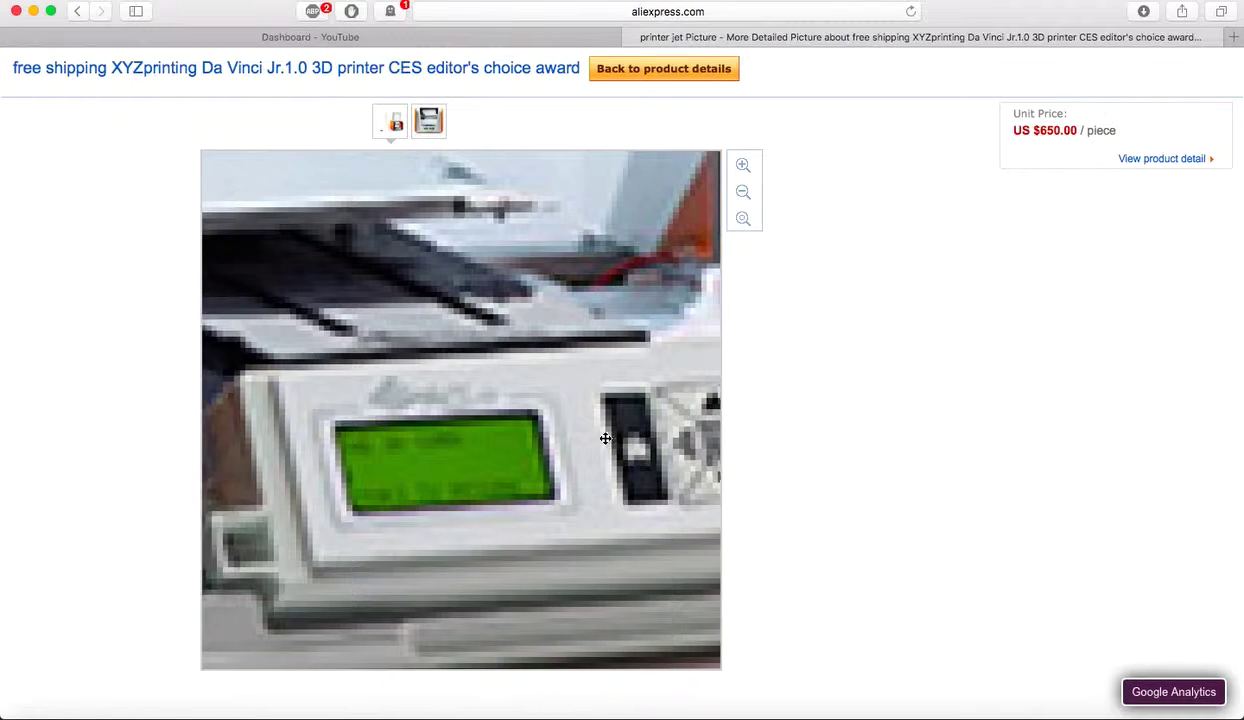
Reset the photo, then zoom in repeatedly toward the orange side panel
{"action": "scroll", "coordinate": [671, 317], "scroll_direction": "up", "scroll_amount": 3}
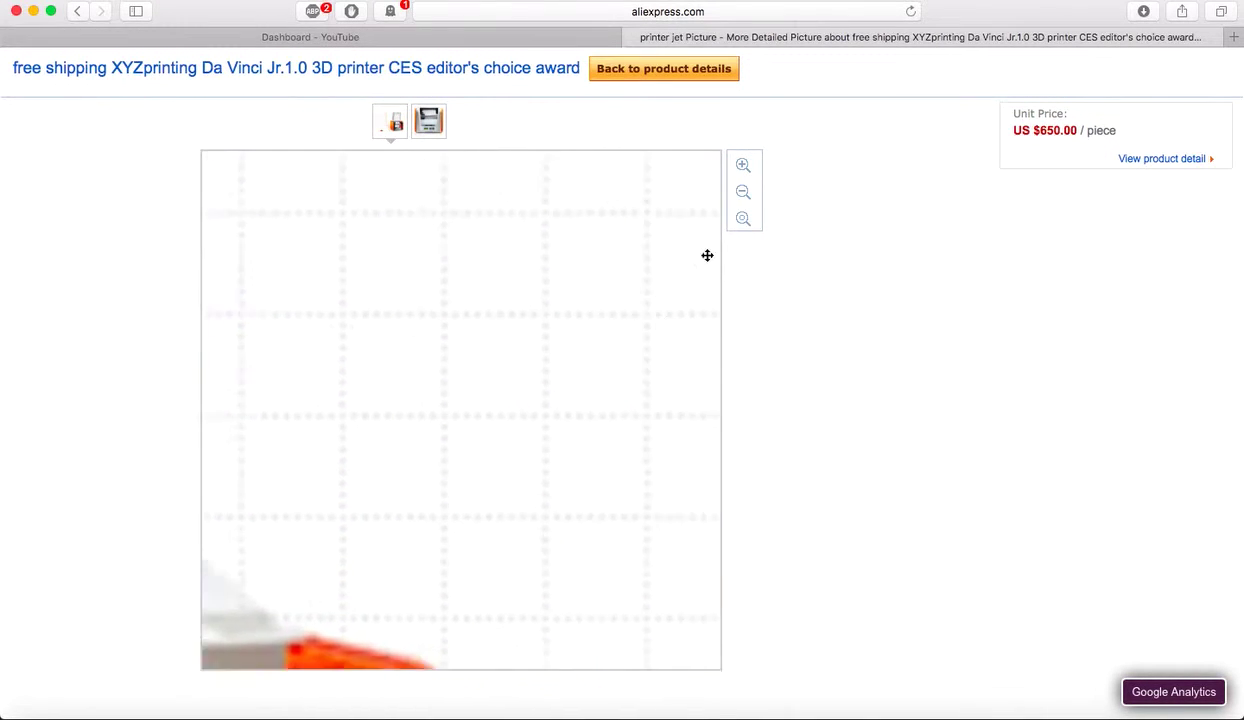
{"action": "left_click", "coordinate": [740, 220]}
{"action": "left_click_drag", "start_coordinate": [586, 492], "coordinate": [595, 540]}
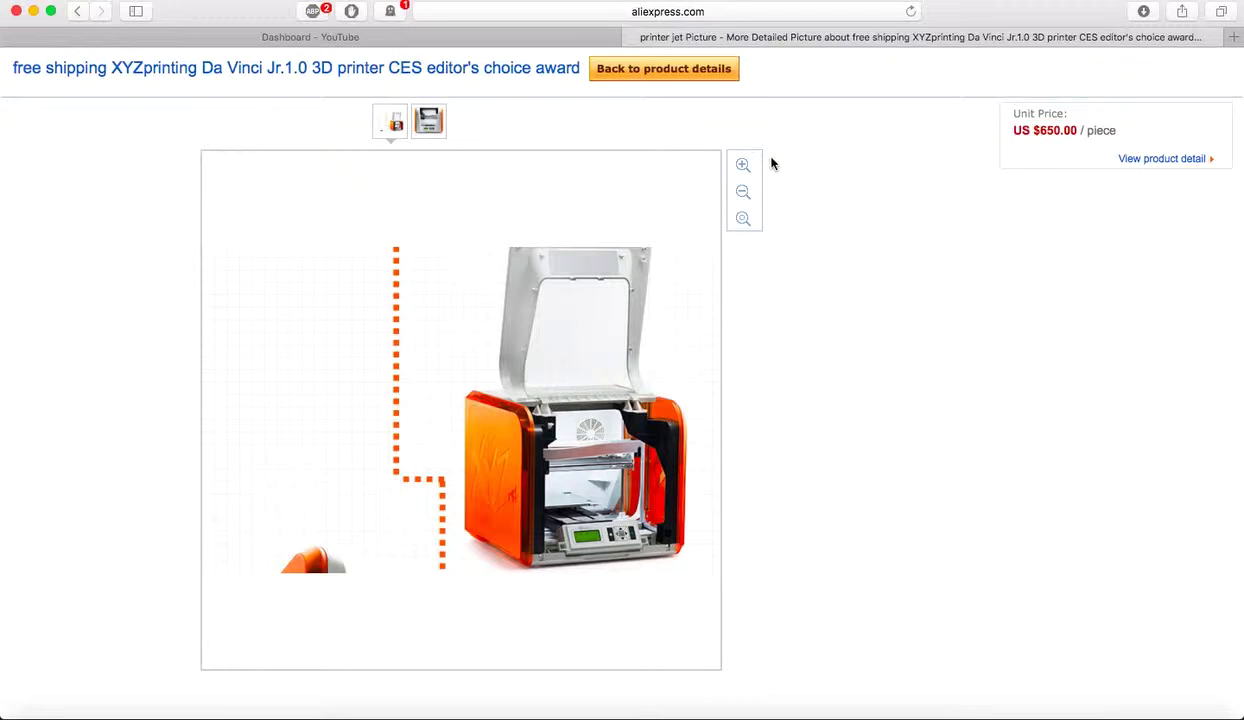
{"action": "left_click", "coordinate": [743, 164]}
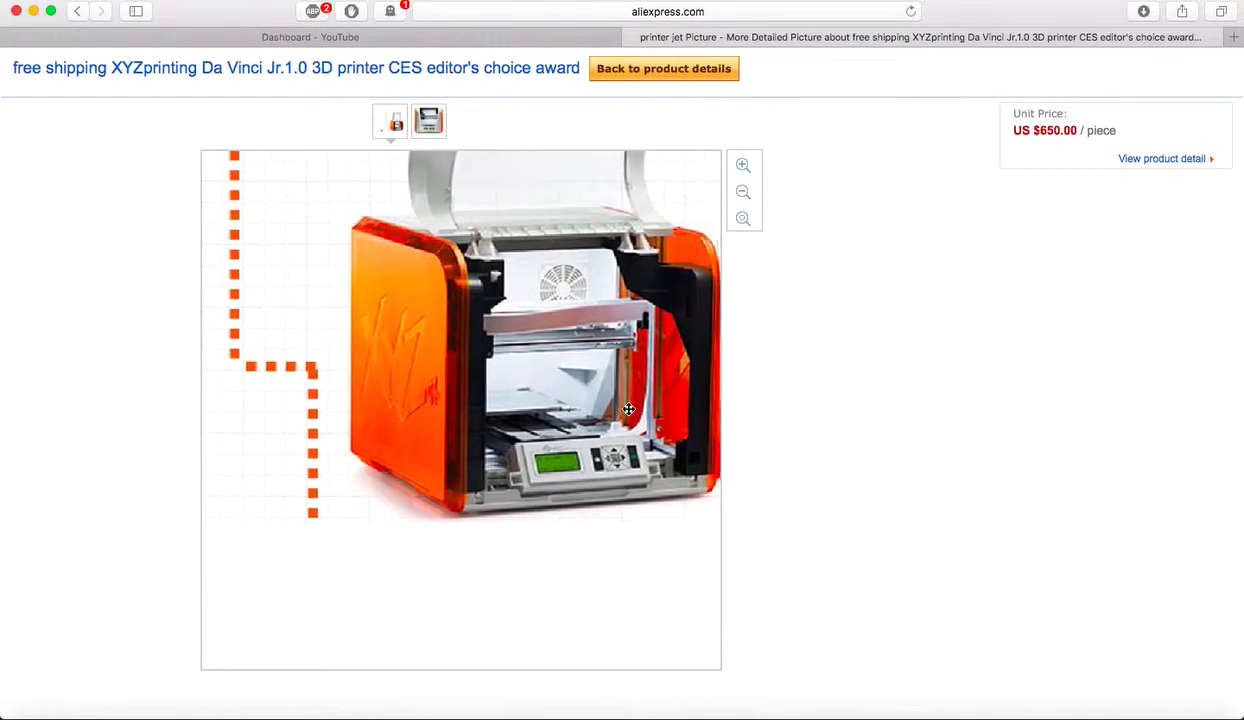
{"action": "left_click", "coordinate": [743, 164]}
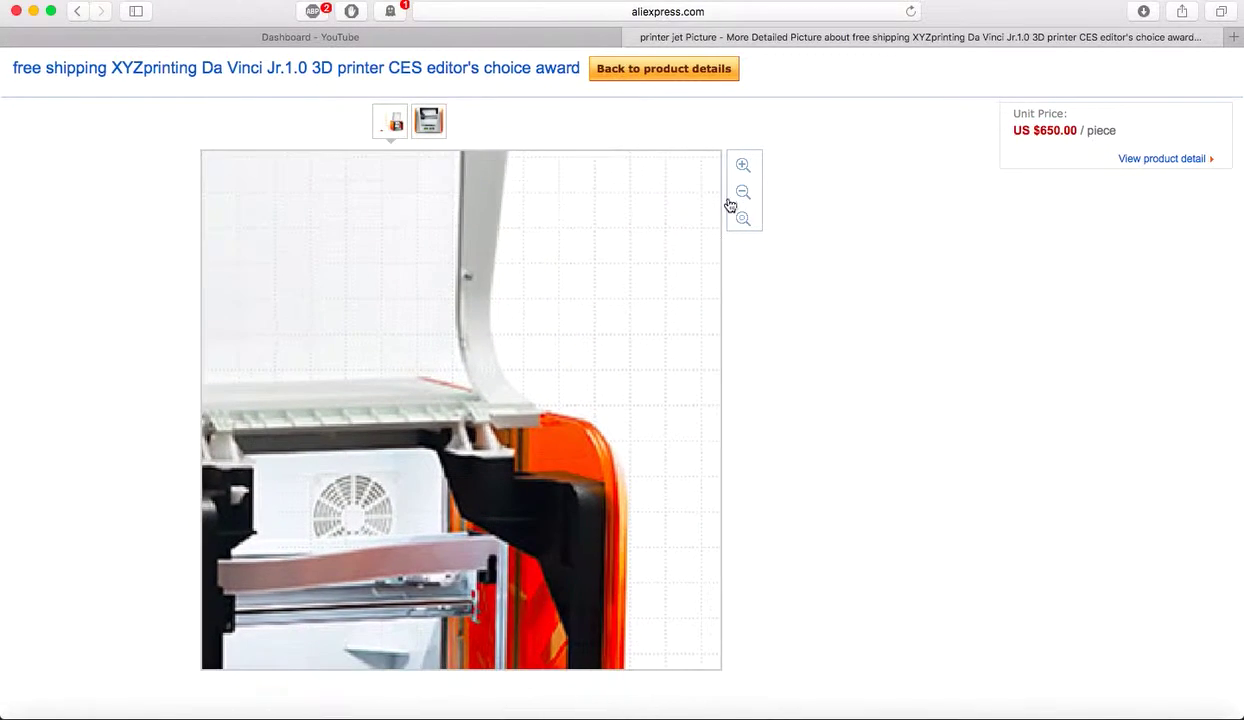
{"action": "left_click", "coordinate": [743, 164]}
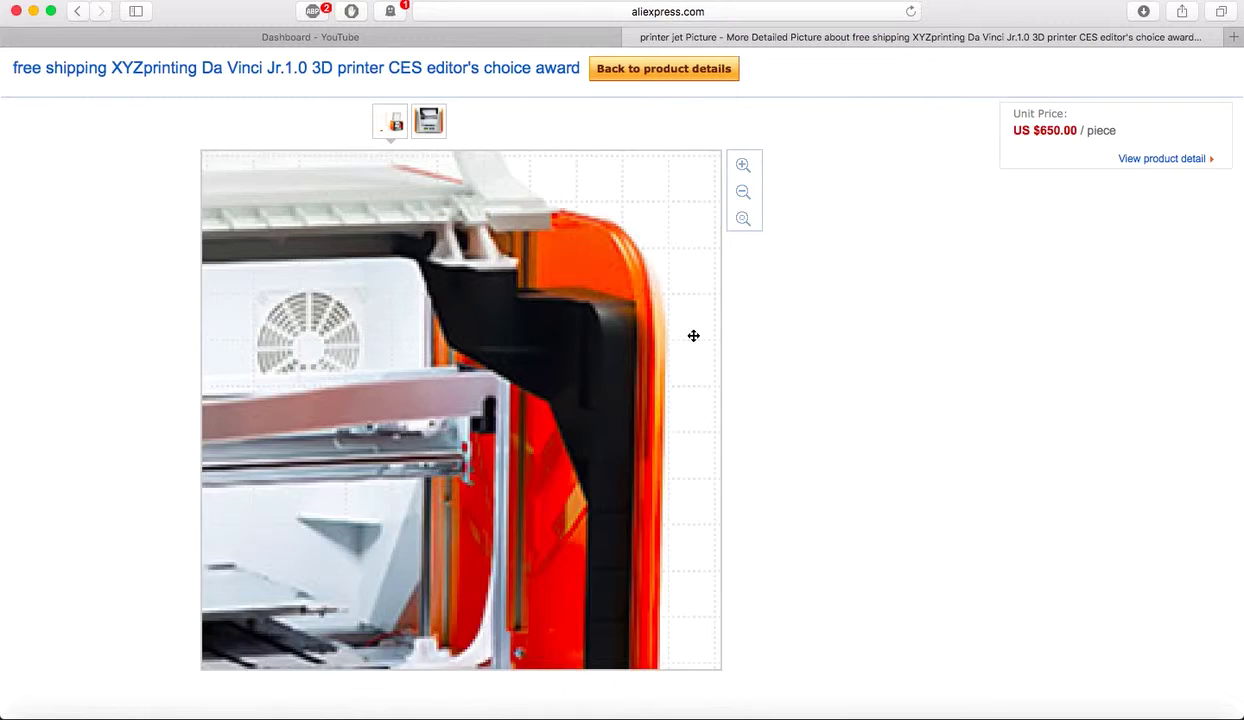
{"action": "left_click", "coordinate": [743, 164]}
Zoom the printer's product photo in one more level
{"action": "left_click", "coordinate": [743, 164]}
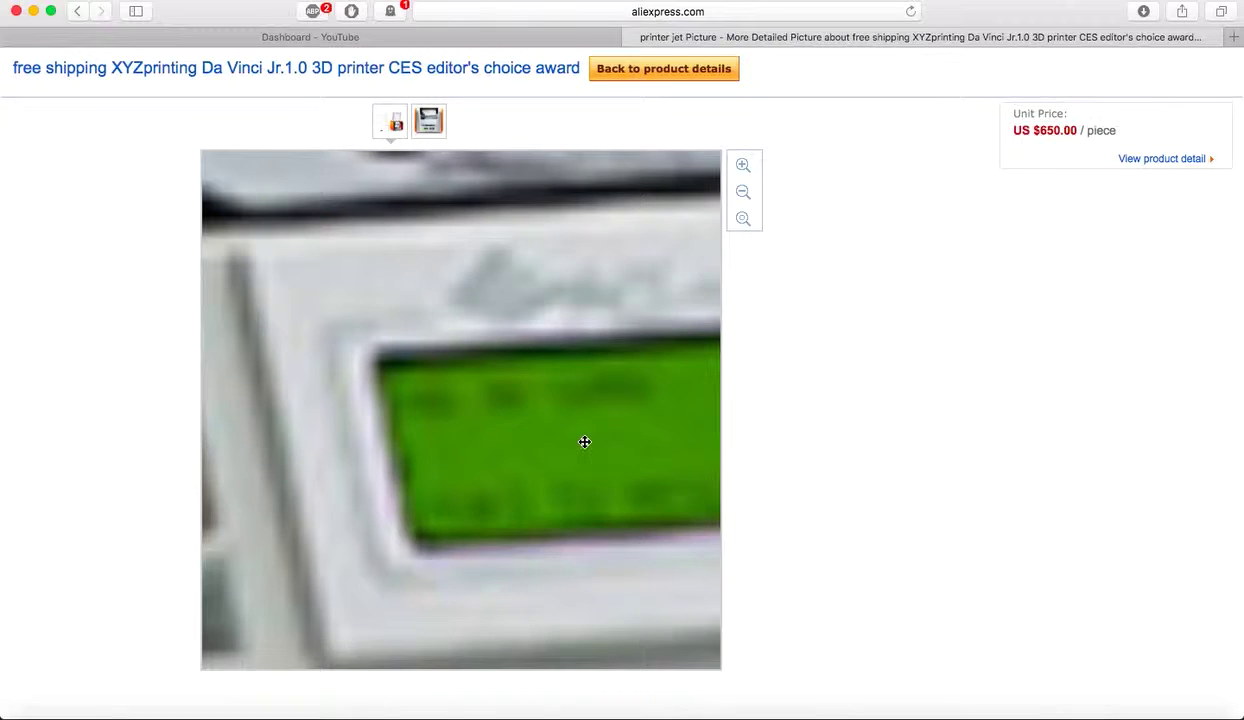
Pan the zoomed photo once more, close the AliExpress page and hide Safari
{"action": "left_click_drag", "start_coordinate": [585, 442], "coordinate": [628, 431]}
{"action": "left_click", "coordinate": [631, 37]}
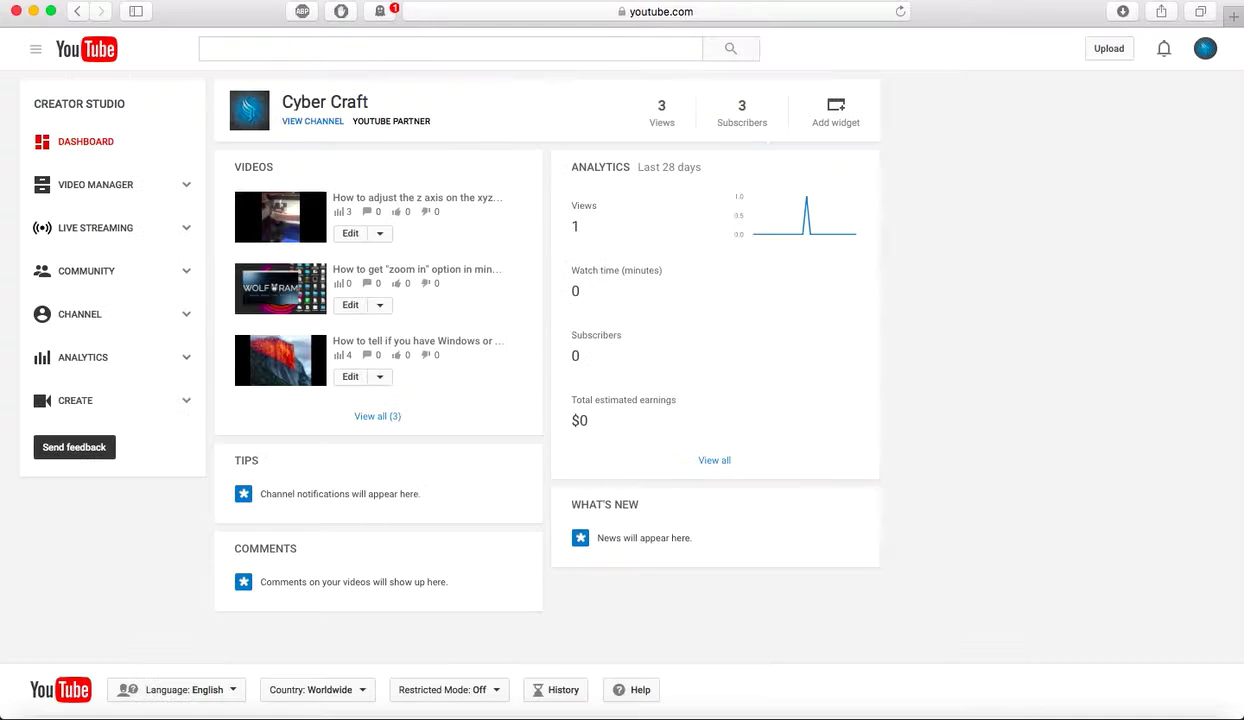
{"action": "left_click", "coordinate": [17, 11]}
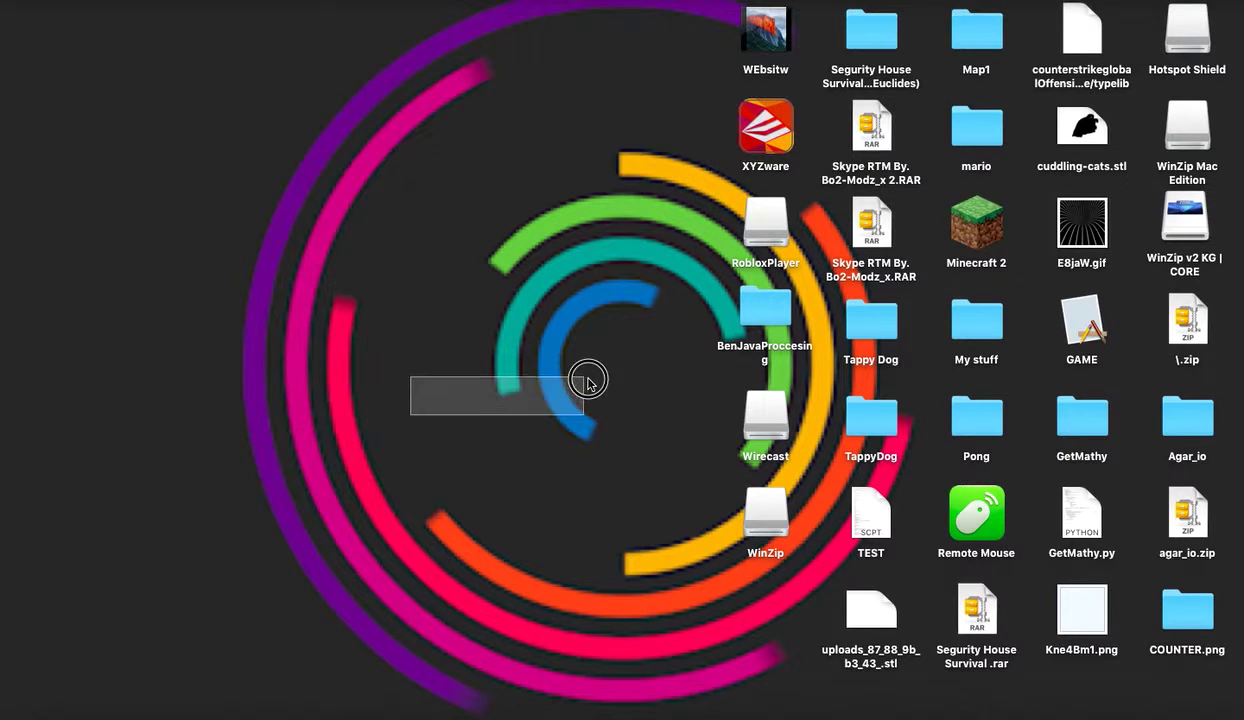
Select the XYZware application icon on the desktop
{"action": "left_click_drag", "start_coordinate": [588, 383], "coordinate": [595, 378]}
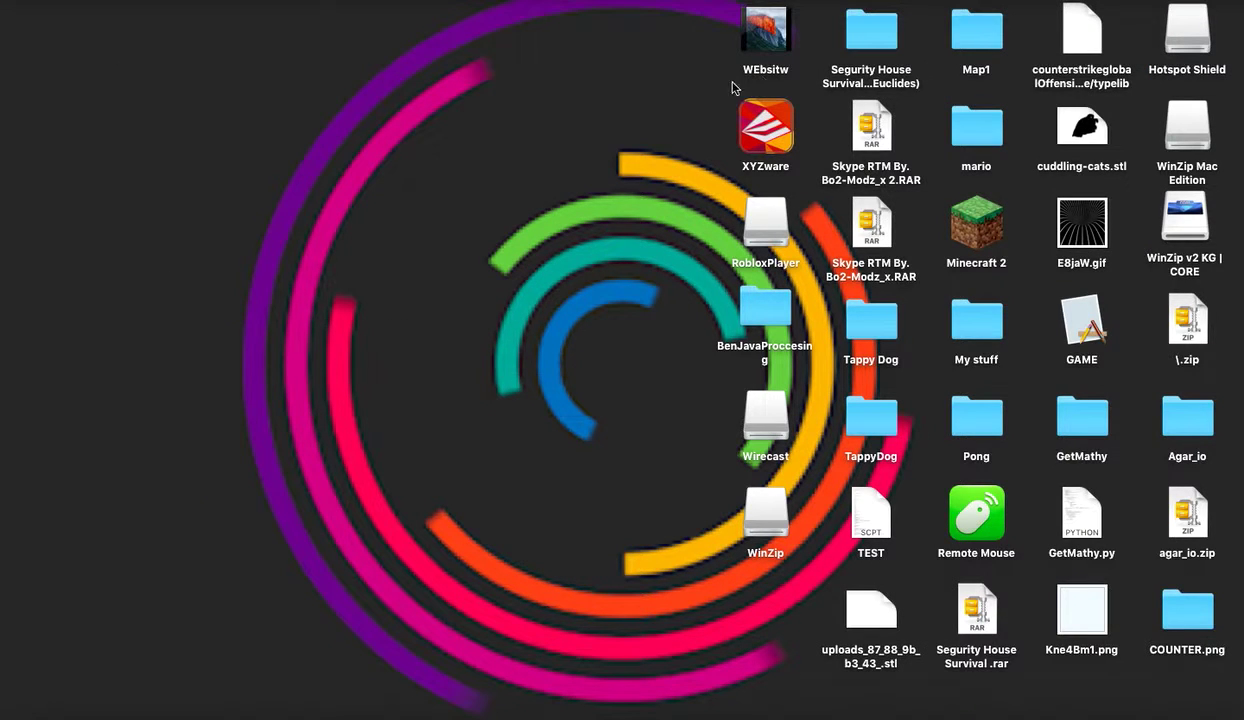
{"action": "left_click", "coordinate": [787, 133]}
{"action": "left_click_drag", "start_coordinate": [630, 96], "coordinate": [425, 122]}
{"action": "left_click_drag", "start_coordinate": [505, 180], "coordinate": [597, 403]}
{"action": "mouse_move", "coordinate": [766, 120]}
{"action": "left_mouse_down"}
{"action": "mouse_move", "coordinate": [365, 95]}
{"action": "mouse_move", "coordinate": [747, 112]}
{"action": "mouse_move", "coordinate": [600, 136]}
{"action": "mouse_move", "coordinate": [748, 120]}
{"action": "left_mouse_up"}
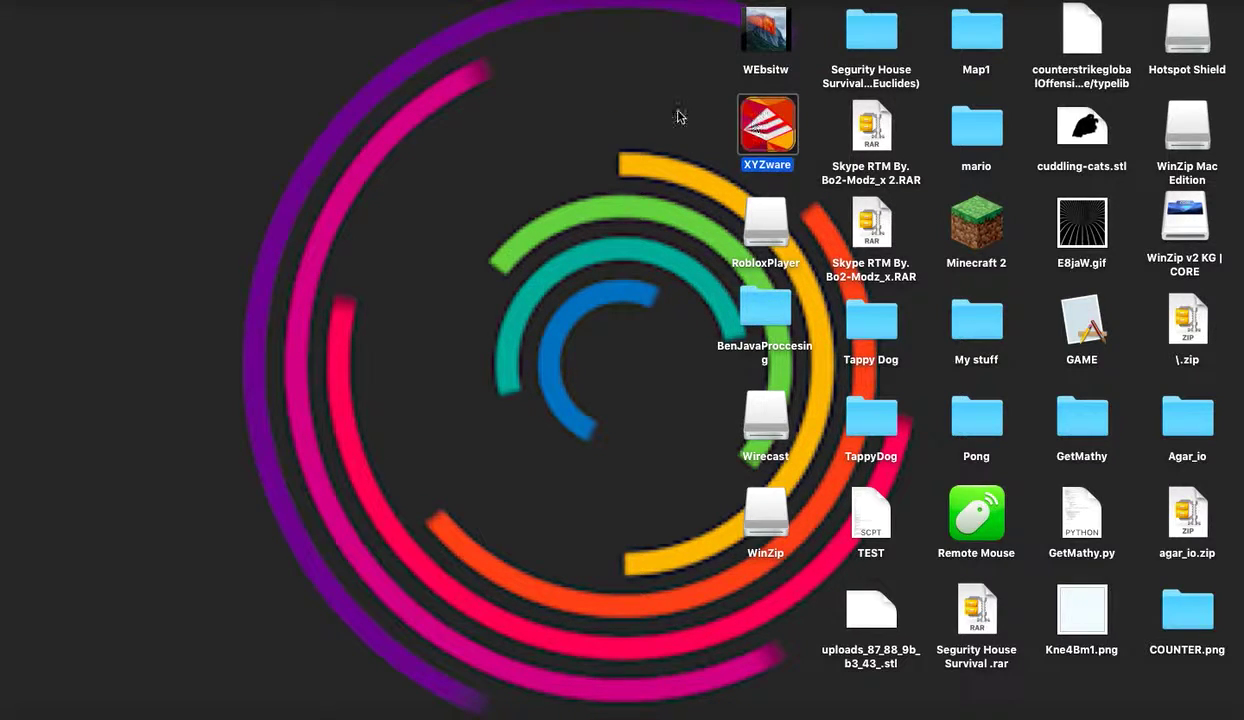
Drag a long series of selection marquees across the desktop
{"action": "left_click_drag", "start_coordinate": [233, 61], "coordinate": [560, 320]}
{"action": "left_click_drag", "start_coordinate": [50, 101], "coordinate": [460, 323]}
{"action": "left_click_drag", "start_coordinate": [311, 183], "coordinate": [33, 86]}
{"action": "left_click_drag", "start_coordinate": [161, 150], "coordinate": [595, 330]}
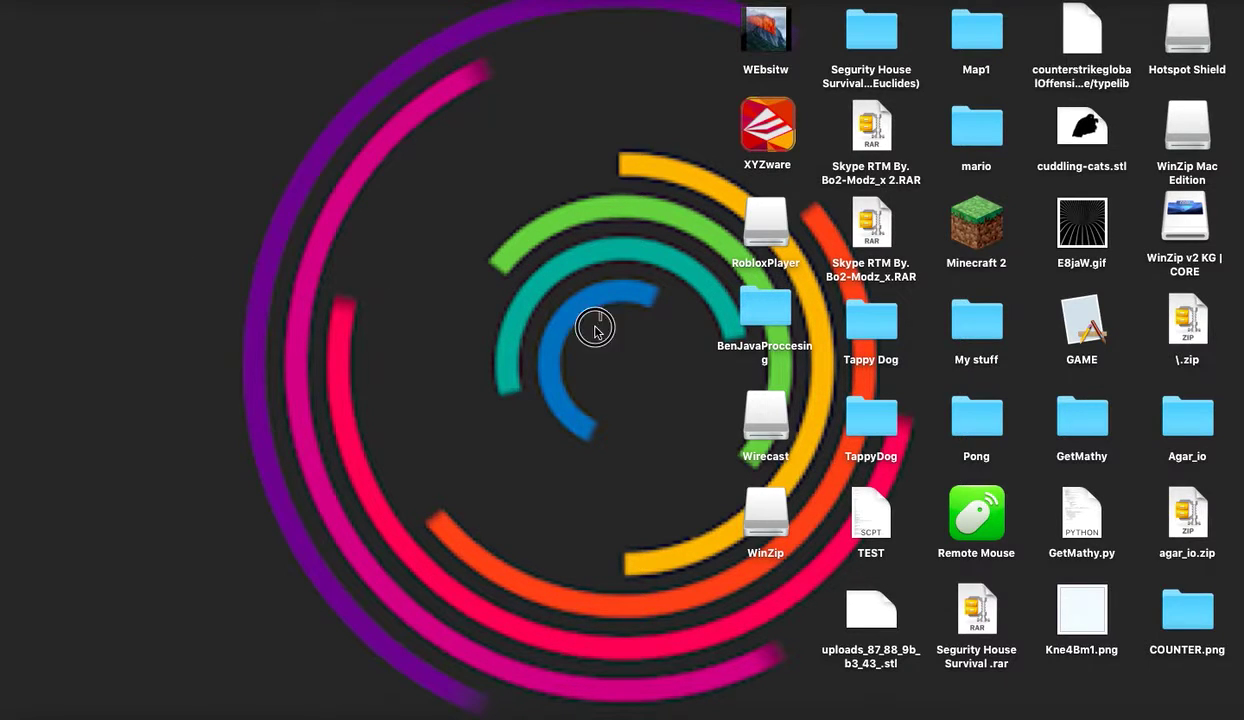
{"action": "left_click_drag", "start_coordinate": [494, 453], "coordinate": [516, 315]}
{"action": "left_click_drag", "start_coordinate": [639, 264], "coordinate": [600, 345]}
{"action": "left_click_drag", "start_coordinate": [476, 466], "coordinate": [383, 311]}
{"action": "left_click_drag", "start_coordinate": [669, 218], "coordinate": [641, 350]}
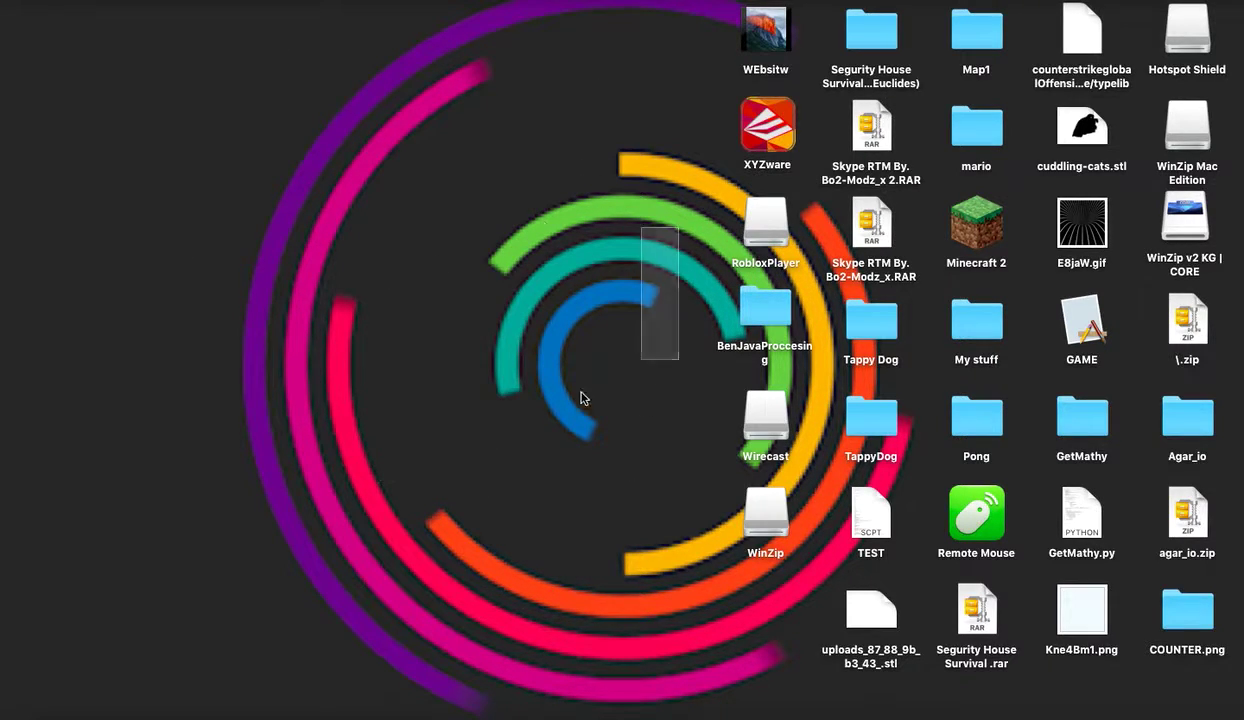
{"action": "left_click_drag", "start_coordinate": [385, 268], "coordinate": [548, 256]}
{"action": "left_click_drag", "start_coordinate": [495, 385], "coordinate": [440, 337]}
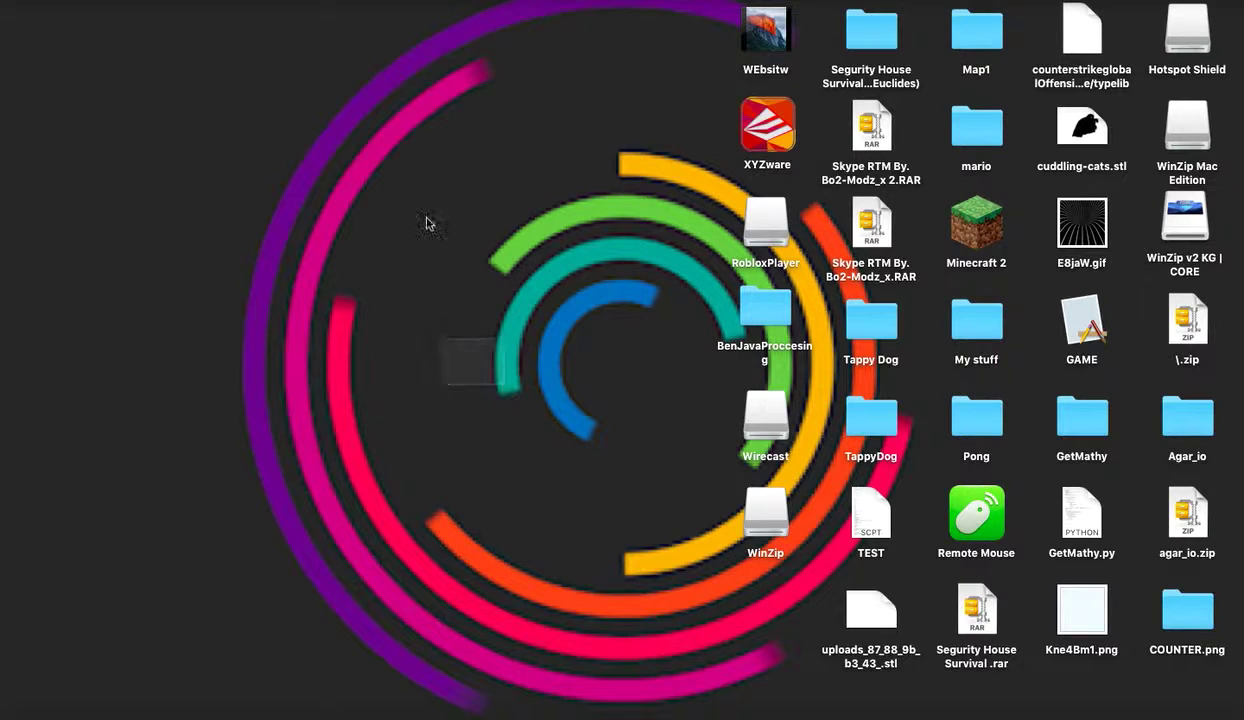
{"action": "left_click_drag", "start_coordinate": [427, 222], "coordinate": [614, 350]}
{"action": "left_click_drag", "start_coordinate": [436, 161], "coordinate": [470, 196]}
{"action": "left_click_drag", "start_coordinate": [635, 414], "coordinate": [475, 297]}
{"action": "left_click_drag", "start_coordinate": [461, 237], "coordinate": [499, 299]}
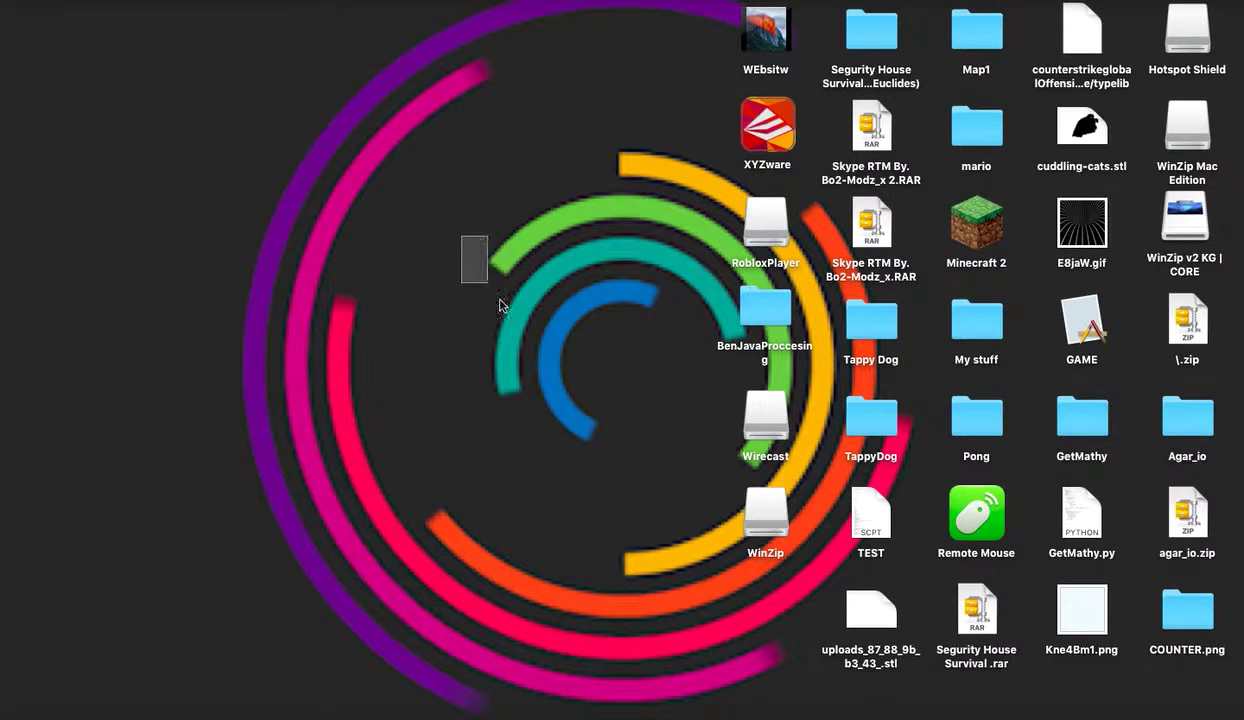
{"action": "left_click_drag", "start_coordinate": [482, 432], "coordinate": [591, 246]}
{"action": "left_click_drag", "start_coordinate": [586, 378], "coordinate": [450, 82]}
{"action": "left_click_drag", "start_coordinate": [552, 322], "coordinate": [600, 330]}
{"action": "left_click_drag", "start_coordinate": [489, 188], "coordinate": [735, 465]}
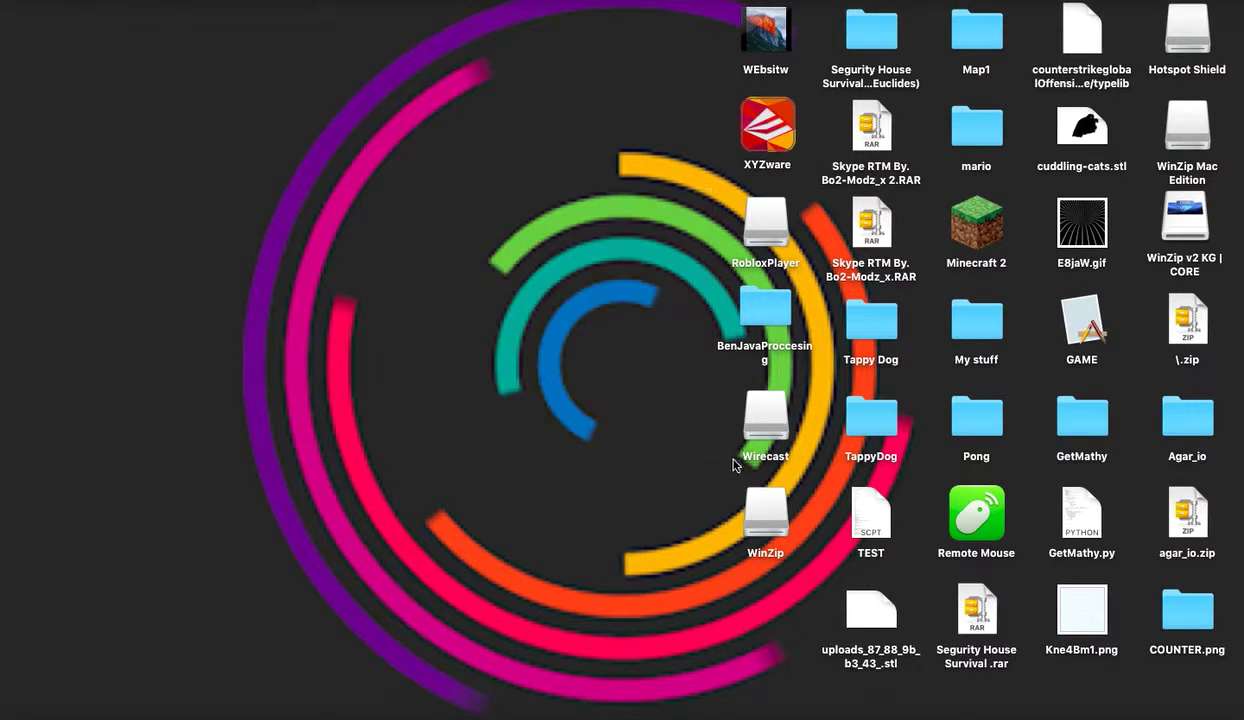
{"action": "left_click_drag", "start_coordinate": [430, 233], "coordinate": [550, 395]}
{"action": "left_click_drag", "start_coordinate": [404, 168], "coordinate": [672, 480]}
{"action": "left_click_drag", "start_coordinate": [404, 198], "coordinate": [690, 462]}
{"action": "left_click_drag", "start_coordinate": [512, 218], "coordinate": [562, 342]}
{"action": "left_click_drag", "start_coordinate": [530, 390], "coordinate": [603, 289]}
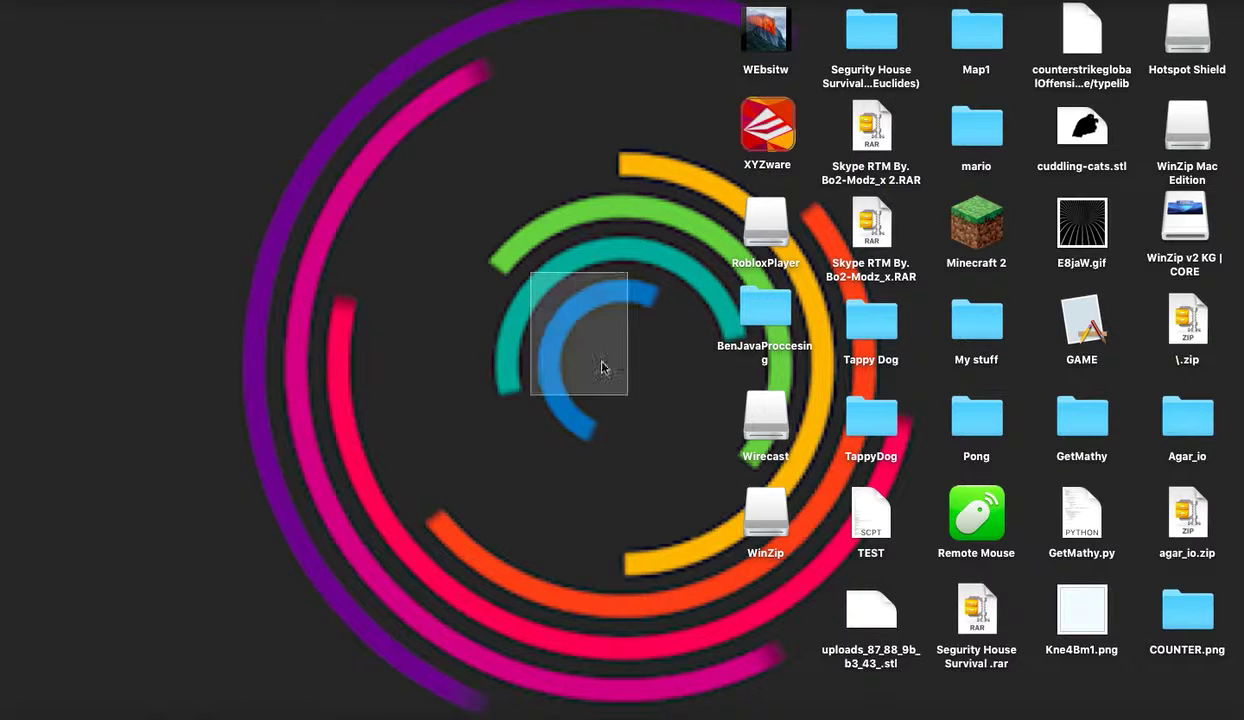
{"action": "left_click_drag", "start_coordinate": [580, 375], "coordinate": [530, 262]}
{"action": "left_click_drag", "start_coordinate": [618, 408], "coordinate": [558, 356]}
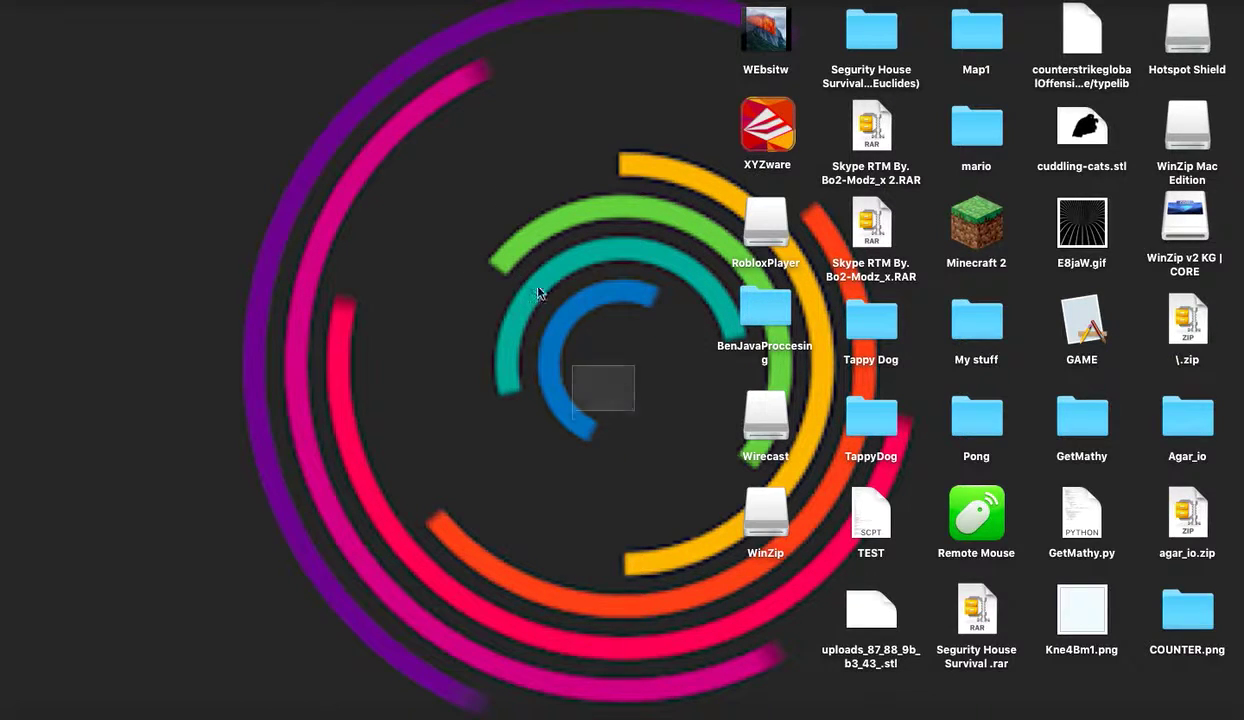
{"action": "left_click_drag", "start_coordinate": [525, 240], "coordinate": [580, 358]}
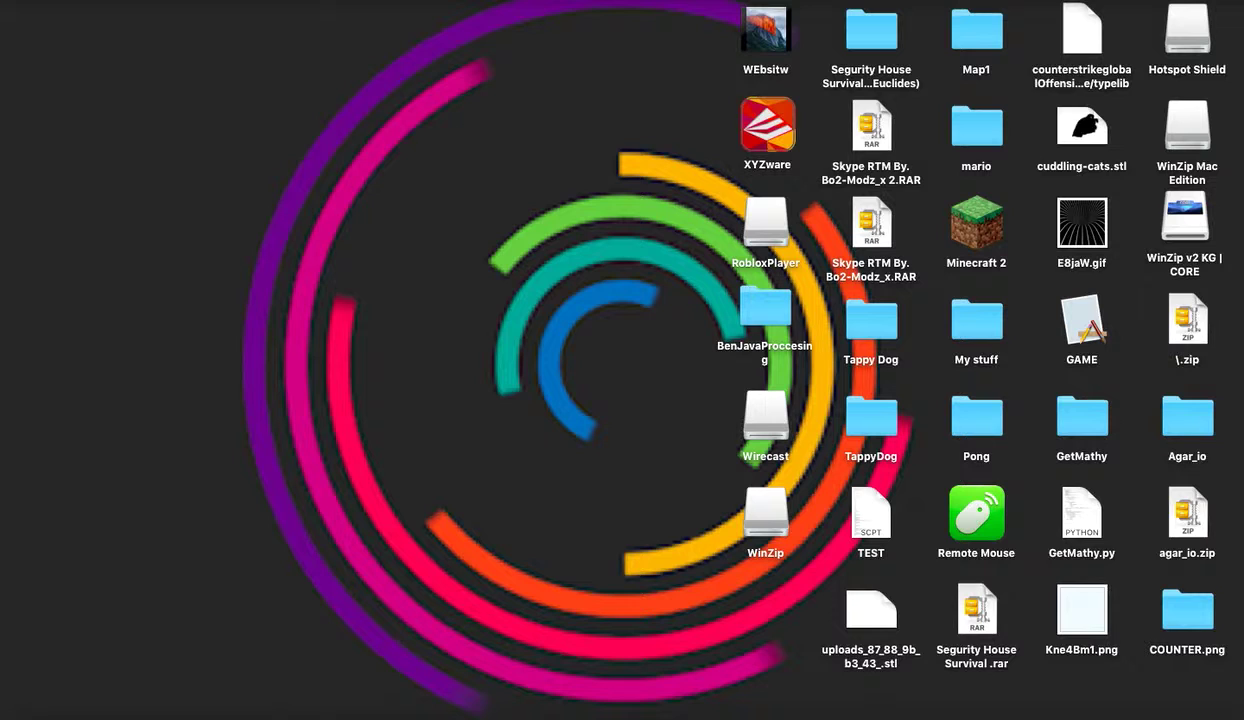
Bring Safari forward, open a new tab and load thingiverse
{"action": "left_click", "coordinate": [86, 697]}
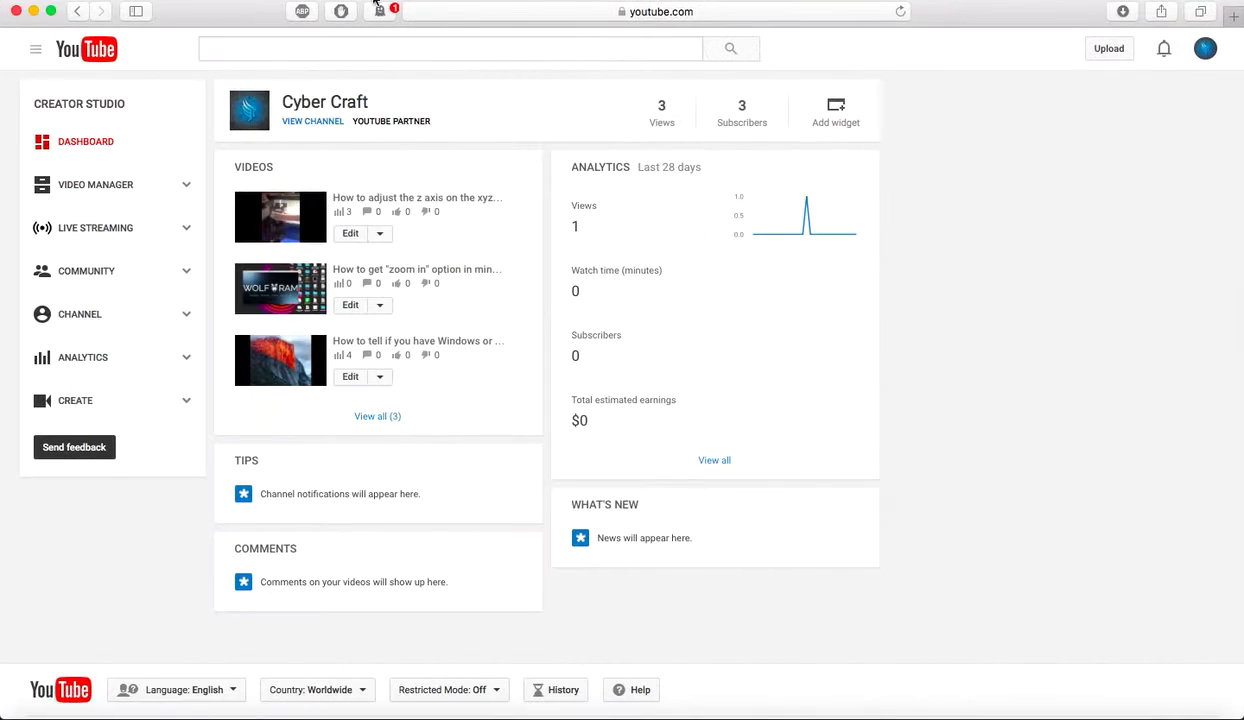
{"action": "left_click", "coordinate": [100, 1]}
{"action": "left_click", "coordinate": [116, 38]}
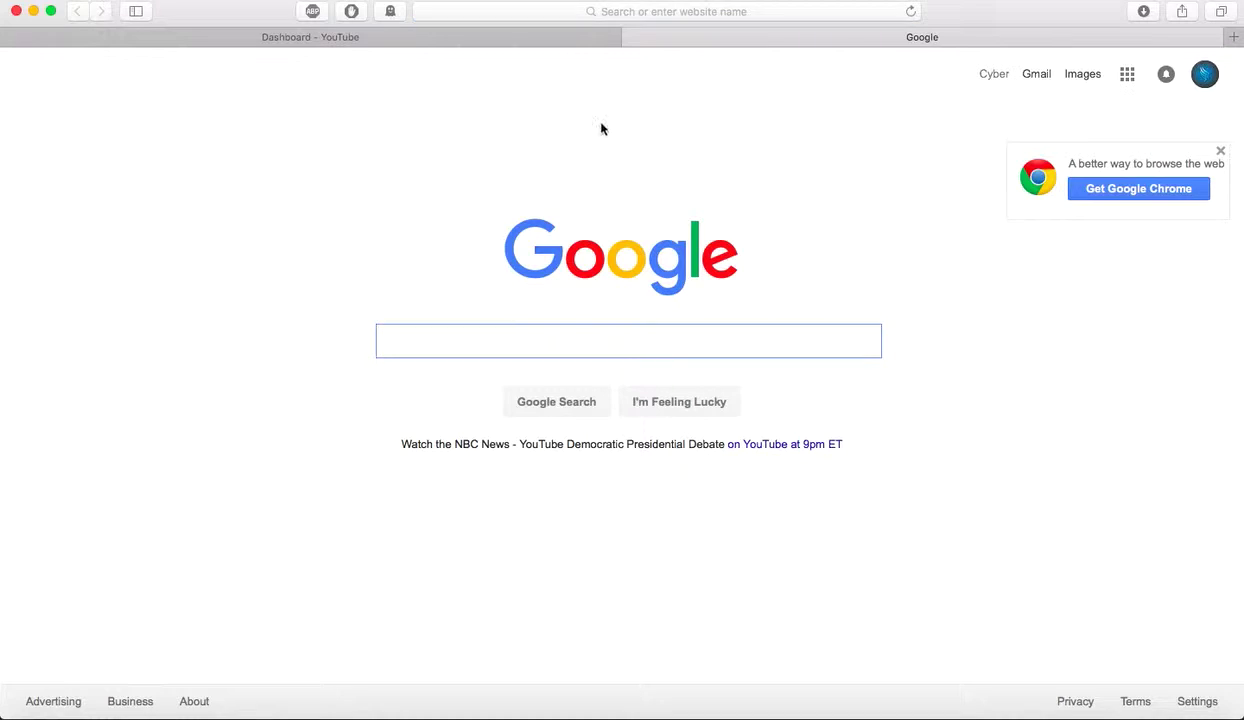
{"action": "left_click", "coordinate": [594, 257]}
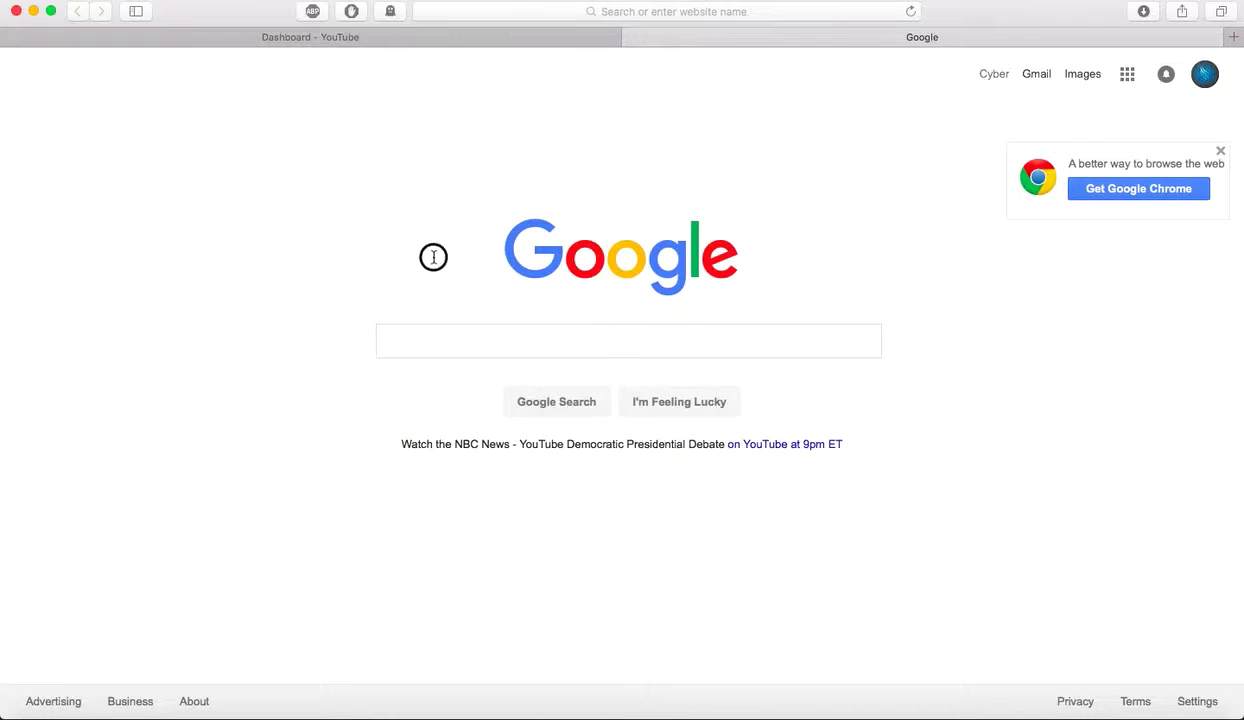
{"action": "left_click", "coordinate": [607, 11]}
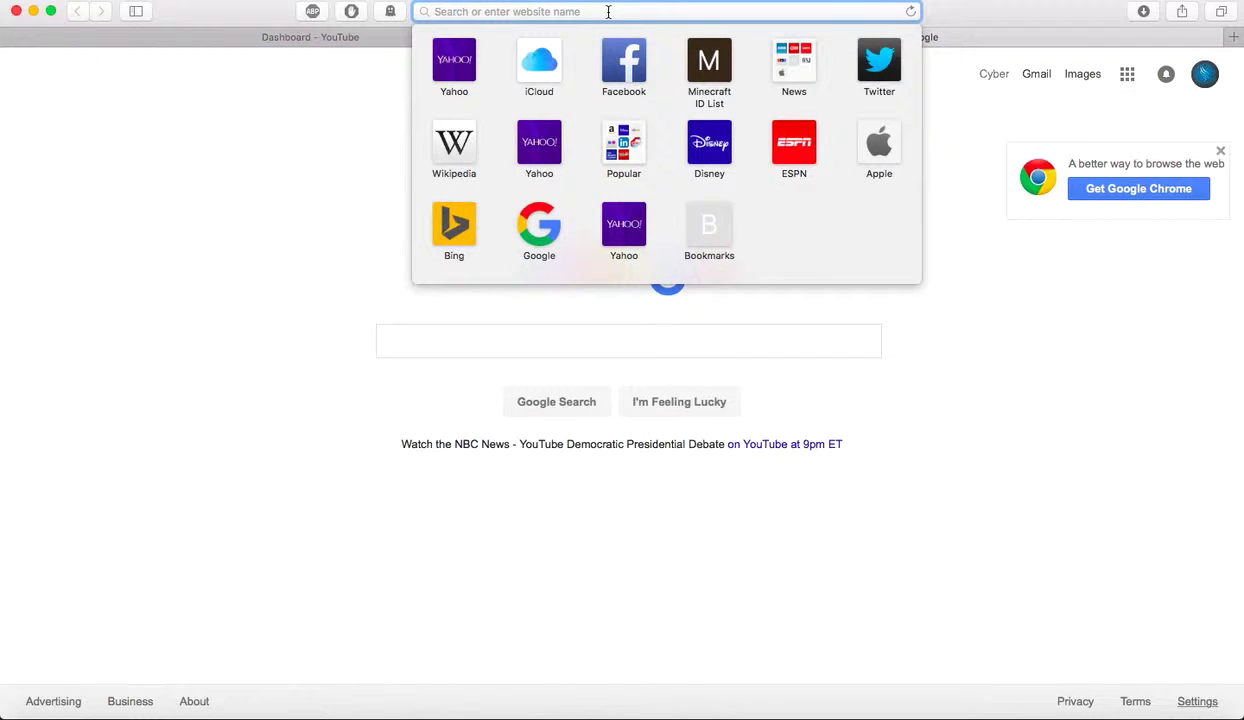
{"action": "type", "text": "th"}
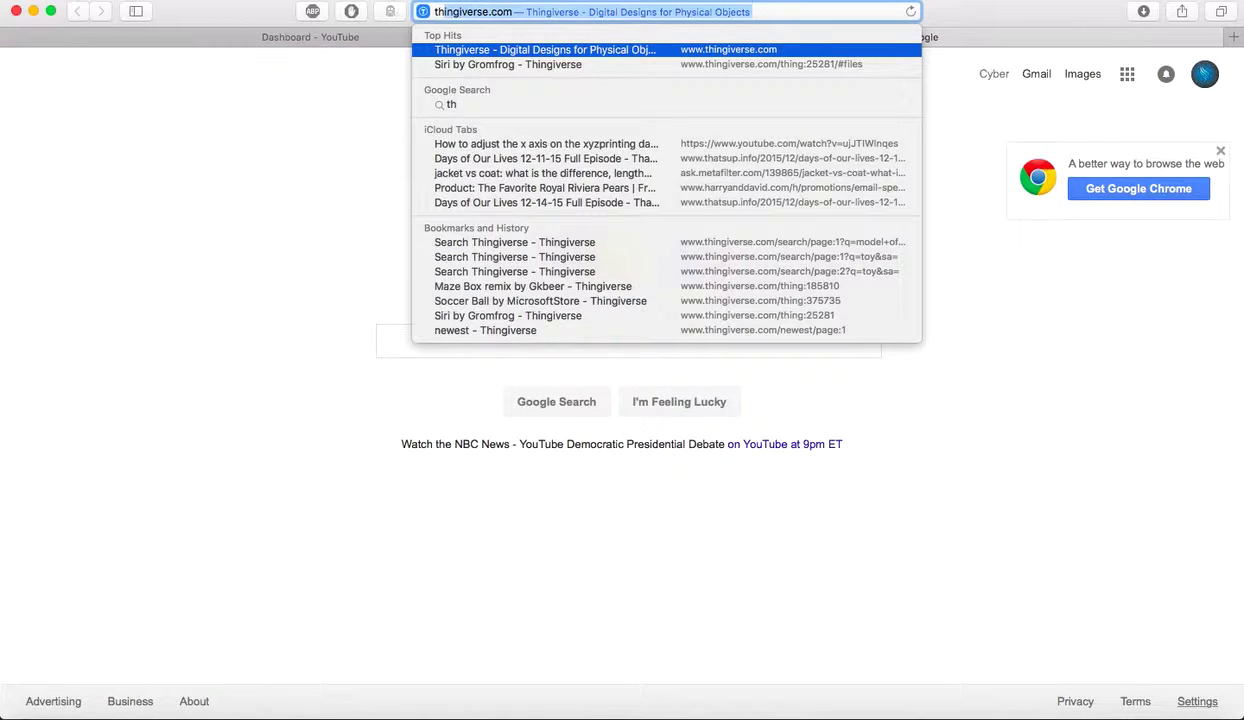
{"action": "type", "text": "ingivers"}
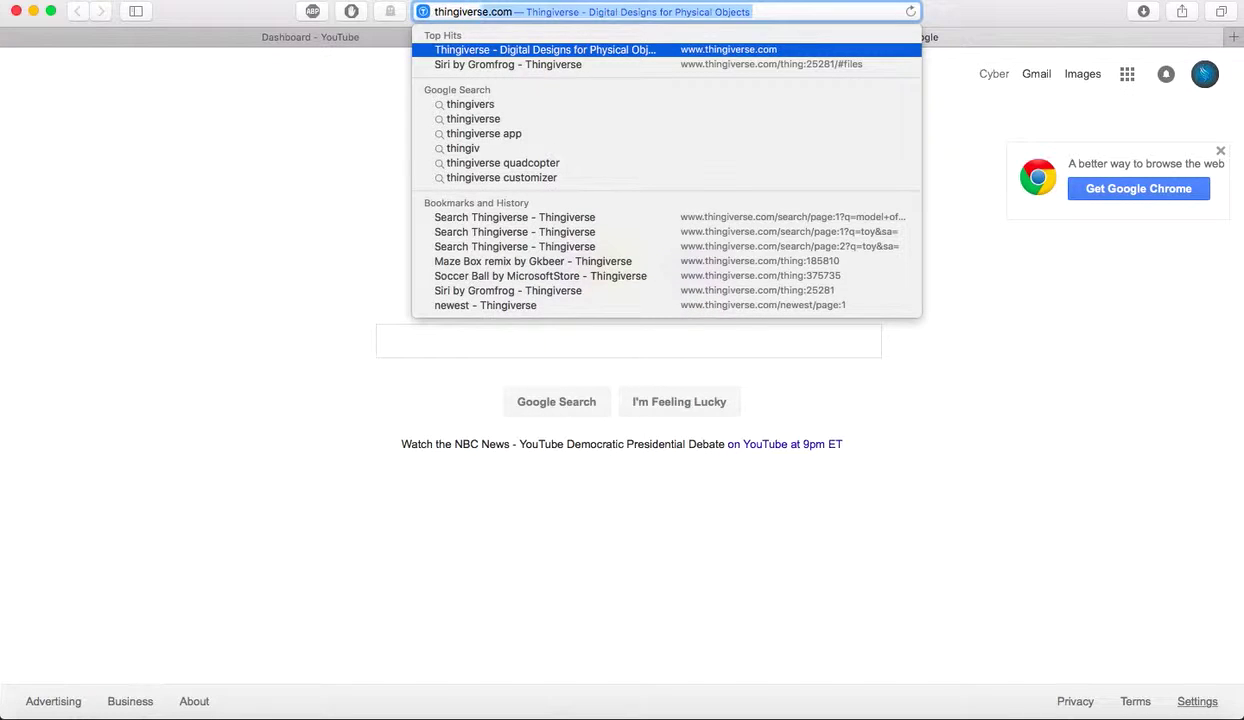
{"action": "type", "text": "e.com"}
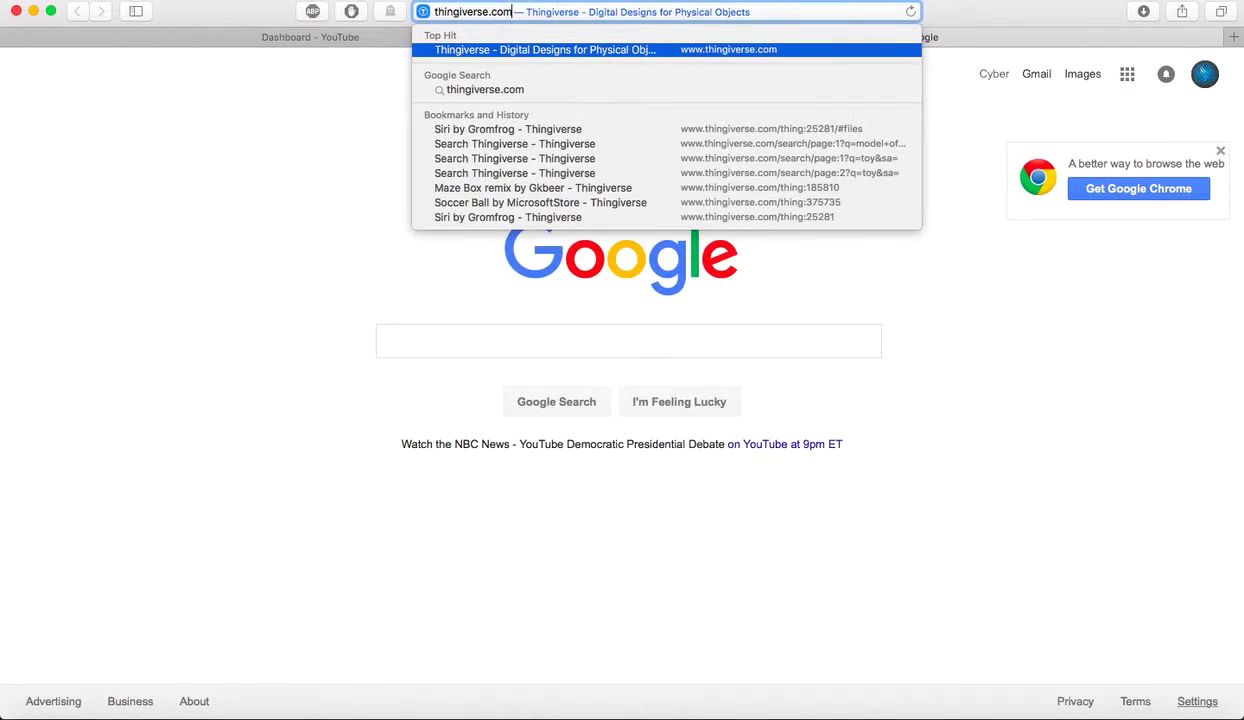
{"action": "key", "text": "Return"}
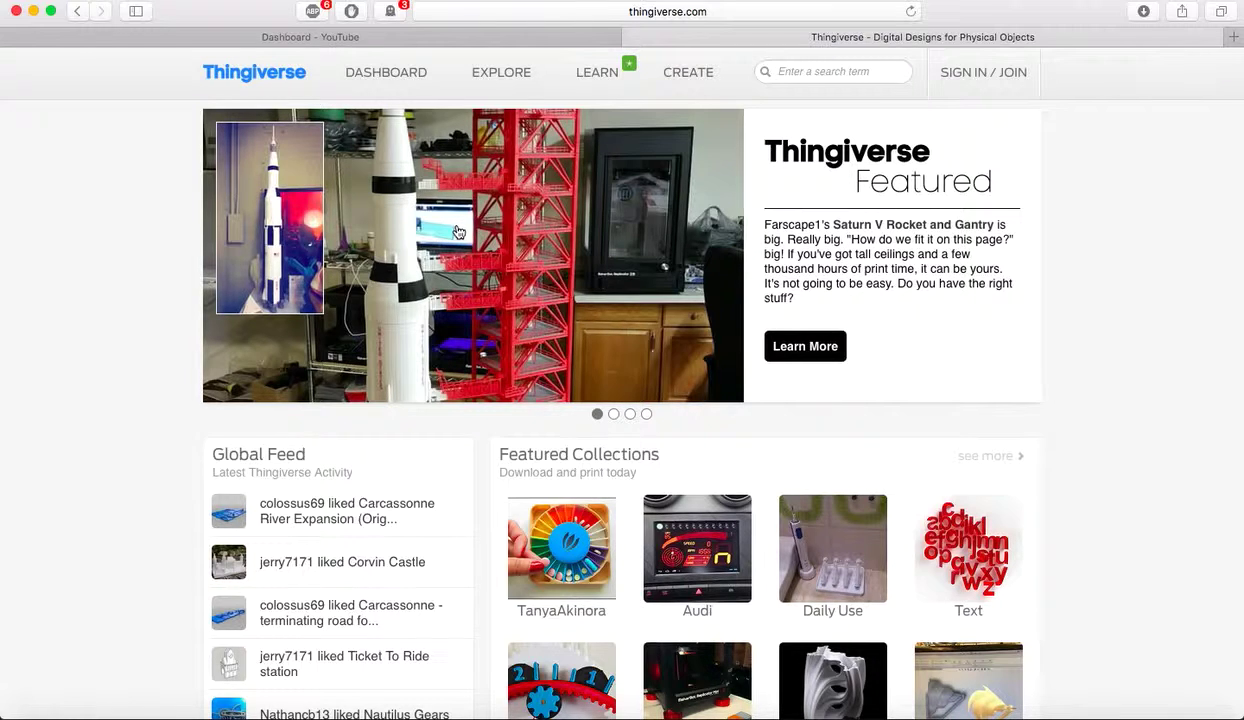
Search Thingiverse for 'lambo' and scroll through the results
{"action": "left_click", "coordinate": [821, 80]}
{"action": "type", "text": "d"}
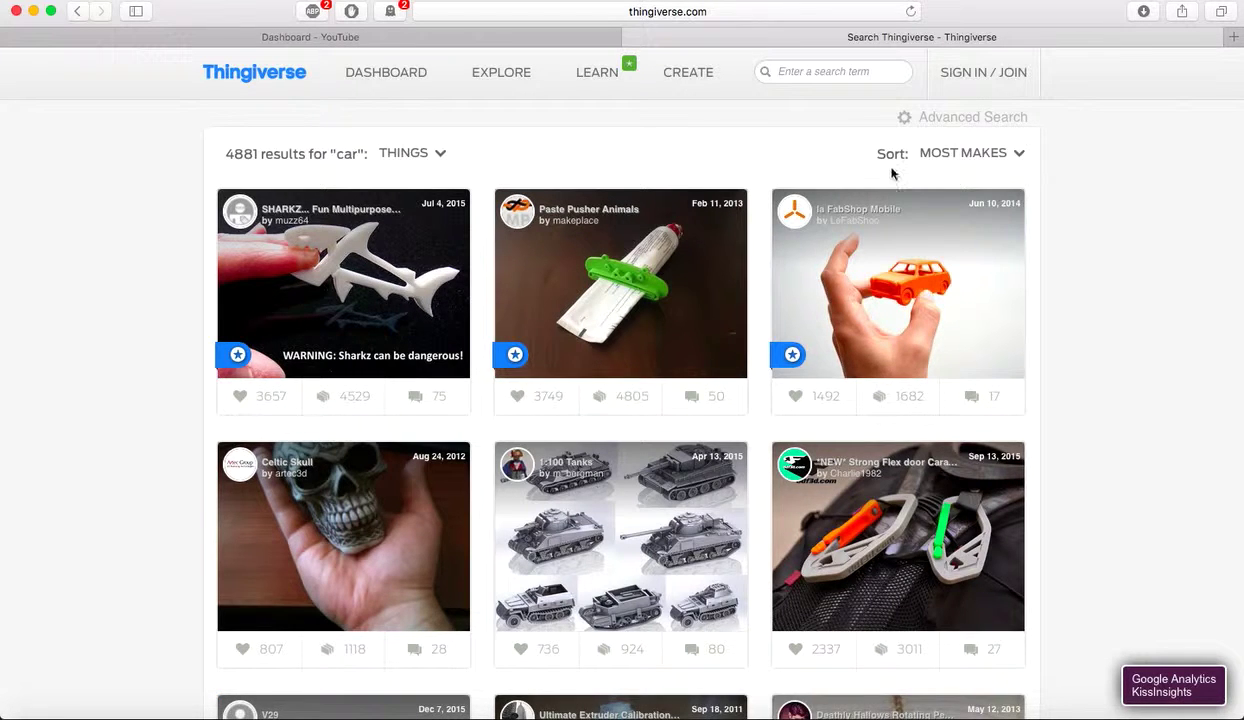
{"action": "scroll", "coordinate": [892, 174], "scroll_direction": "down", "scroll_amount": 10}
{"action": "scroll", "coordinate": [870, 130], "scroll_direction": "up", "scroll_amount": 10}
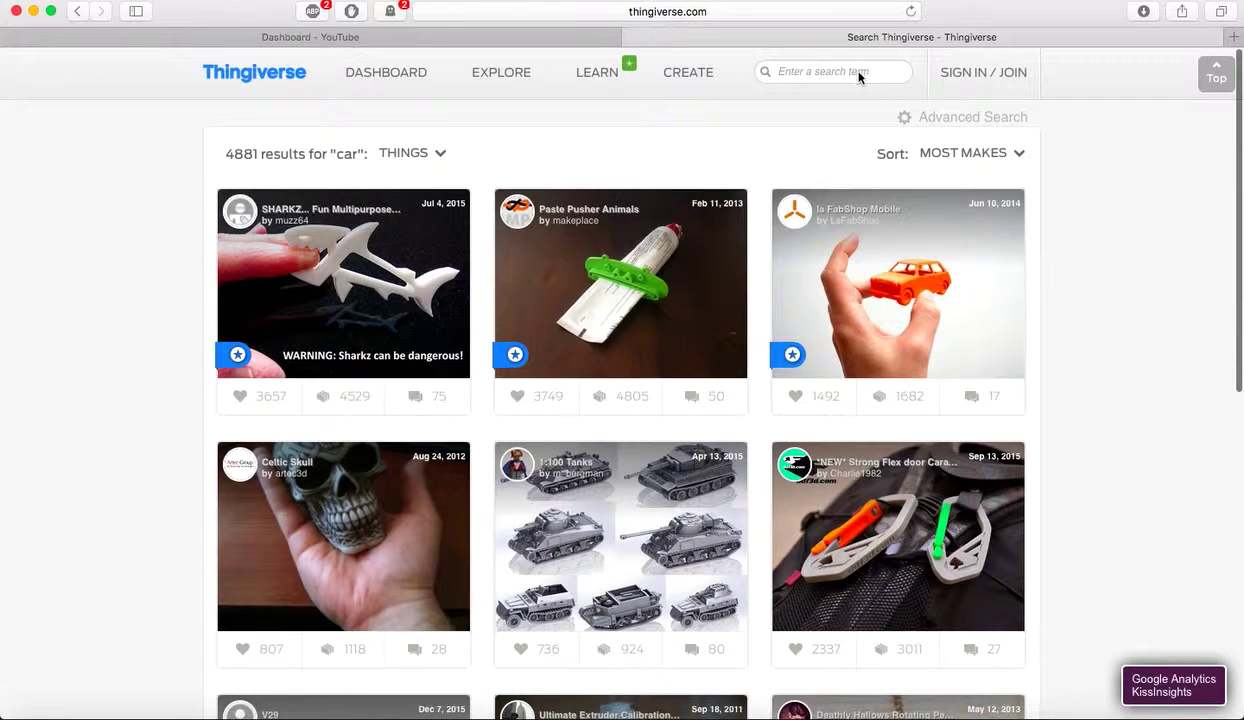
{"action": "left_click", "coordinate": [858, 72]}
{"action": "type", "text": "lam"}
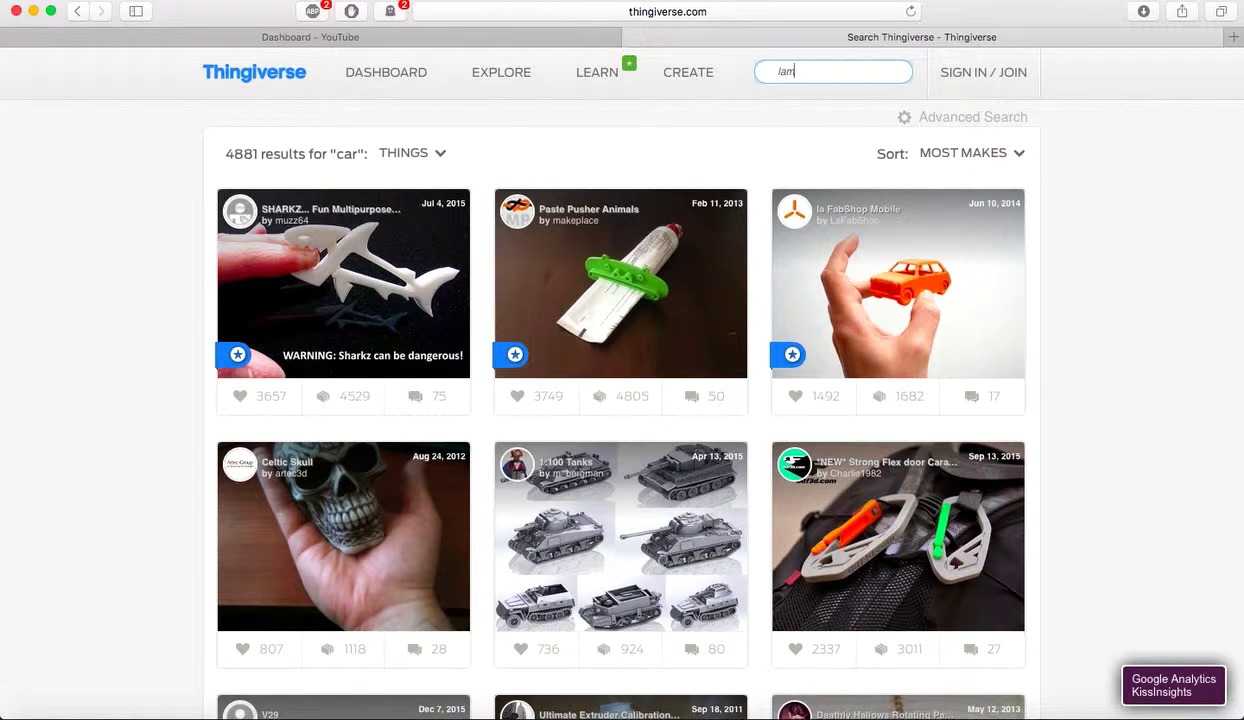
{"action": "type", "text": "bo"}
{"action": "key", "text": "Return"}
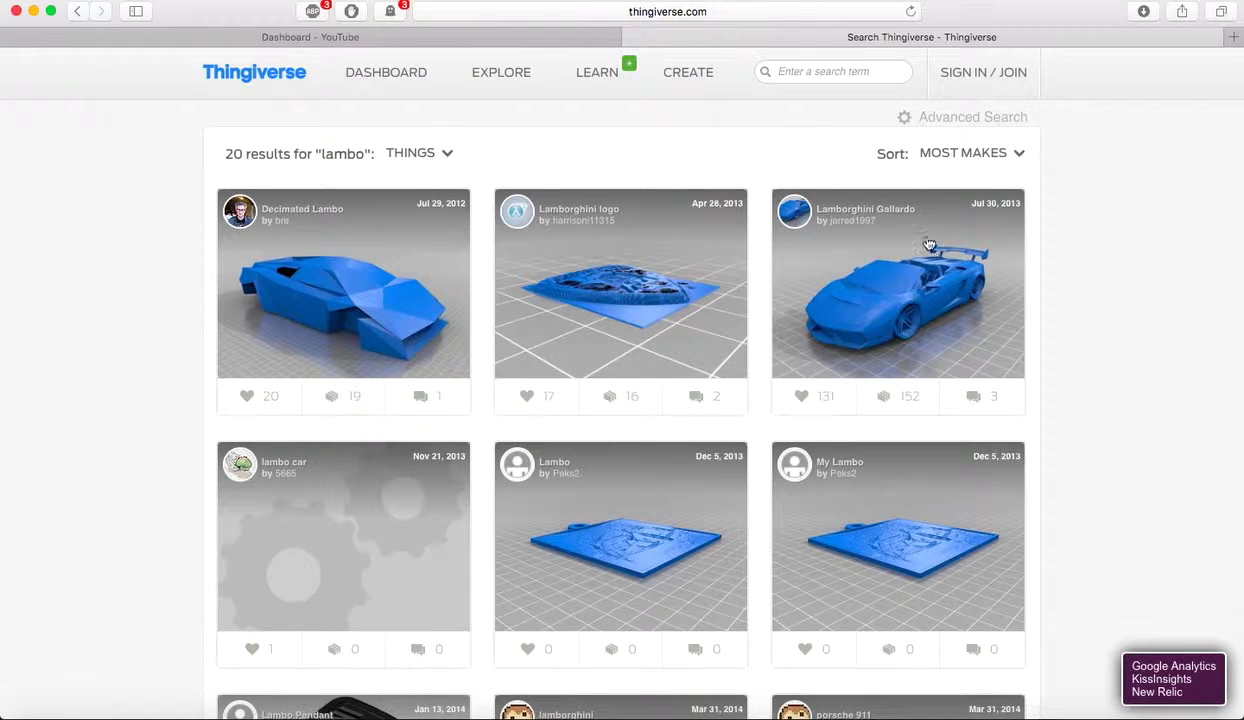
{"action": "scroll", "coordinate": [910, 260], "scroll_direction": "down", "scroll_amount": 5}
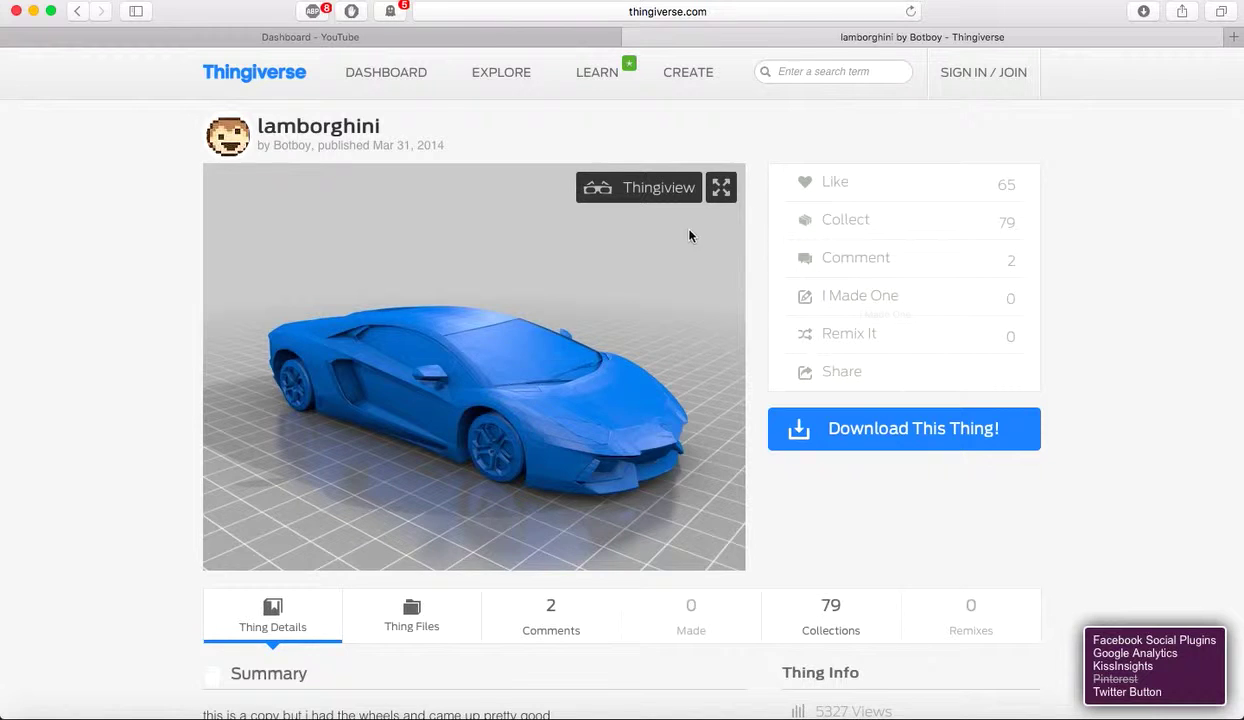
Preview the lamborghini car in the 3D viewer, orbiting it, then close the preview
{"action": "left_click", "coordinate": [655, 188]}
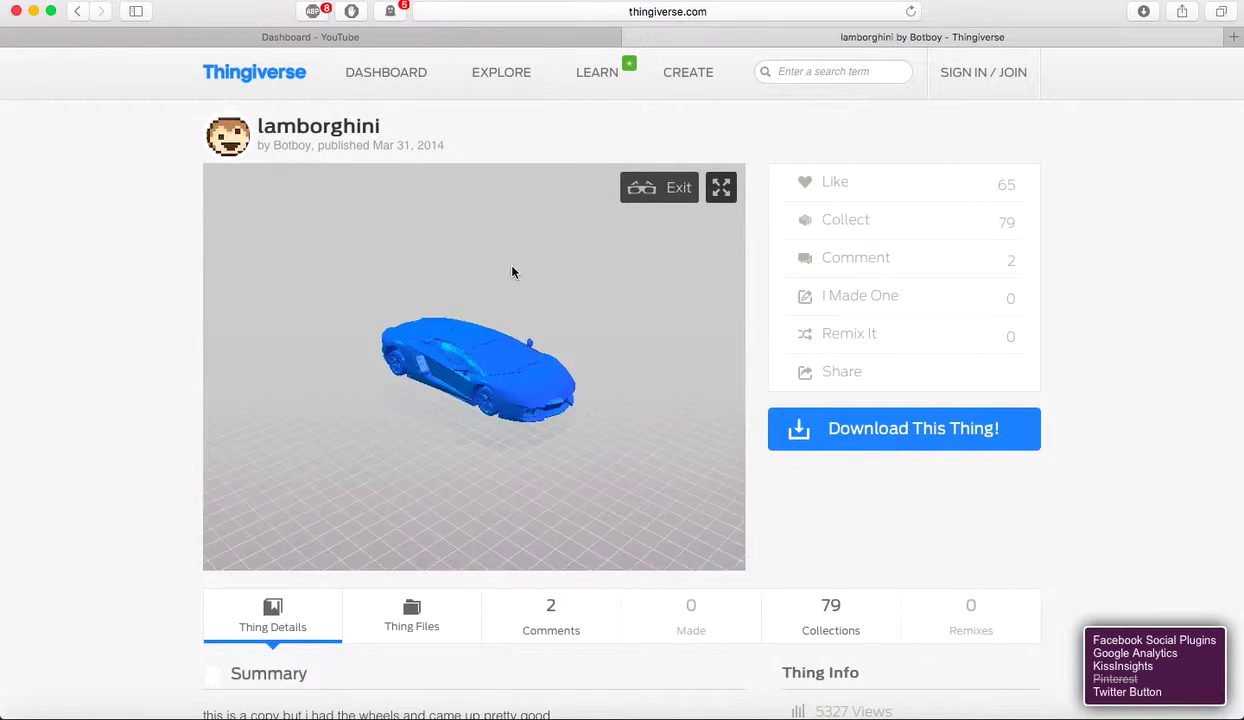
{"action": "left_click_drag", "start_coordinate": [472, 316], "coordinate": [325, 170]}
{"action": "mouse_move", "coordinate": [440, 378]}
{"action": "left_mouse_down"}
{"action": "mouse_move", "coordinate": [458, 294]}
{"action": "mouse_move", "coordinate": [589, 397]}
{"action": "mouse_move", "coordinate": [442, 383]}
{"action": "left_mouse_up"}
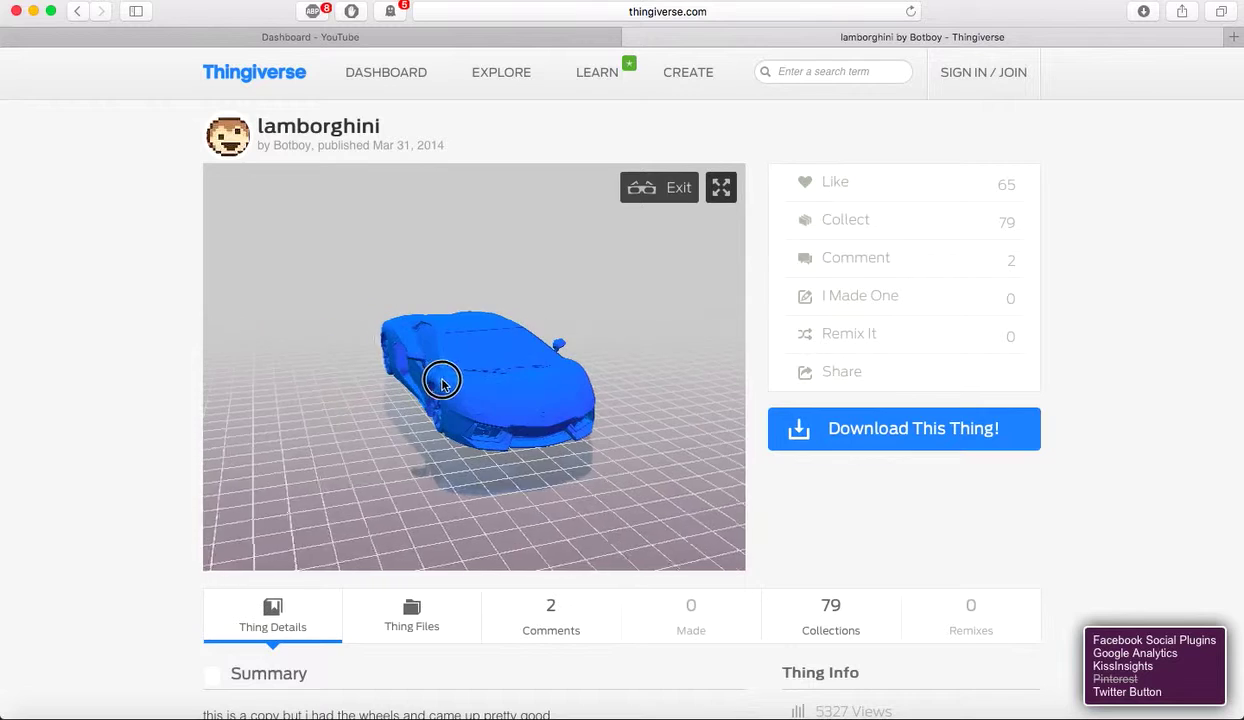
{"action": "left_click", "coordinate": [680, 188]}
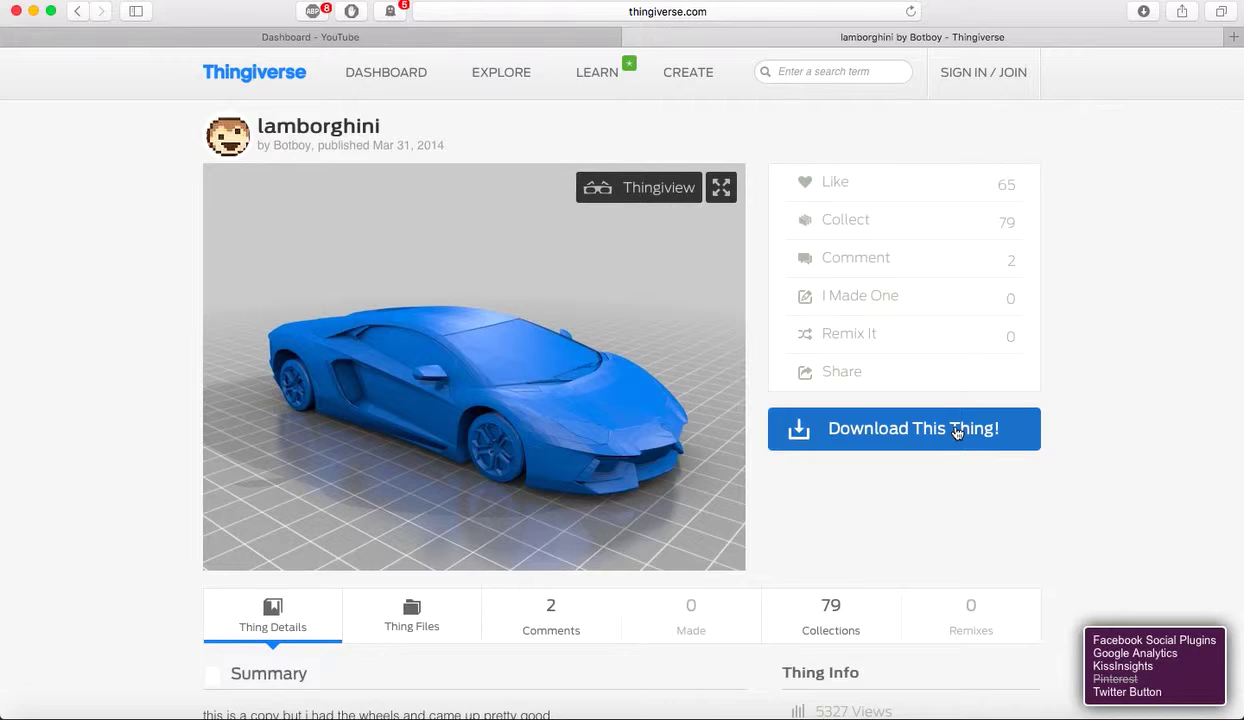
Download lamborghini.stl and open it from the Downloads stack
{"action": "left_click", "coordinate": [945, 428]}
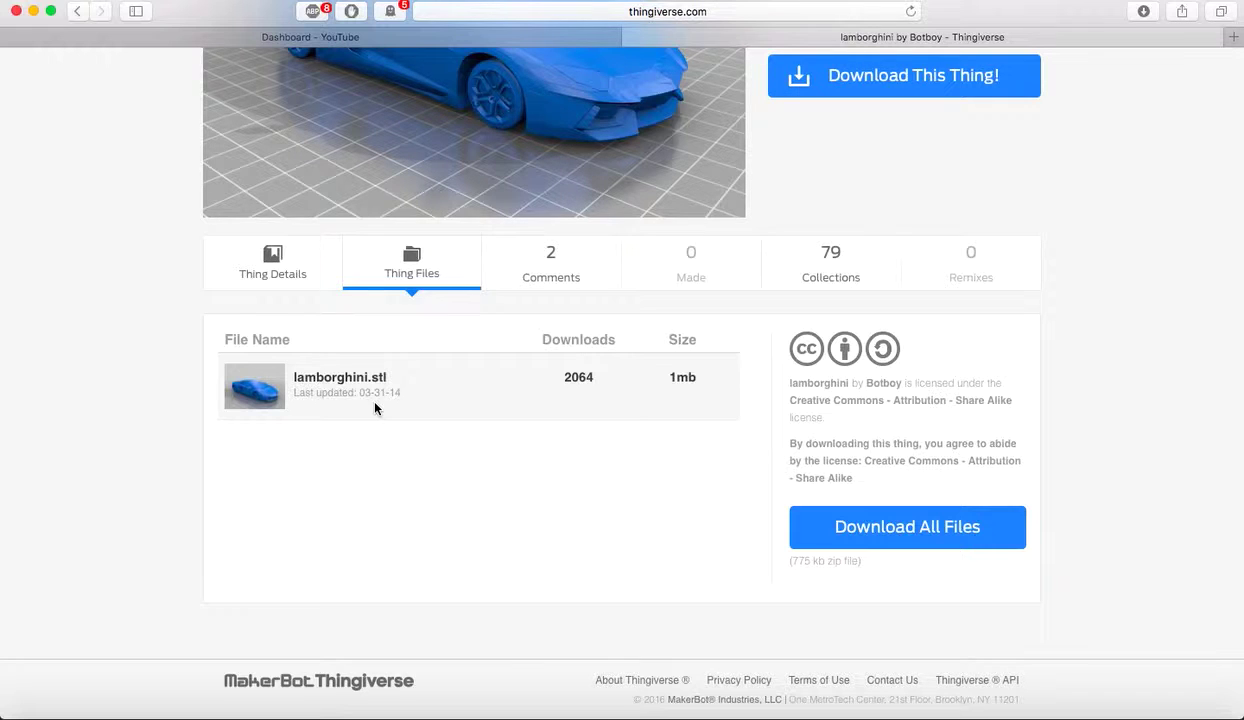
{"action": "scroll", "coordinate": [374, 407], "scroll_direction": "up", "scroll_amount": 1}
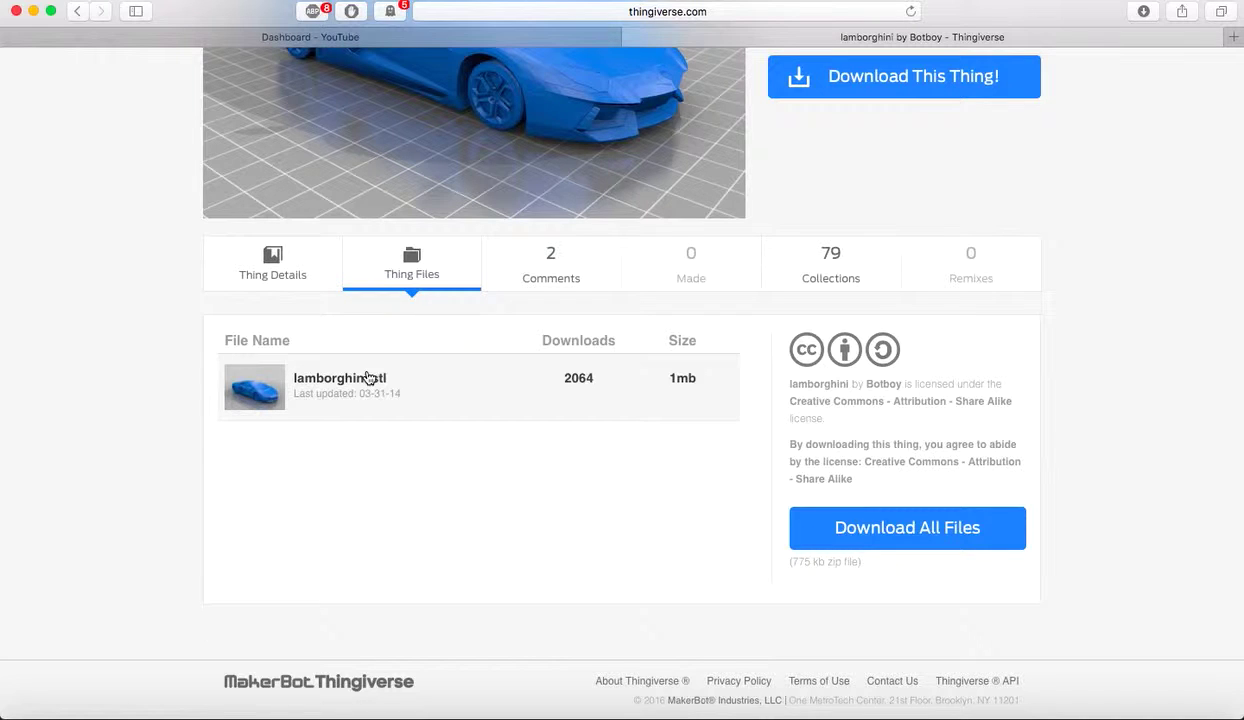
{"action": "left_click", "coordinate": [378, 396]}
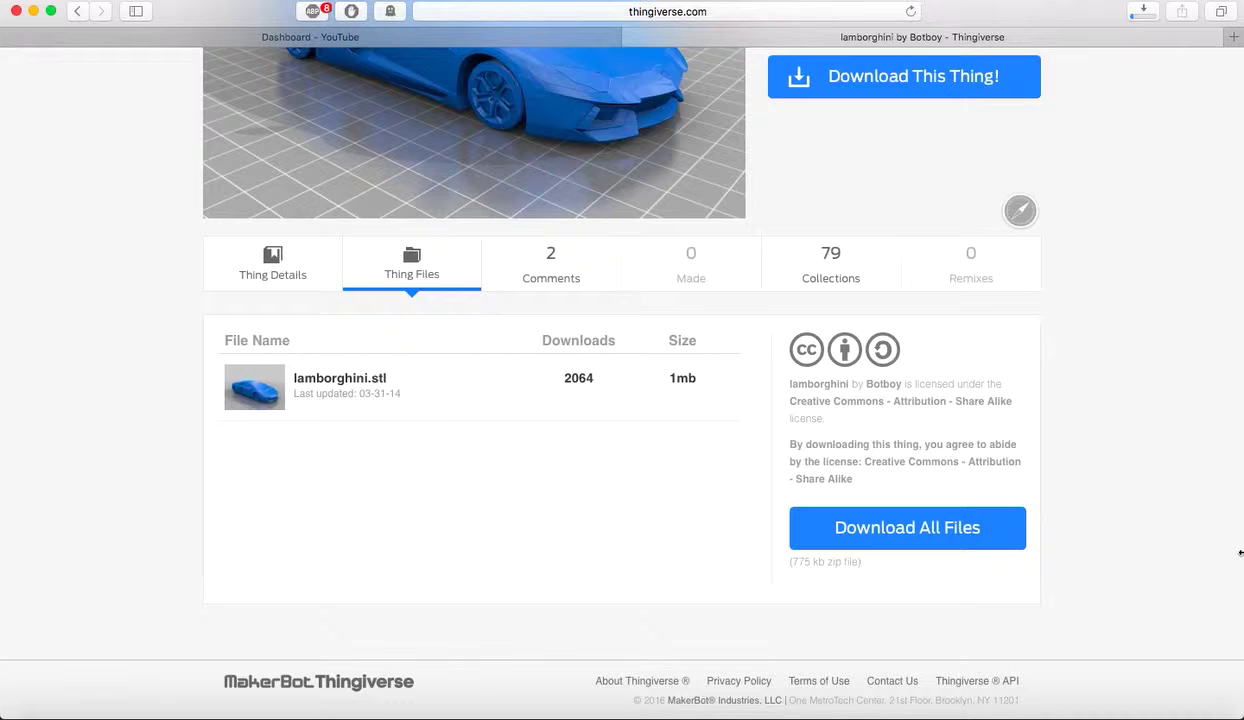
{"action": "left_click", "coordinate": [1113, 703]}
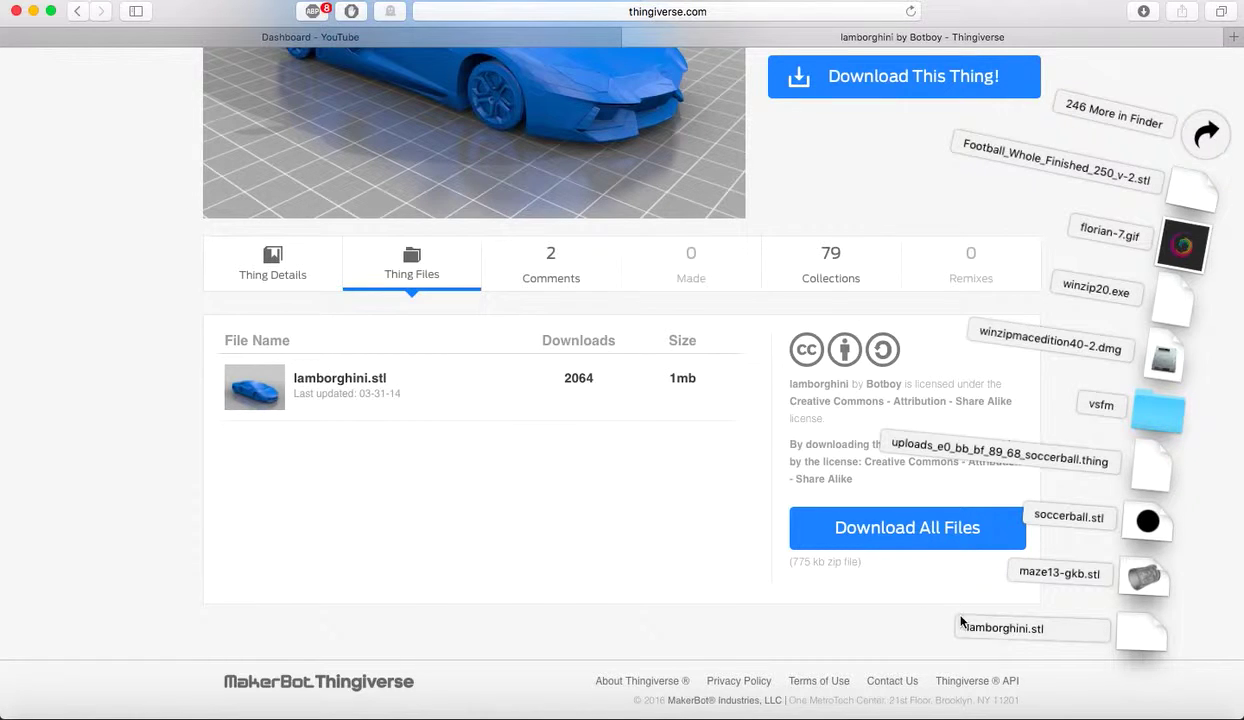
{"action": "left_click", "coordinate": [1127, 624]}
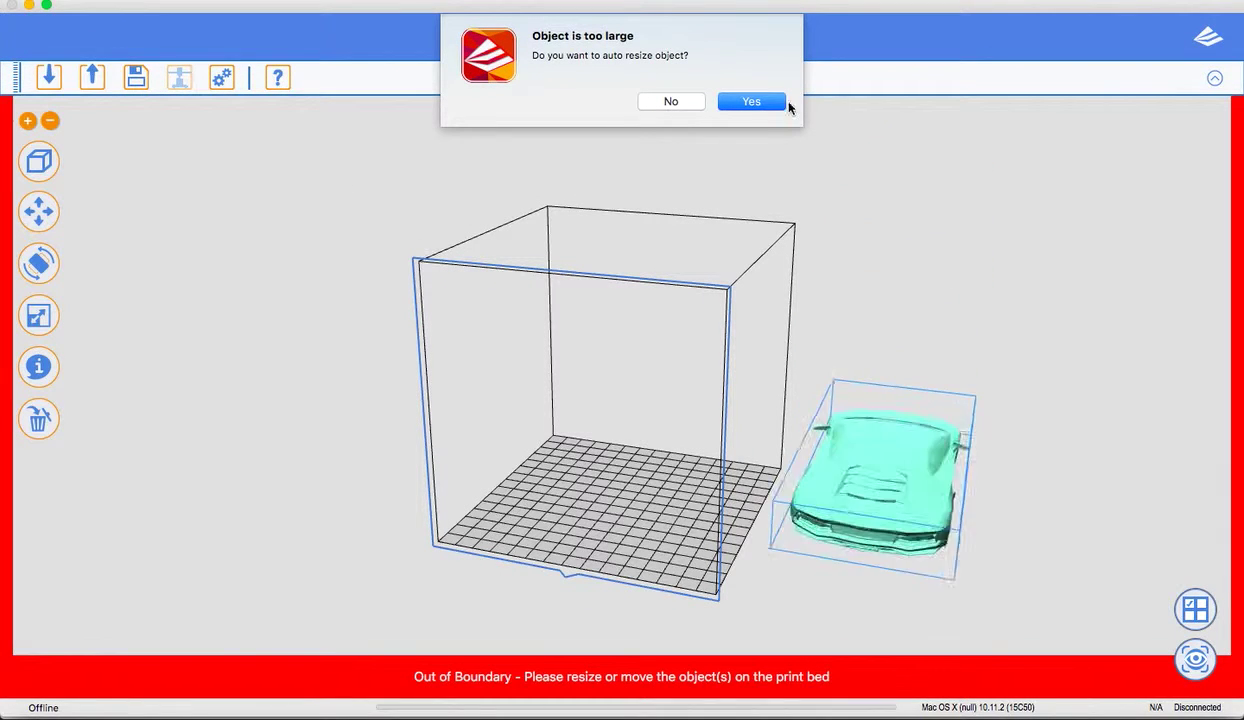
Accept auto-resize, land the car on the bed and shift it slightly left along X
{"action": "left_click", "coordinate": [748, 102]}
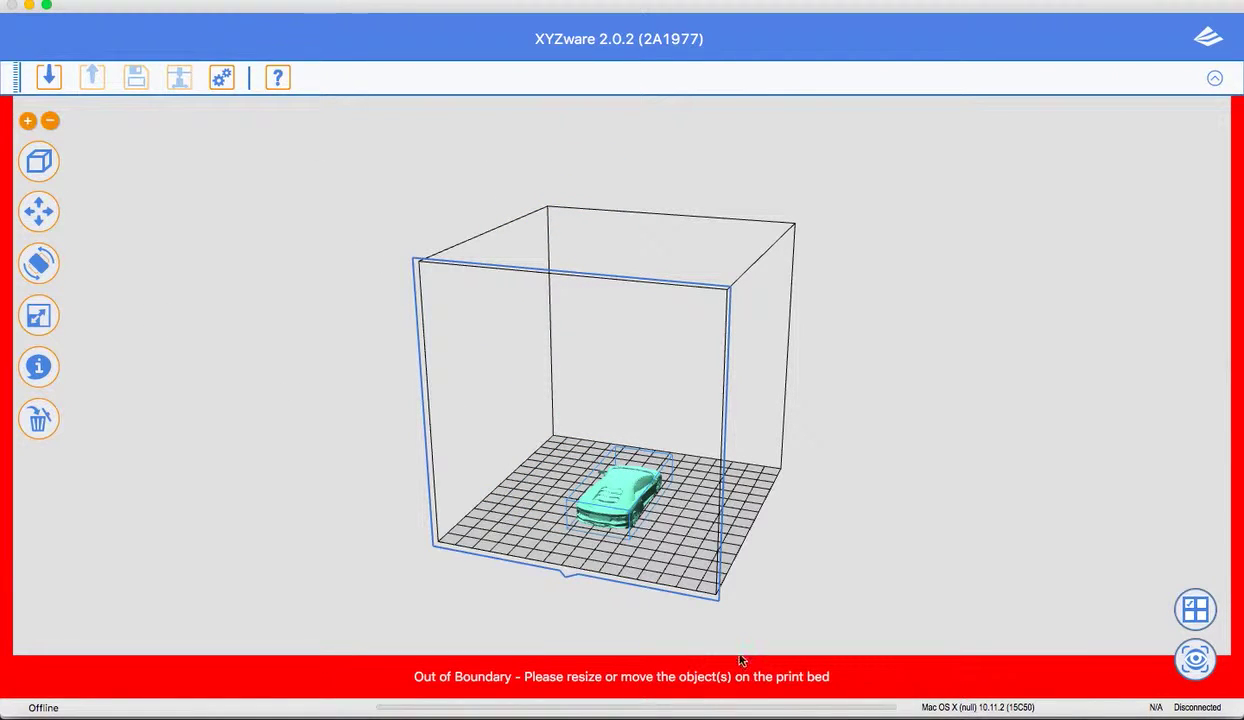
{"action": "left_click", "coordinate": [46, 210]}
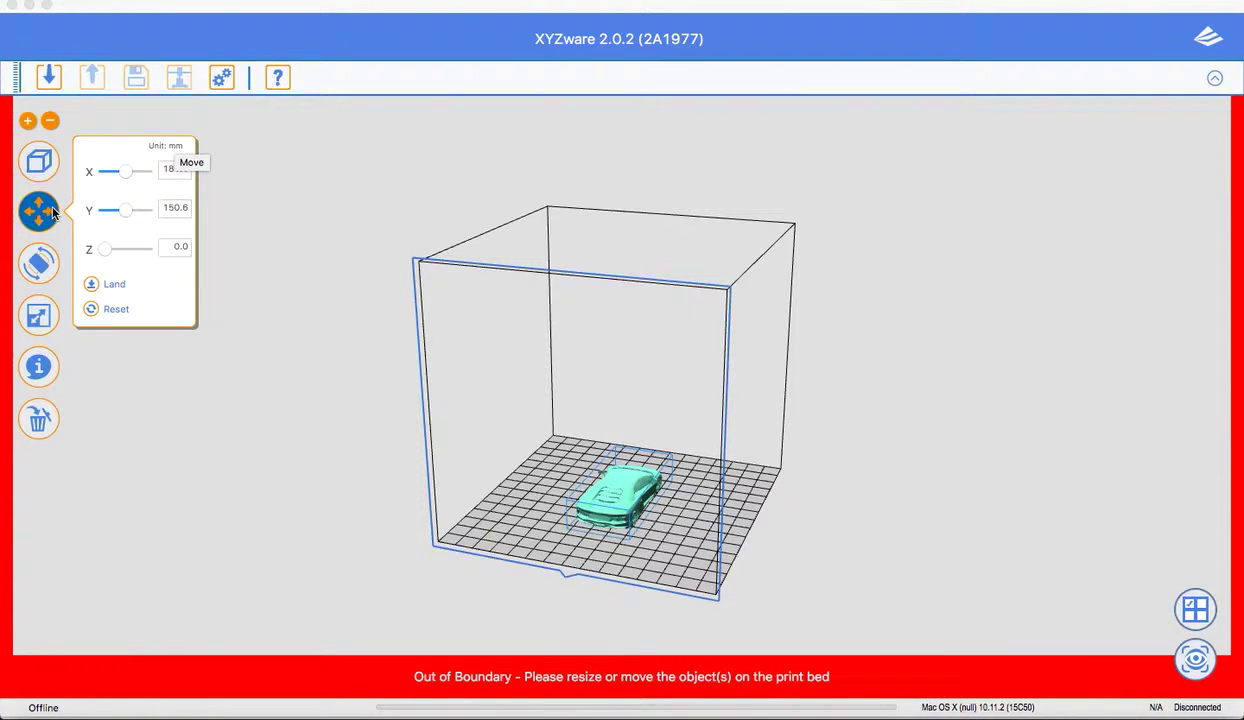
{"action": "left_click", "coordinate": [47, 220]}
{"action": "left_click", "coordinate": [47, 220]}
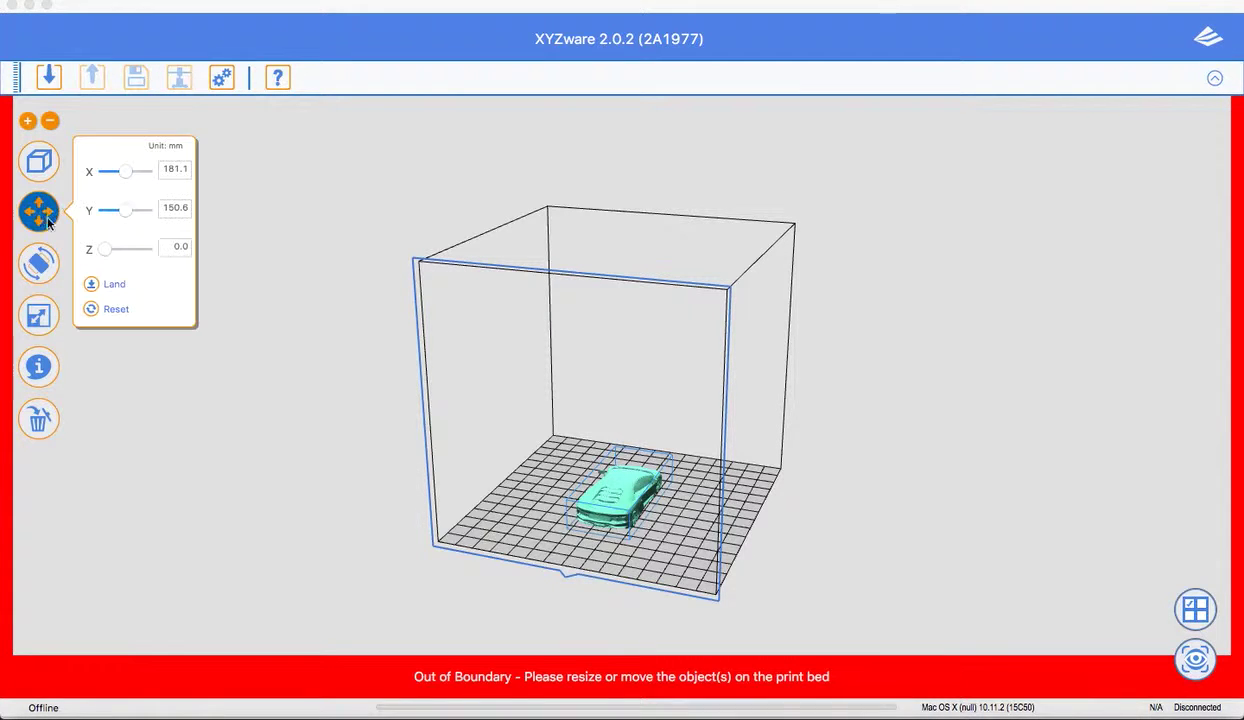
{"action": "left_click", "coordinate": [97, 286]}
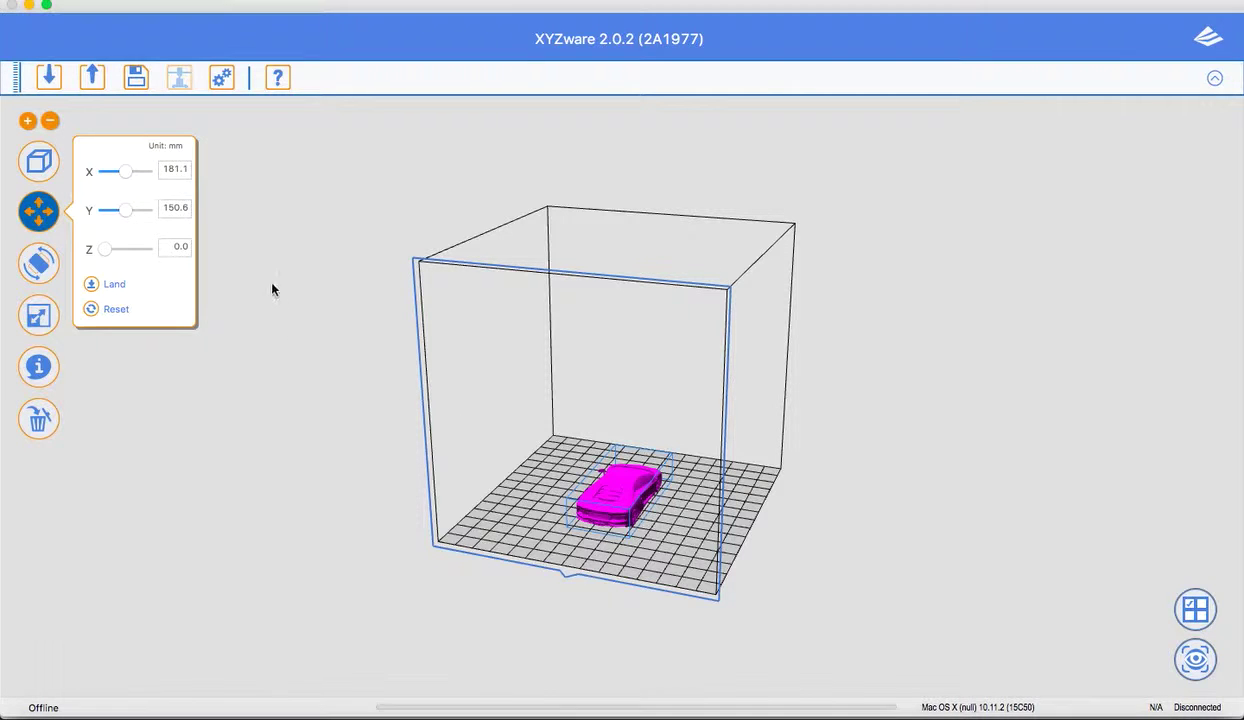
{"action": "left_click", "coordinate": [256, 210]}
{"action": "left_click", "coordinate": [38, 210]}
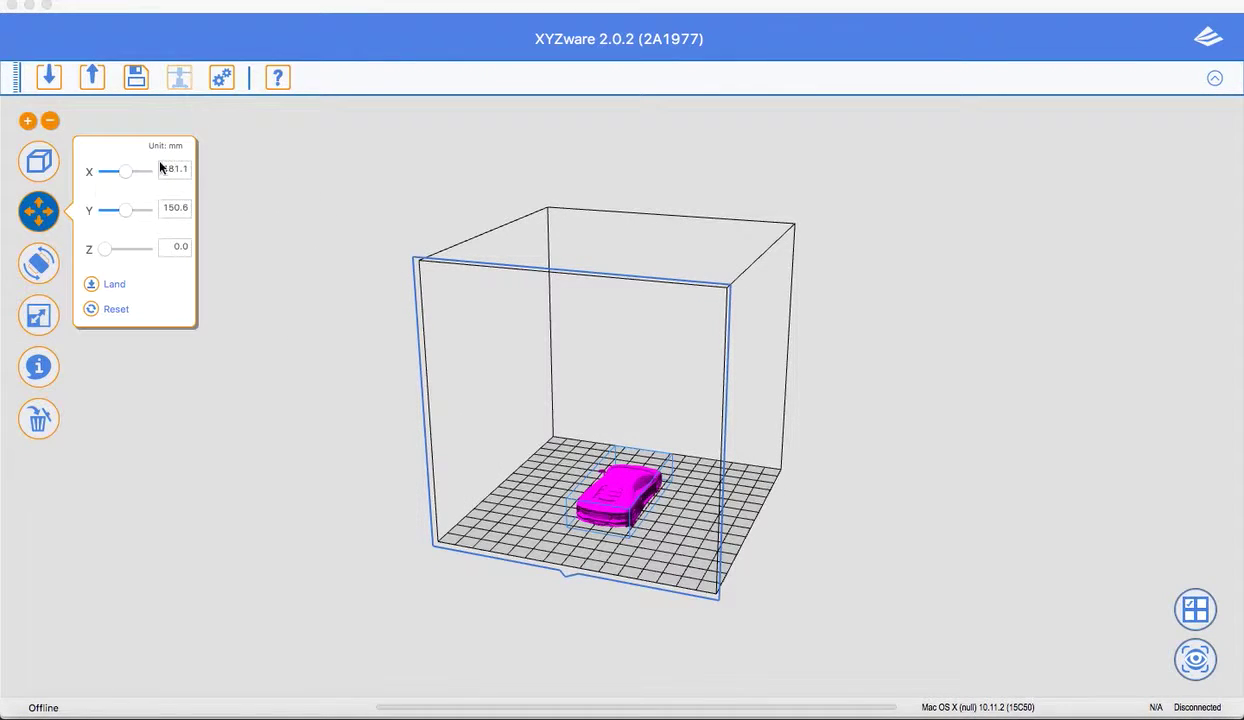
{"action": "mouse_move", "coordinate": [121, 172]}
{"action": "left_mouse_down"}
{"action": "mouse_move", "coordinate": [106, 172]}
{"action": "mouse_move", "coordinate": [119, 172]}
{"action": "left_mouse_up"}
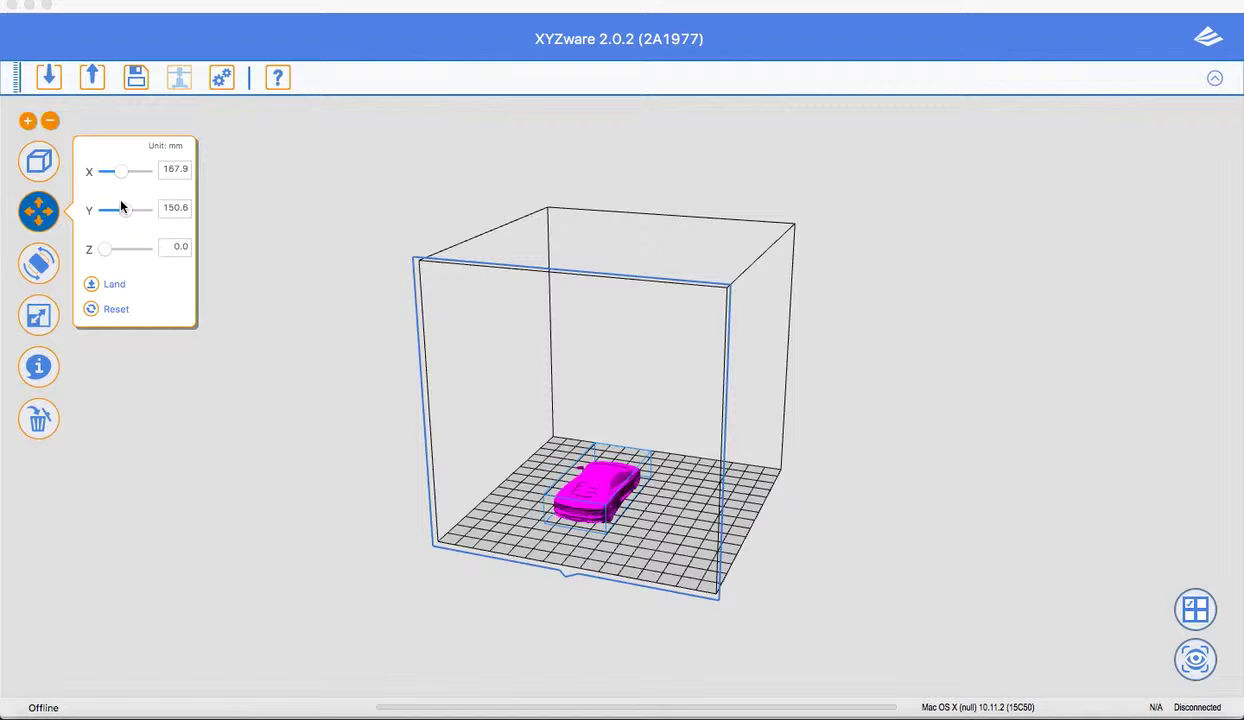
{"action": "left_click_drag", "start_coordinate": [108, 253], "coordinate": [96, 248]}
{"action": "left_click", "coordinate": [194, 286]}
{"action": "left_click_drag", "start_coordinate": [194, 286], "coordinate": [690, 200]}
Shrink the car to a small printable size with the Scale slider and reselect it
{"action": "left_click", "coordinate": [38, 316]}
{"action": "mouse_move", "coordinate": [125, 240]}
{"action": "left_mouse_down"}
{"action": "mouse_move", "coordinate": [100, 234]}
{"action": "mouse_move", "coordinate": [255, 239]}
{"action": "mouse_move", "coordinate": [142, 236]}
{"action": "left_mouse_up"}
{"action": "left_click_drag", "start_coordinate": [23, 240], "coordinate": [130, 234]}
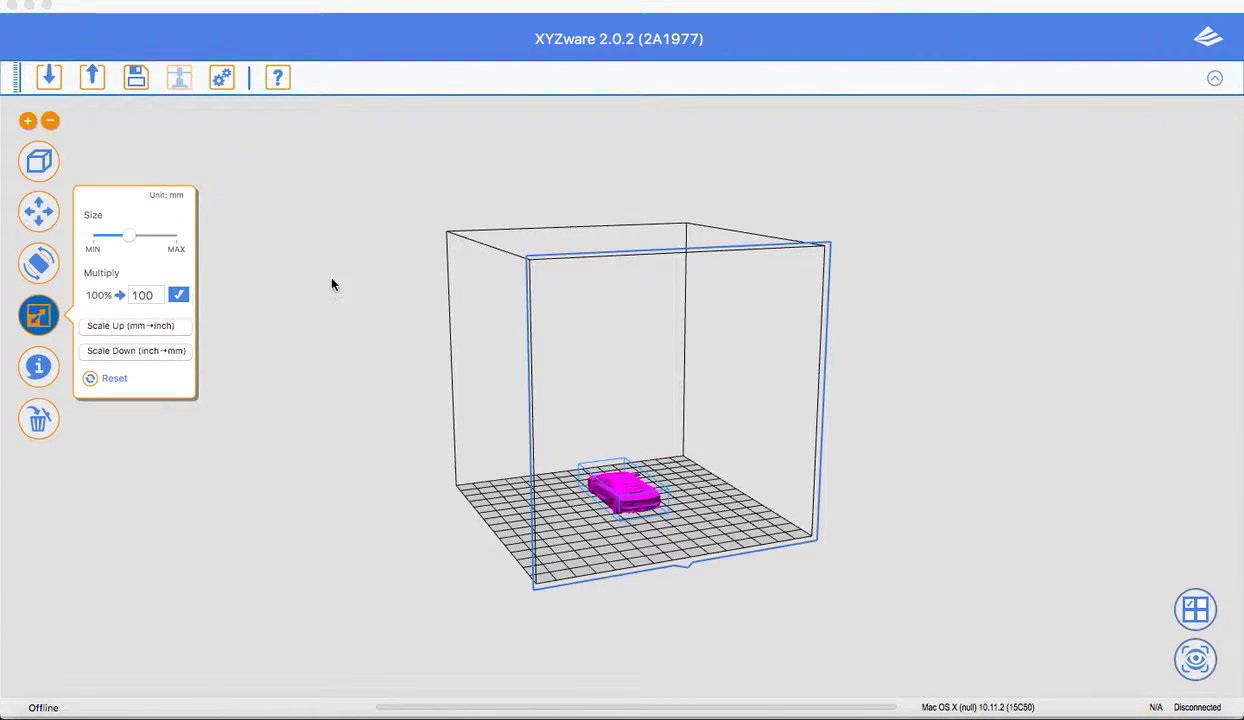
{"action": "left_click", "coordinate": [293, 275]}
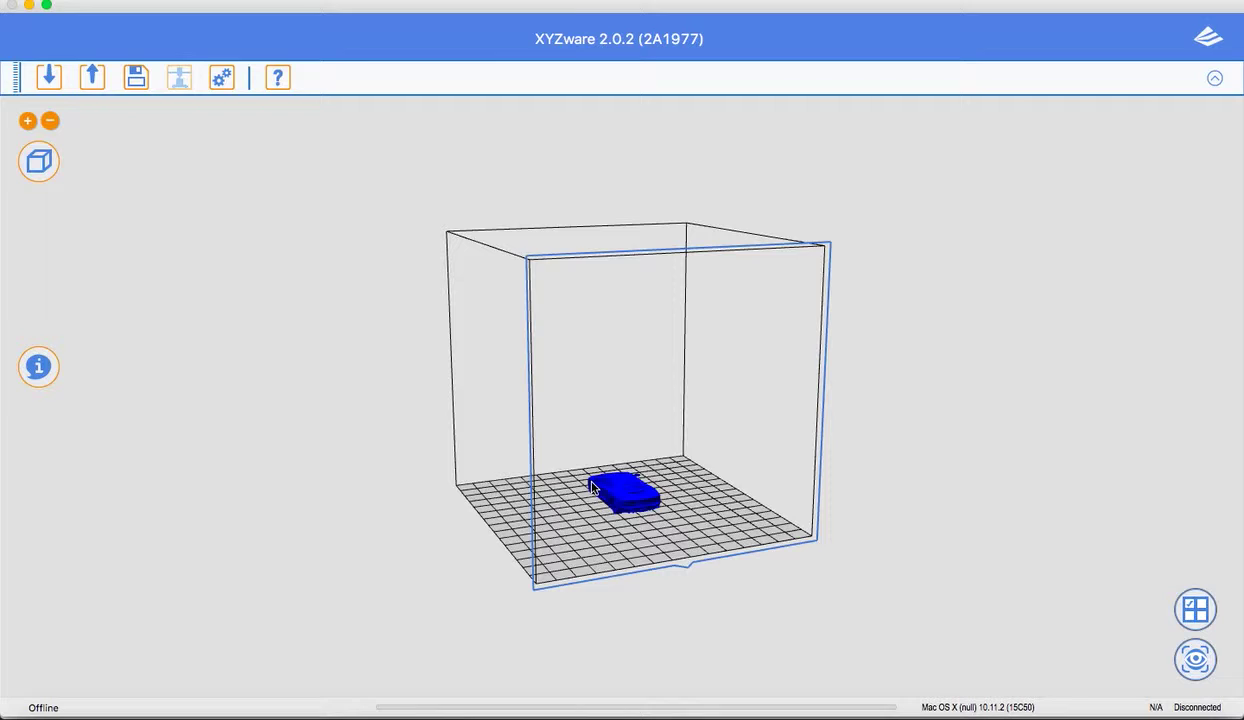
{"action": "left_click", "coordinate": [618, 503]}
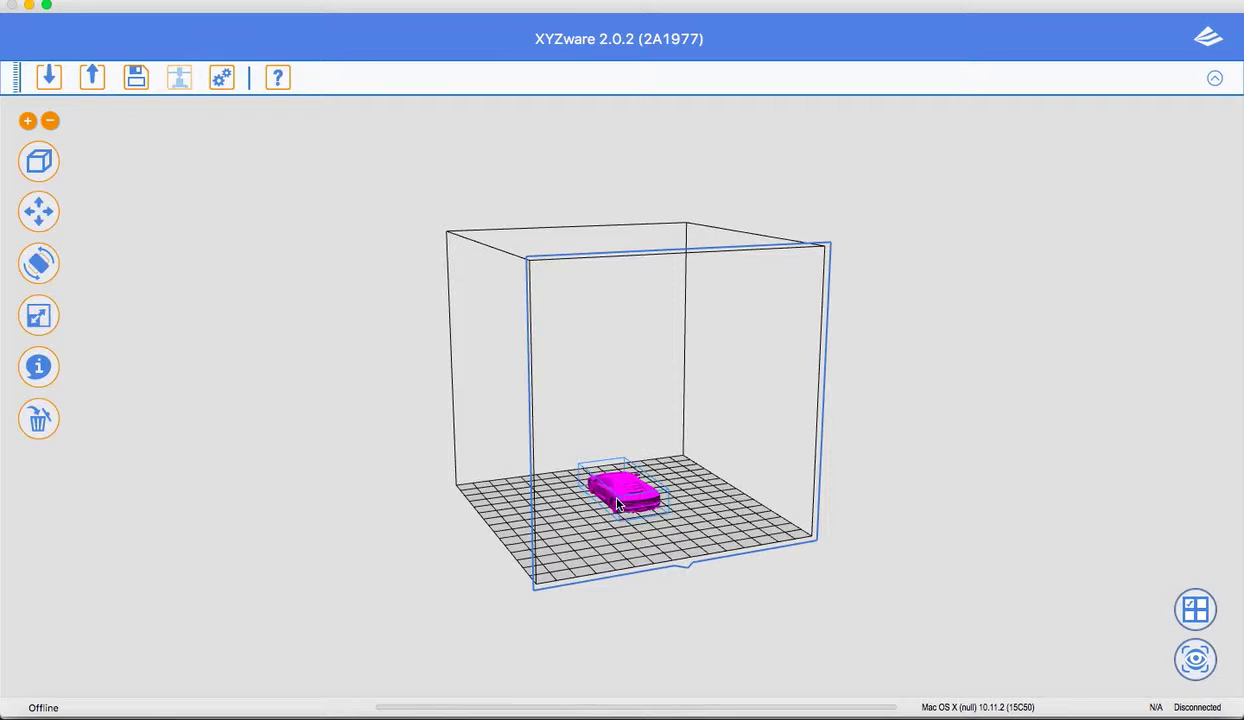
{"action": "left_click", "coordinate": [39, 264]}
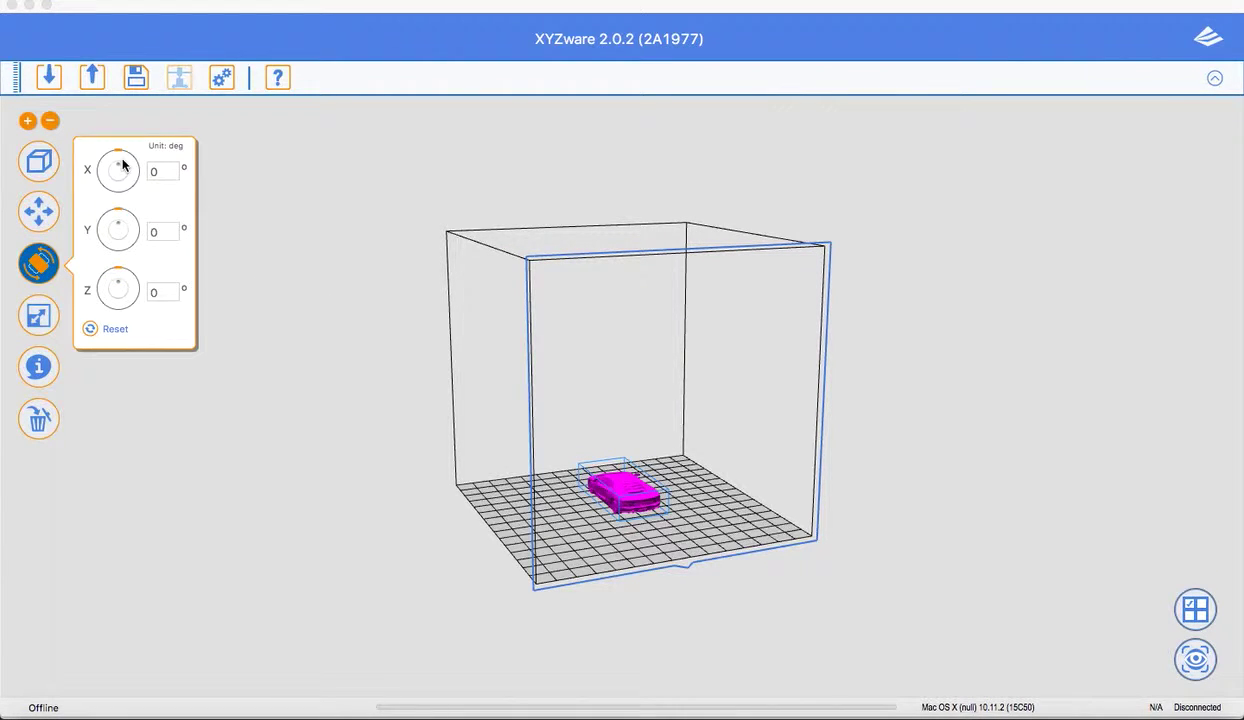
{"action": "mouse_move", "coordinate": [119, 173]}
{"action": "left_mouse_down"}
{"action": "mouse_move", "coordinate": [111, 183]}
{"action": "mouse_move", "coordinate": [114, 172]}
{"action": "mouse_move", "coordinate": [114, 183]}
{"action": "mouse_move", "coordinate": [145, 175]}
{"action": "mouse_move", "coordinate": [117, 174]}
{"action": "mouse_move", "coordinate": [117, 186]}
{"action": "mouse_move", "coordinate": [144, 161]}
{"action": "mouse_move", "coordinate": [110, 160]}
{"action": "mouse_move", "coordinate": [117, 172]}
{"action": "left_mouse_up"}
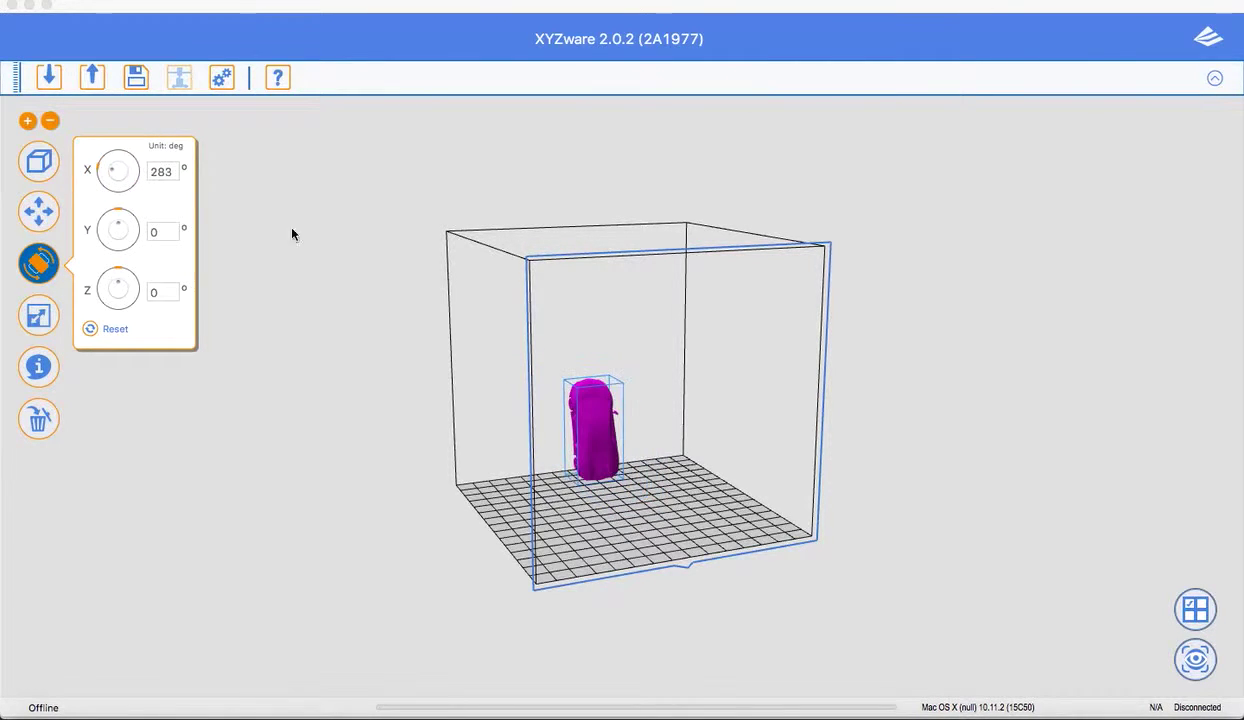
{"action": "left_click", "coordinate": [505, 333]}
{"action": "left_click_drag", "start_coordinate": [330, 410], "coordinate": [715, 473]}
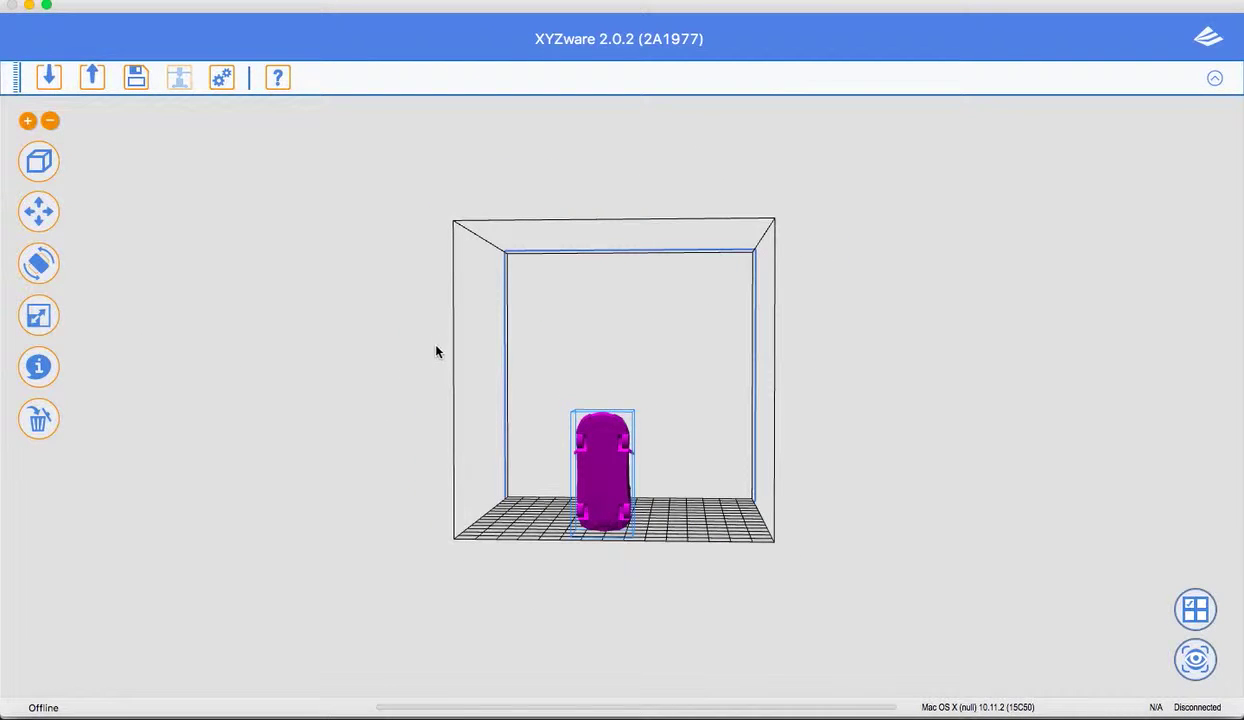
{"action": "left_click_drag", "start_coordinate": [440, 351], "coordinate": [922, 425]}
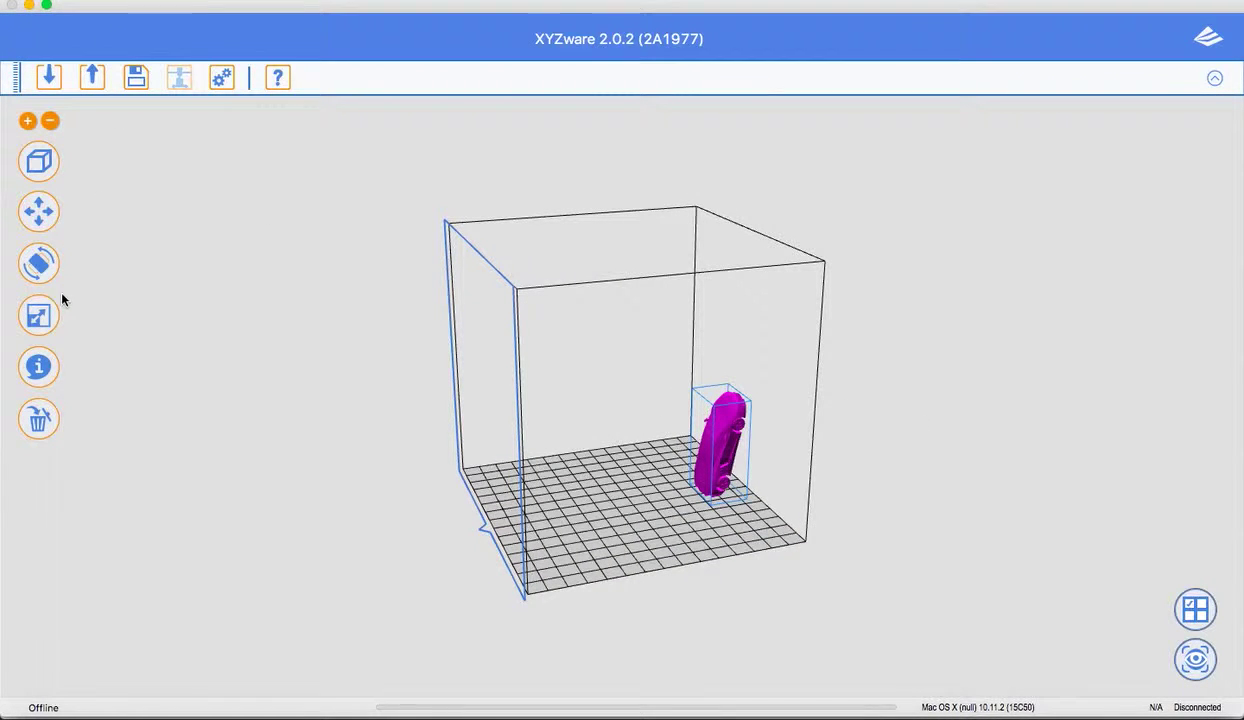
{"action": "left_click", "coordinate": [40, 262]}
{"action": "left_click", "coordinate": [106, 328]}
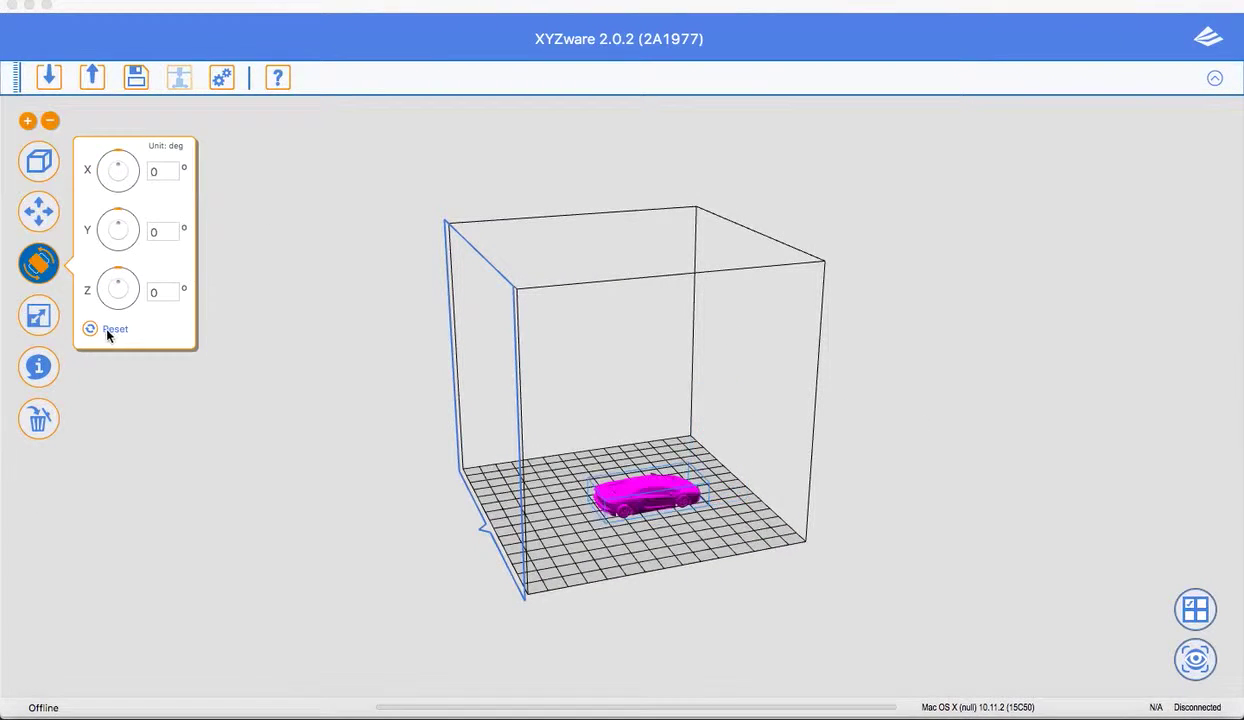
Deselect the car, then open and close the Export dialog without exporting
{"action": "left_click", "coordinate": [195, 199]}
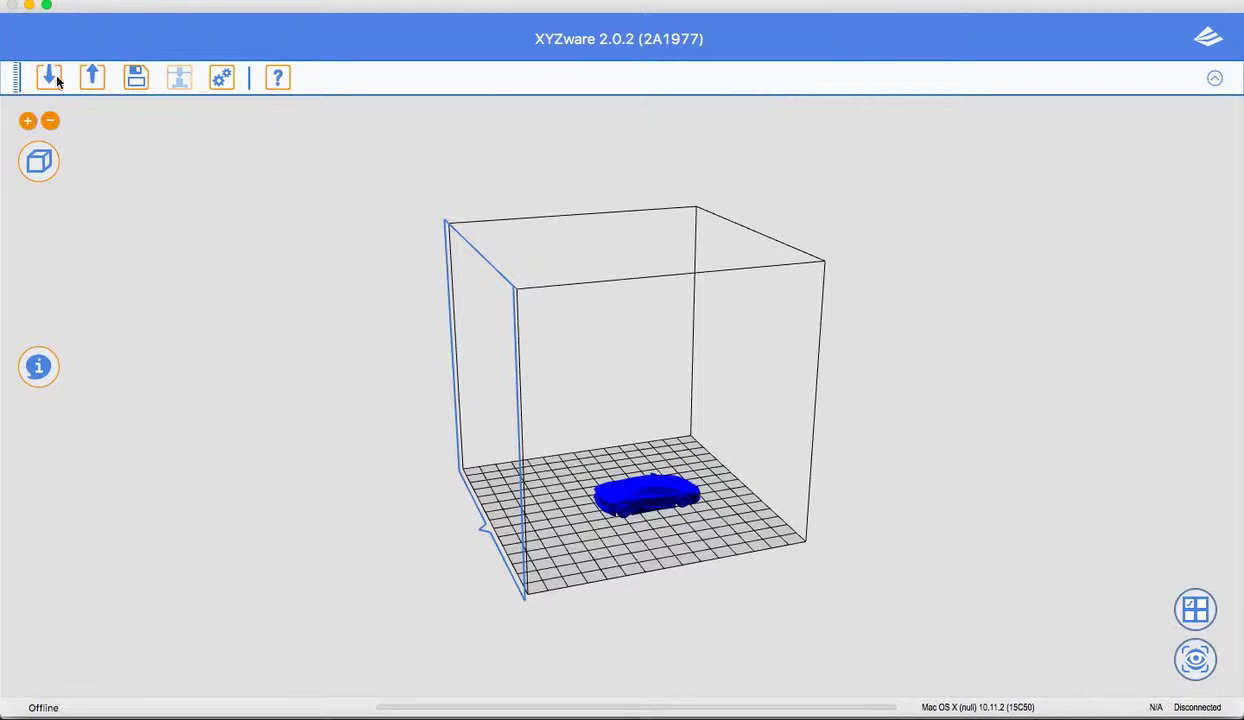
{"action": "left_click", "coordinate": [91, 78]}
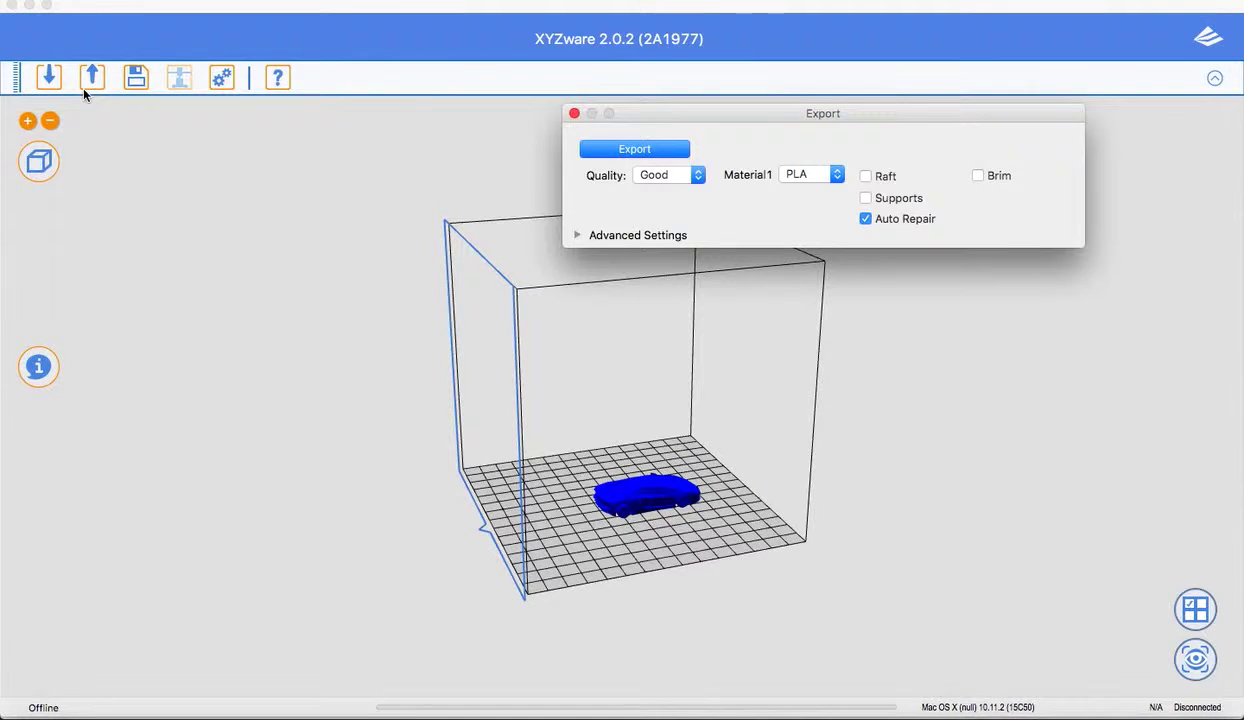
{"action": "left_click", "coordinate": [574, 114]}
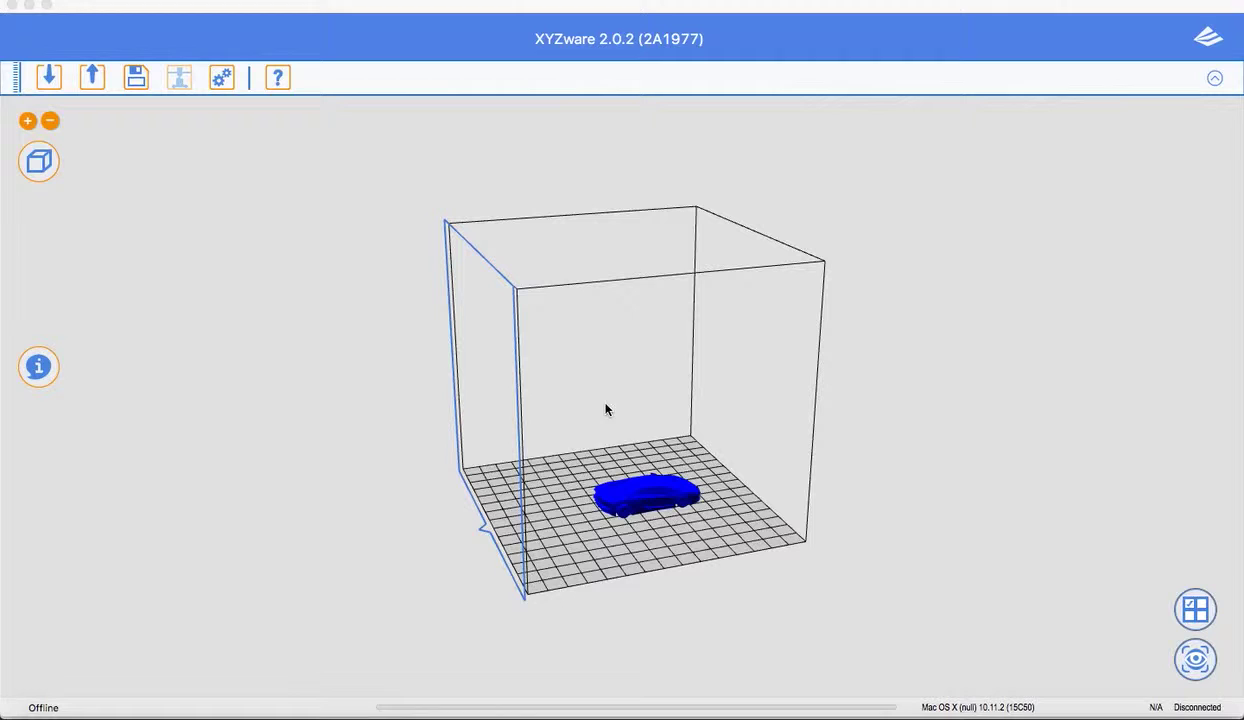
Select the car and drag its Scale Size slider toward MIN to make it tiny
{"action": "left_click", "coordinate": [628, 490]}
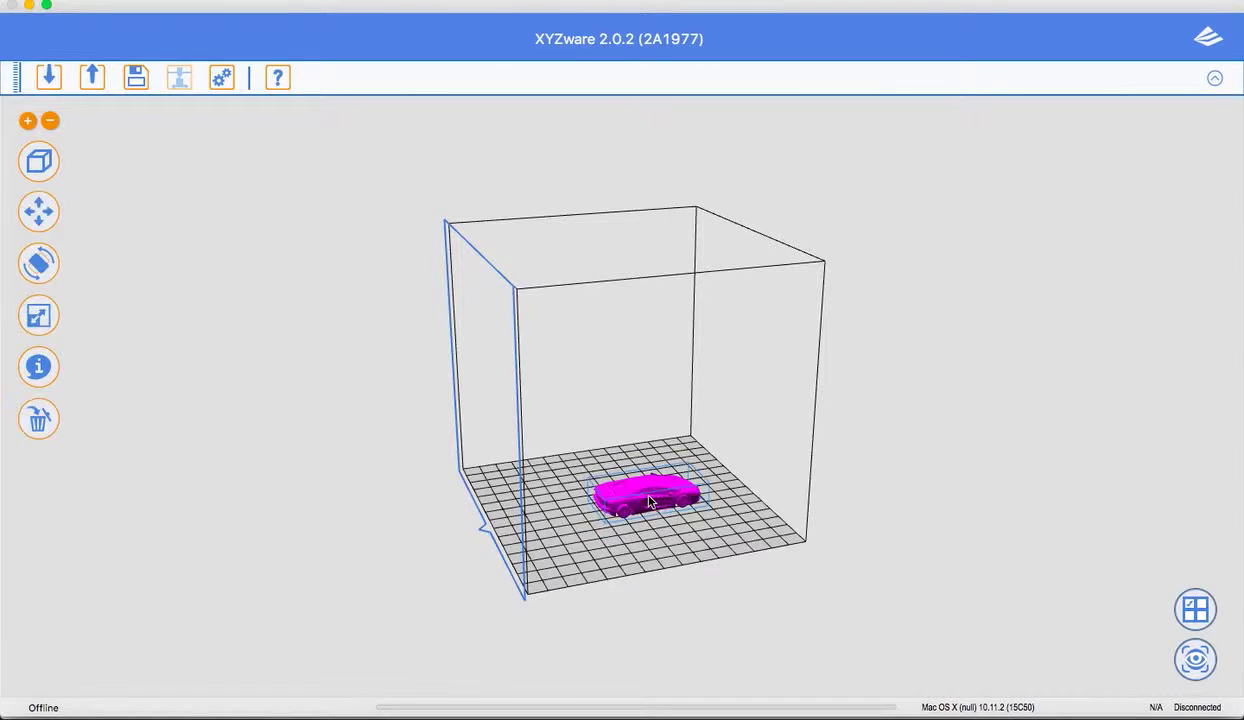
{"action": "left_click", "coordinate": [40, 316]}
{"action": "left_click_drag", "start_coordinate": [132, 234], "coordinate": [107, 238]}
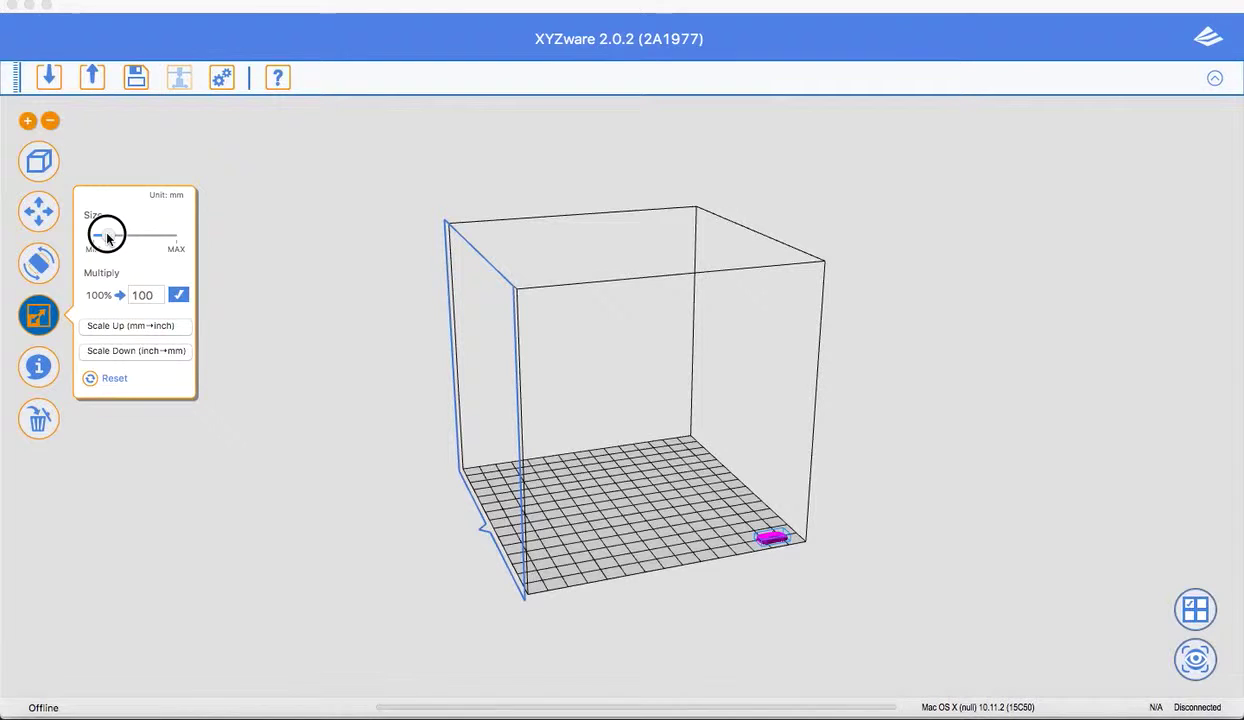
Move the car to the bed centre at X 111.2, Y 89.2
{"action": "left_click", "coordinate": [39, 210]}
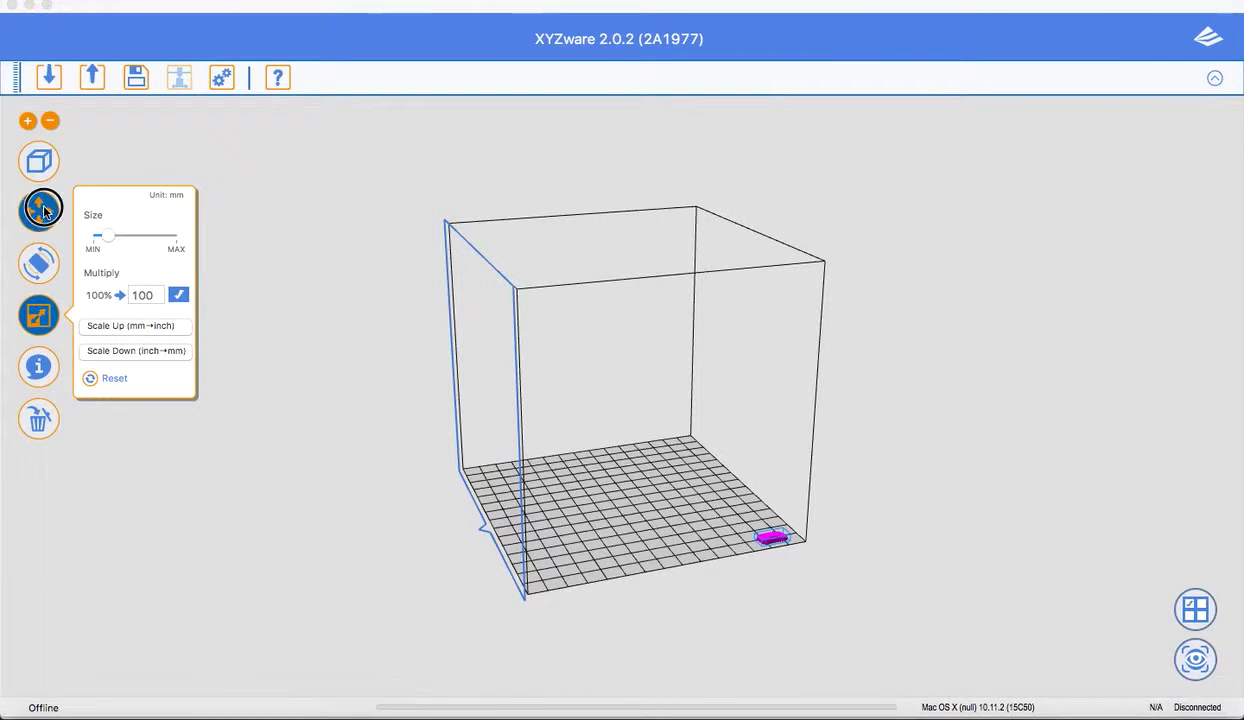
{"action": "left_click_drag", "start_coordinate": [111, 170], "coordinate": [102, 208]}
{"action": "left_click", "coordinate": [275, 270]}
Close the Export dialog, try the neighbouring toolbar icons, then reopen Export
{"action": "left_click", "coordinate": [92, 77]}
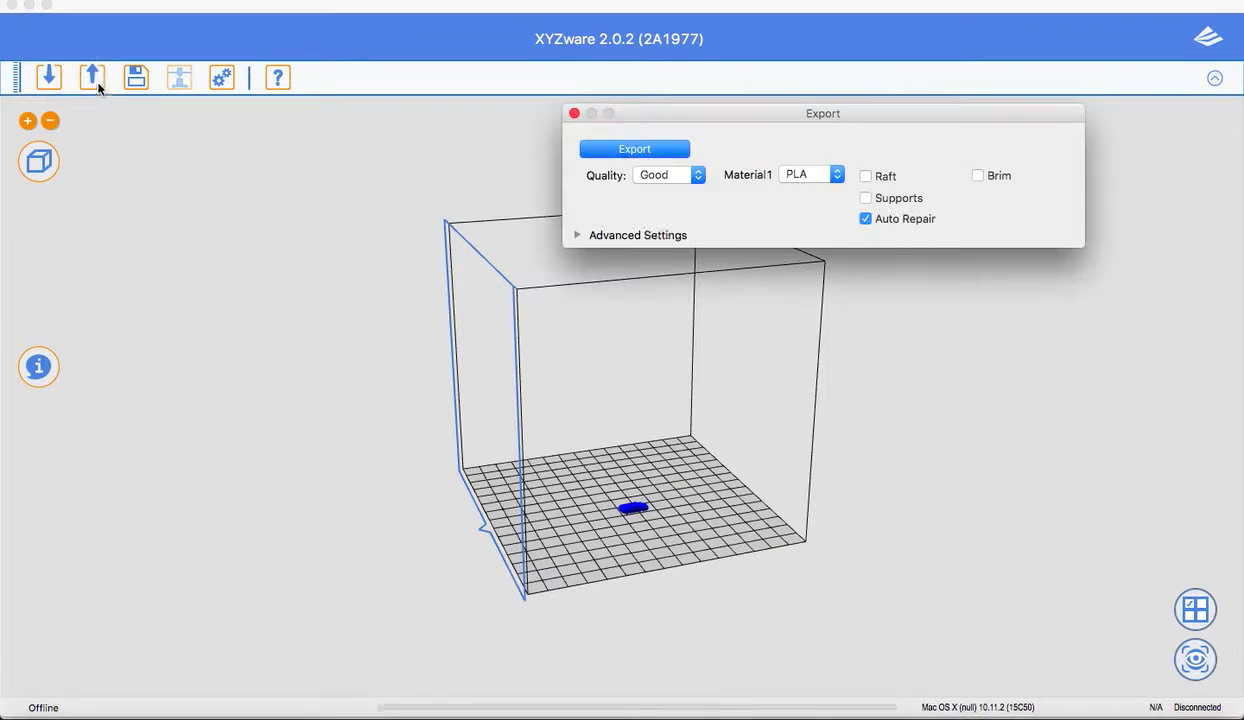
{"action": "left_click", "coordinate": [574, 113]}
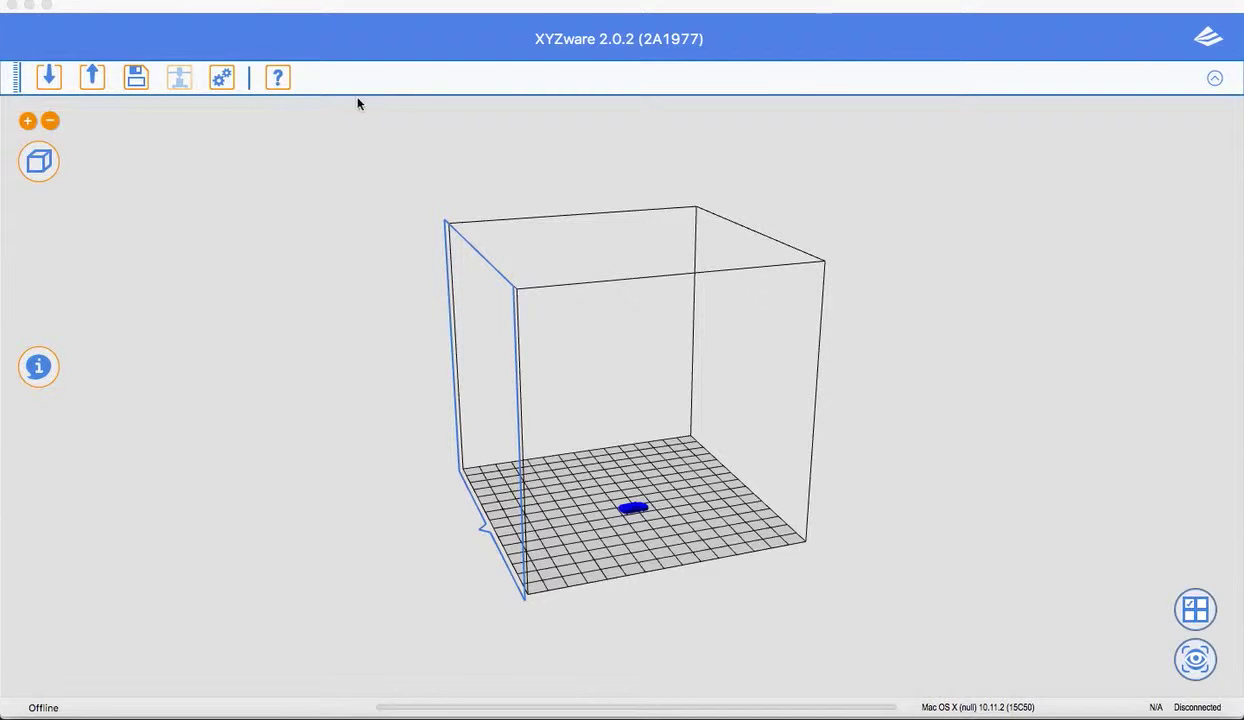
{"action": "left_click", "coordinate": [174, 77]}
{"action": "left_click", "coordinate": [176, 86]}
{"action": "left_click", "coordinate": [193, 80]}
{"action": "left_click", "coordinate": [91, 79]}
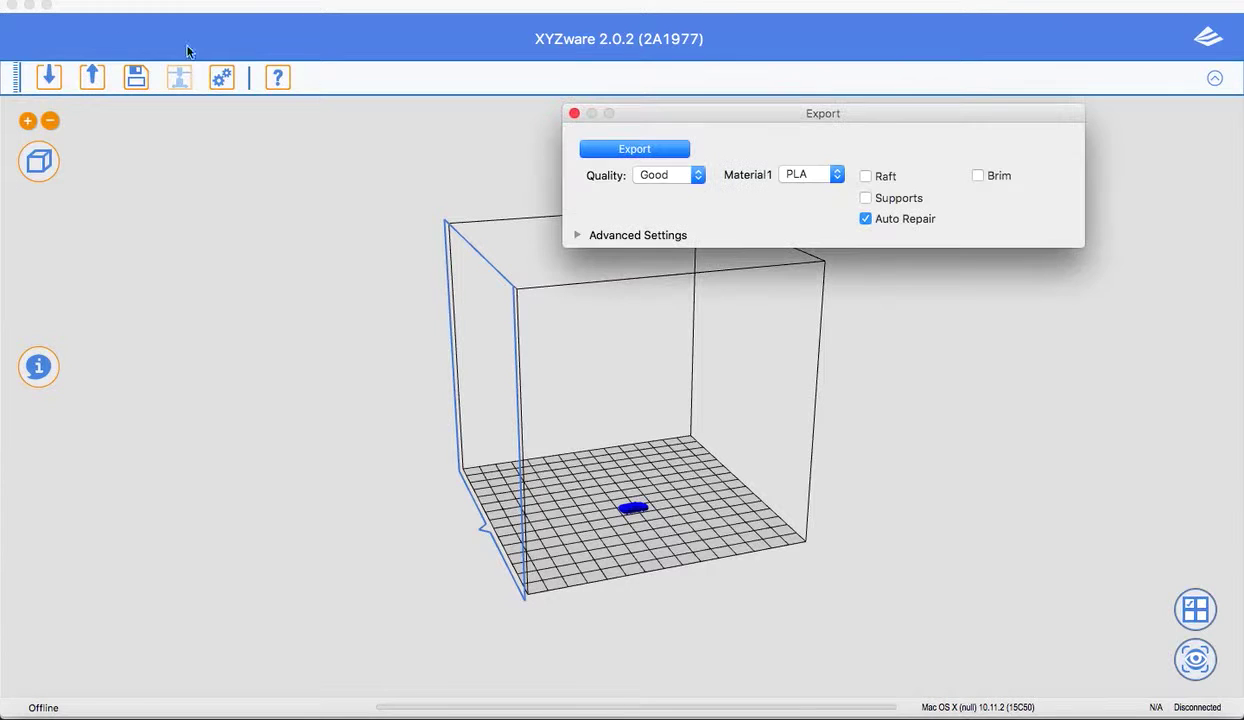
Expand Advanced Settings and try the density, layer and speed sliders, leaving speed on Fast
{"action": "left_click", "coordinate": [587, 234]}
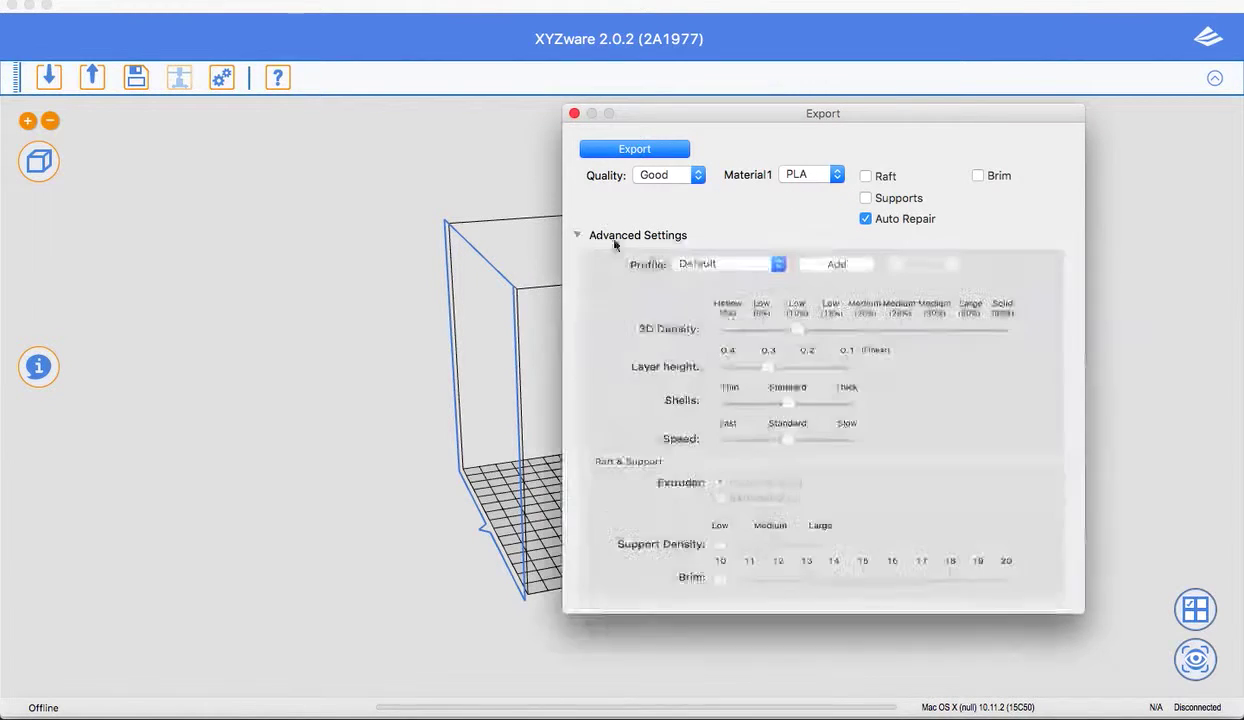
{"action": "left_click_drag", "start_coordinate": [799, 339], "coordinate": [1199, 335]}
{"action": "left_click_drag", "start_coordinate": [1005, 339], "coordinate": [448, 292]}
{"action": "mouse_move", "coordinate": [719, 422]}
{"action": "left_mouse_down"}
{"action": "mouse_move", "coordinate": [757, 463]}
{"action": "mouse_move", "coordinate": [705, 443]}
{"action": "left_mouse_up"}
{"action": "left_click", "coordinate": [770, 404]}
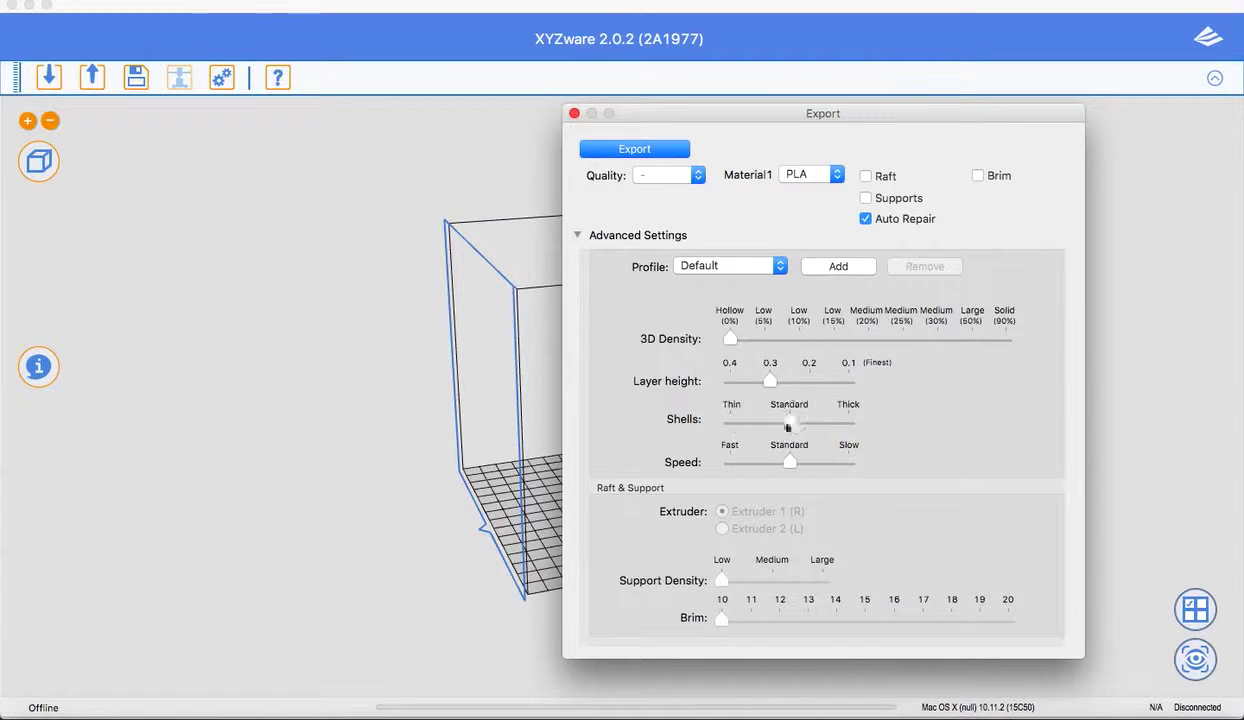
{"action": "left_click", "coordinate": [771, 471]}
{"action": "left_click_drag", "start_coordinate": [771, 471], "coordinate": [733, 466]}
{"action": "left_click", "coordinate": [730, 466]}
{"action": "left_click", "coordinate": [731, 460]}
Check the saved profile list, keep Default, and cancel a new-profile attempt
{"action": "left_click", "coordinate": [724, 263]}
{"action": "left_click", "coordinate": [700, 265]}
{"action": "left_click", "coordinate": [838, 266]}
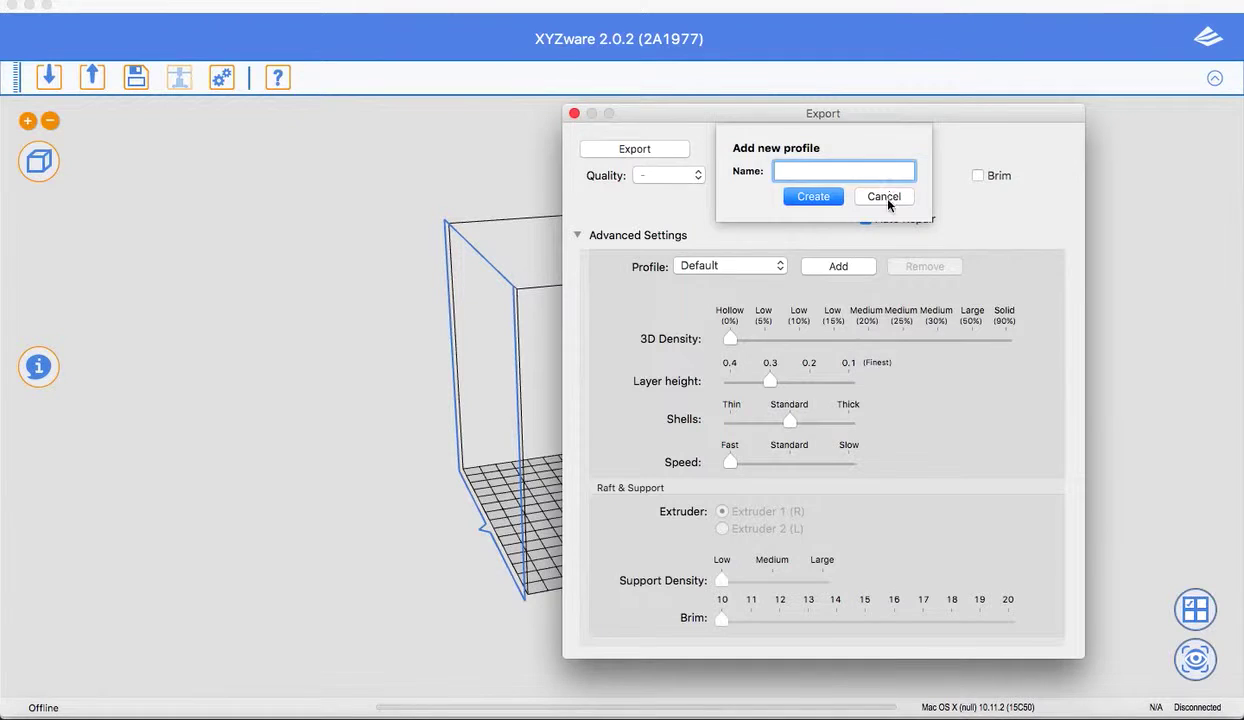
{"action": "left_click", "coordinate": [885, 198]}
Set Solid (90%) density, 0.4 layer height and Standard shells, then start adding a new profile
{"action": "left_click_drag", "start_coordinate": [730, 340], "coordinate": [1010, 342]}
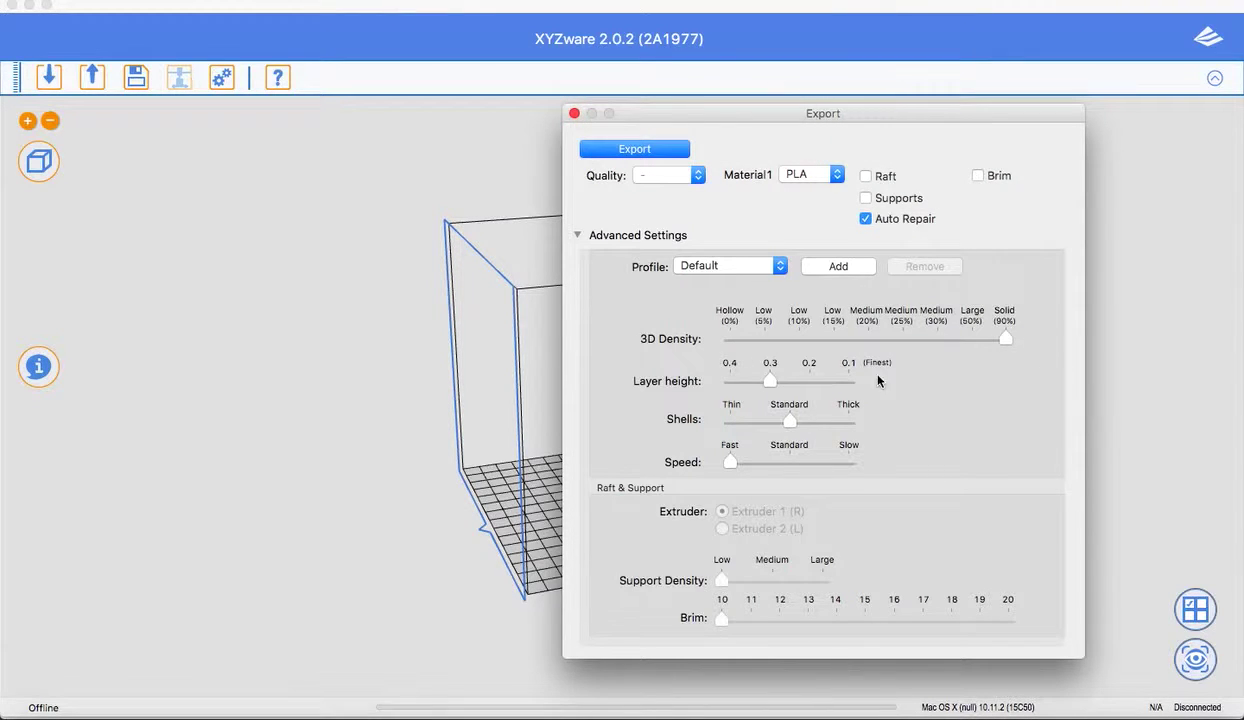
{"action": "left_click", "coordinate": [758, 379]}
{"action": "left_click_drag", "start_coordinate": [760, 380], "coordinate": [730, 381]}
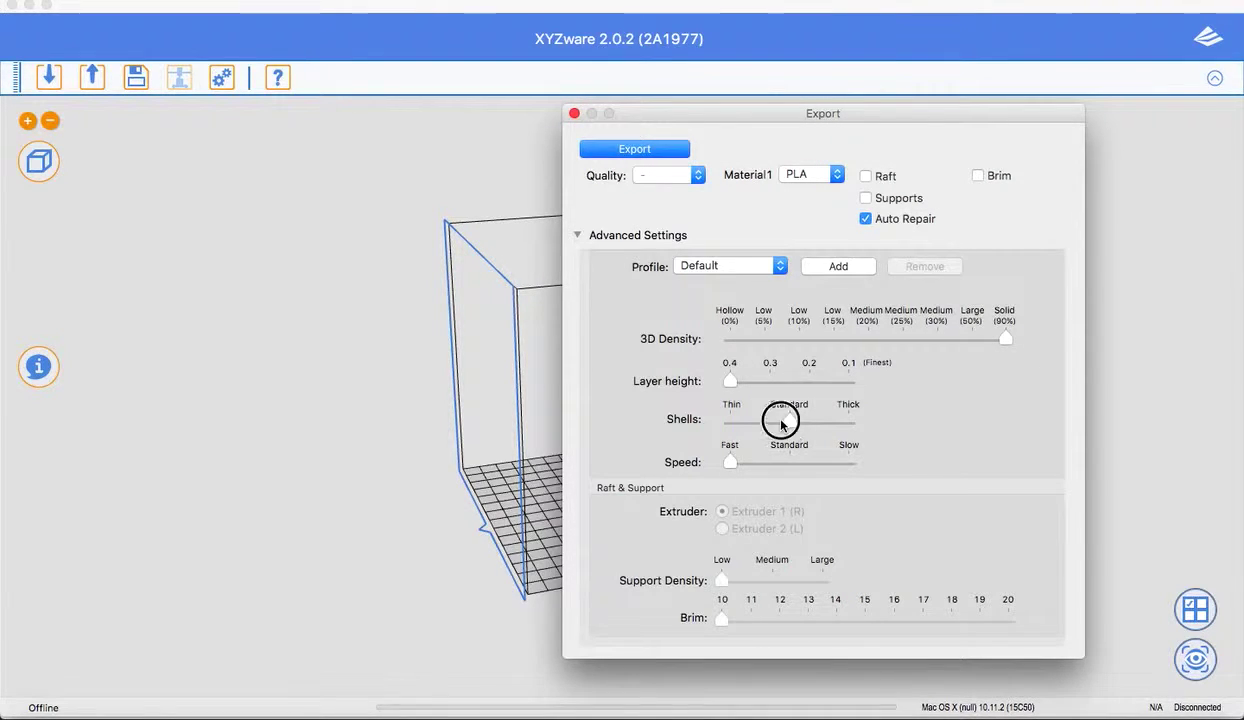
{"action": "left_click_drag", "start_coordinate": [782, 424], "coordinate": [866, 417]}
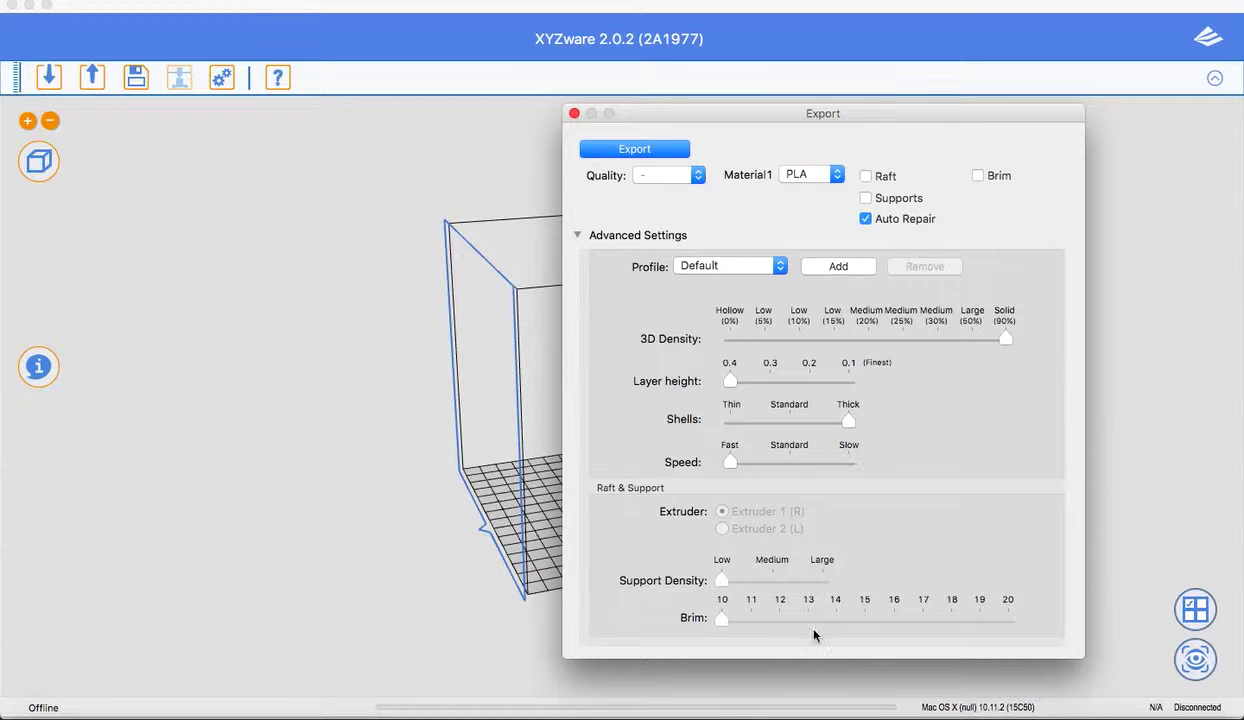
{"action": "left_click_drag", "start_coordinate": [721, 580], "coordinate": [858, 590]}
{"action": "left_click_drag", "start_coordinate": [847, 420], "coordinate": [789, 420]}
{"action": "mouse_move", "coordinate": [731, 382]}
{"action": "left_mouse_down"}
{"action": "mouse_move", "coordinate": [805, 380]}
{"action": "mouse_move", "coordinate": [731, 381]}
{"action": "left_mouse_up"}
{"action": "left_click", "coordinate": [835, 268]}
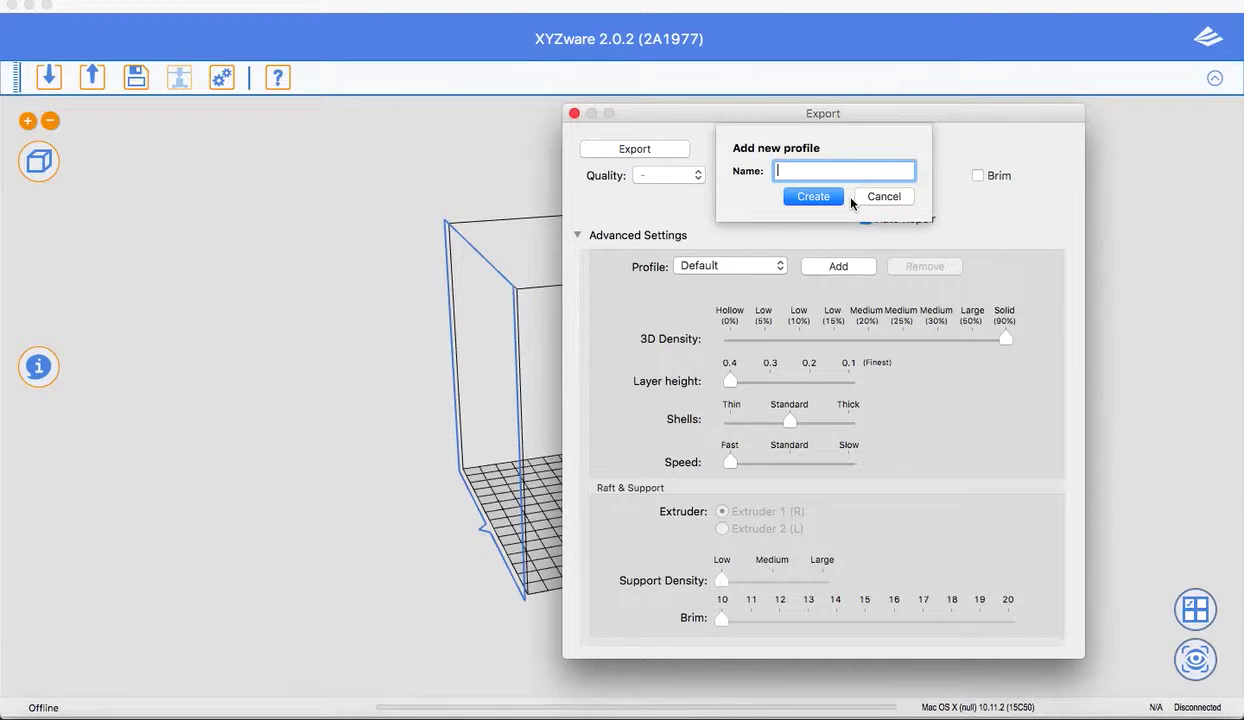
{"action": "type", "text": "("}
Create the 90%Infill profile, switch to Regular5%, and try raising the 3D Density slider
{"action": "left_click", "coordinate": [814, 197]}
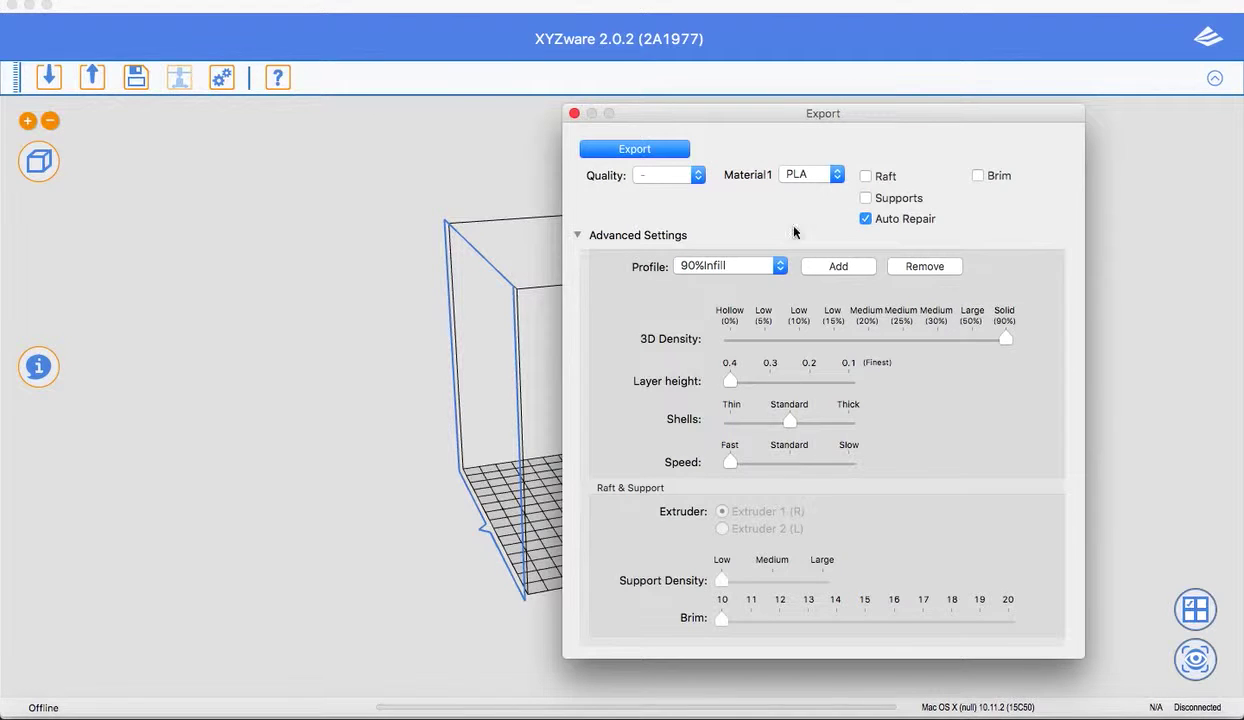
{"action": "left_click", "coordinate": [724, 265]}
{"action": "left_click", "coordinate": [718, 241]}
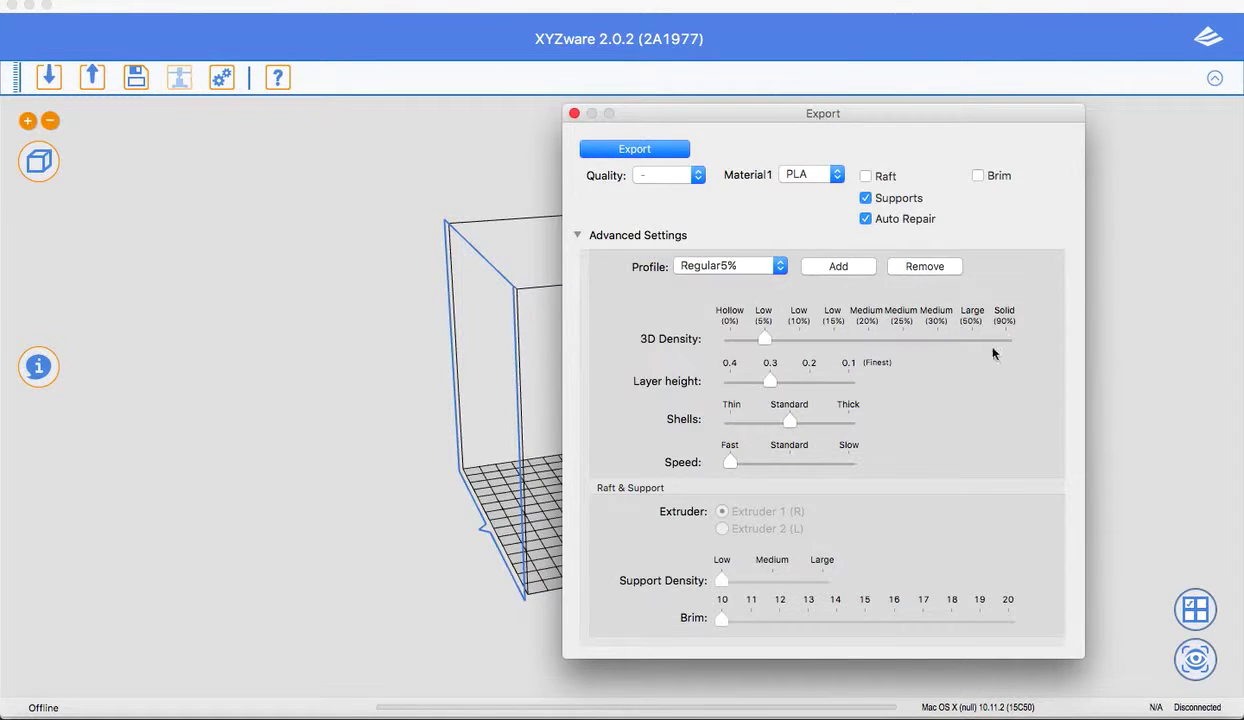
{"action": "left_click_drag", "start_coordinate": [772, 343], "coordinate": [809, 381]}
{"action": "mouse_move", "coordinate": [758, 343]}
{"action": "left_mouse_down"}
{"action": "mouse_move", "coordinate": [1007, 339]}
{"action": "mouse_move", "coordinate": [686, 339]}
{"action": "mouse_move", "coordinate": [750, 338]}
{"action": "left_mouse_up"}
Uncheck Supports, set 0.3 layer height and Fast speed, and drag the Export dialog aside
{"action": "left_click", "coordinate": [876, 199]}
{"action": "mouse_move", "coordinate": [812, 380]}
{"action": "left_mouse_down"}
{"action": "mouse_move", "coordinate": [784, 387]}
{"action": "mouse_move", "coordinate": [847, 383]}
{"action": "mouse_move", "coordinate": [809, 382]}
{"action": "left_mouse_up"}
{"action": "left_click_drag", "start_coordinate": [791, 468], "coordinate": [675, 455]}
{"action": "left_click_drag", "start_coordinate": [633, 118], "coordinate": [981, 69]}
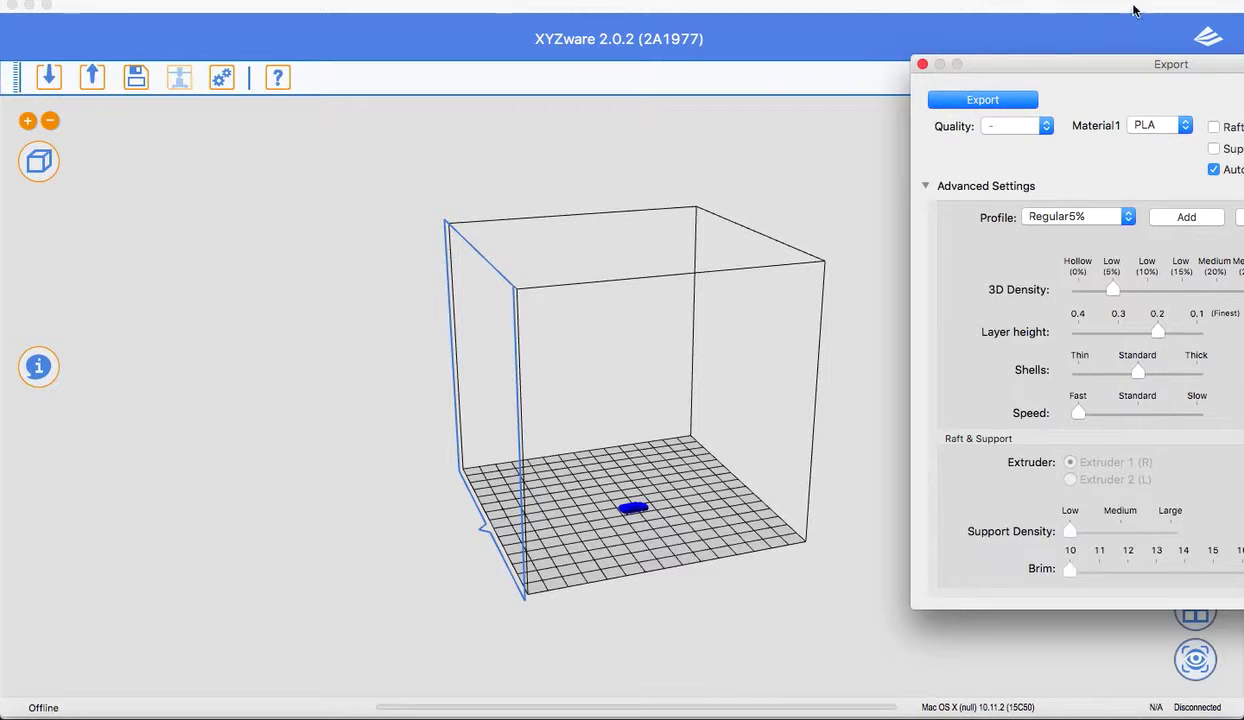
Bring the Export dialog back and export to slice the lamborghini into a 3w file
{"action": "left_click_drag", "start_coordinate": [1104, 66], "coordinate": [546, 32]}
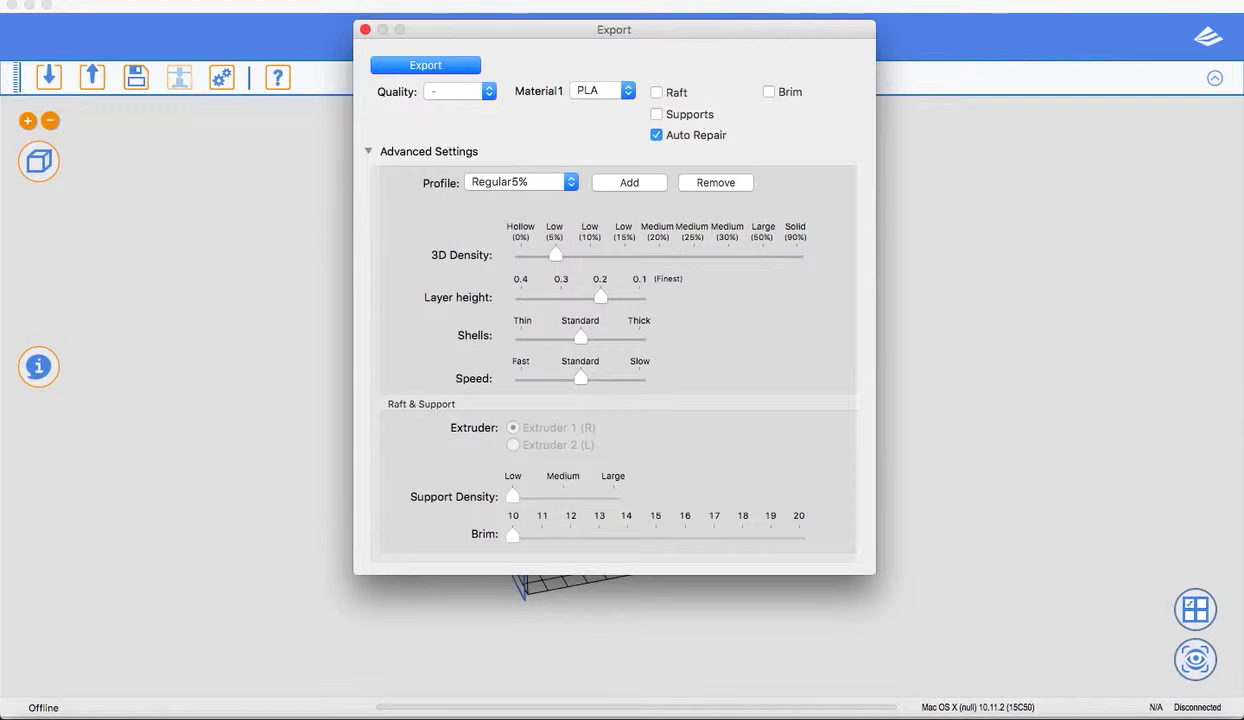
{"action": "left_click", "coordinate": [452, 66]}
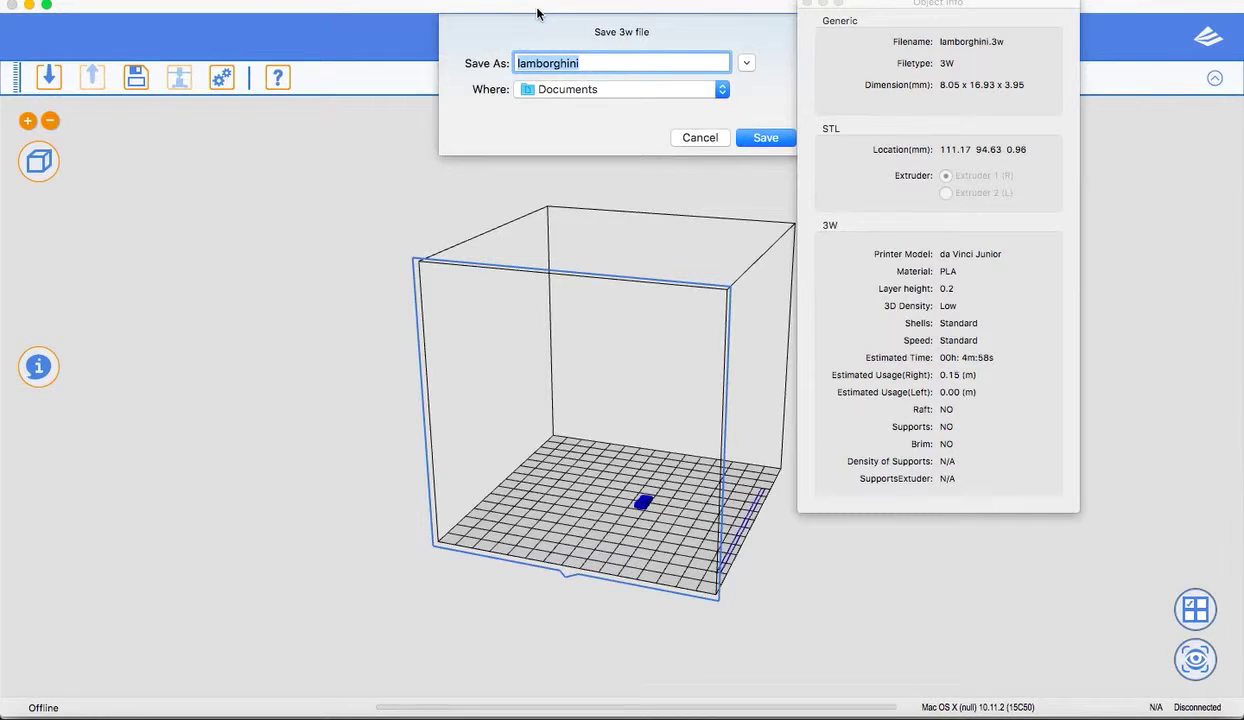
Browse the save-location list for lamborghini.3w, trying Remote Disc
{"action": "left_click", "coordinate": [632, 86]}
{"action": "left_click", "coordinate": [605, 61]}
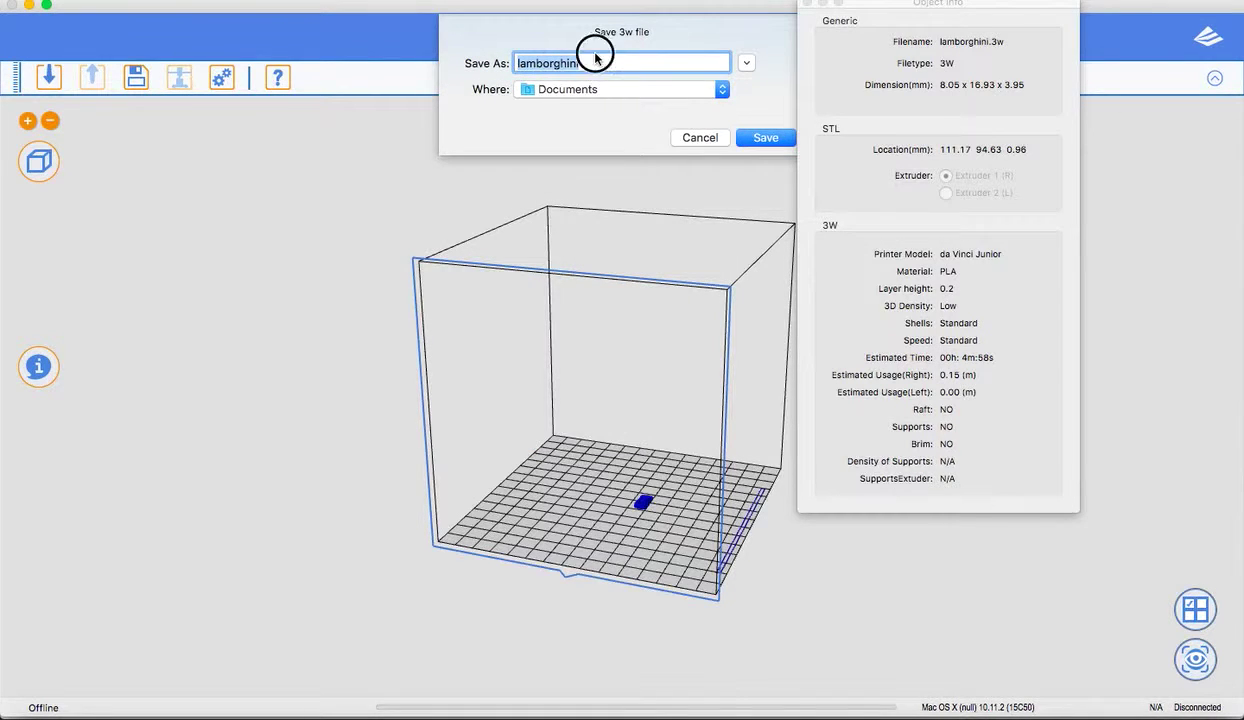
{"action": "left_click", "coordinate": [614, 62]}
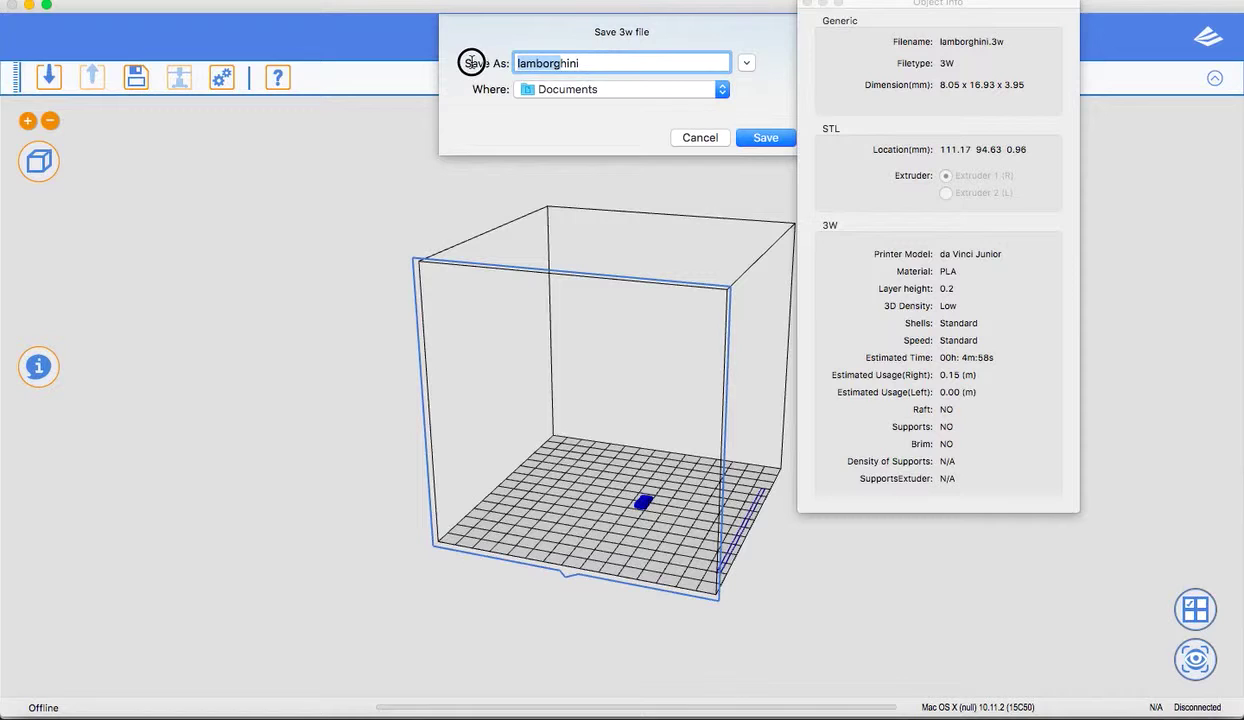
{"action": "left_click", "coordinate": [557, 89]}
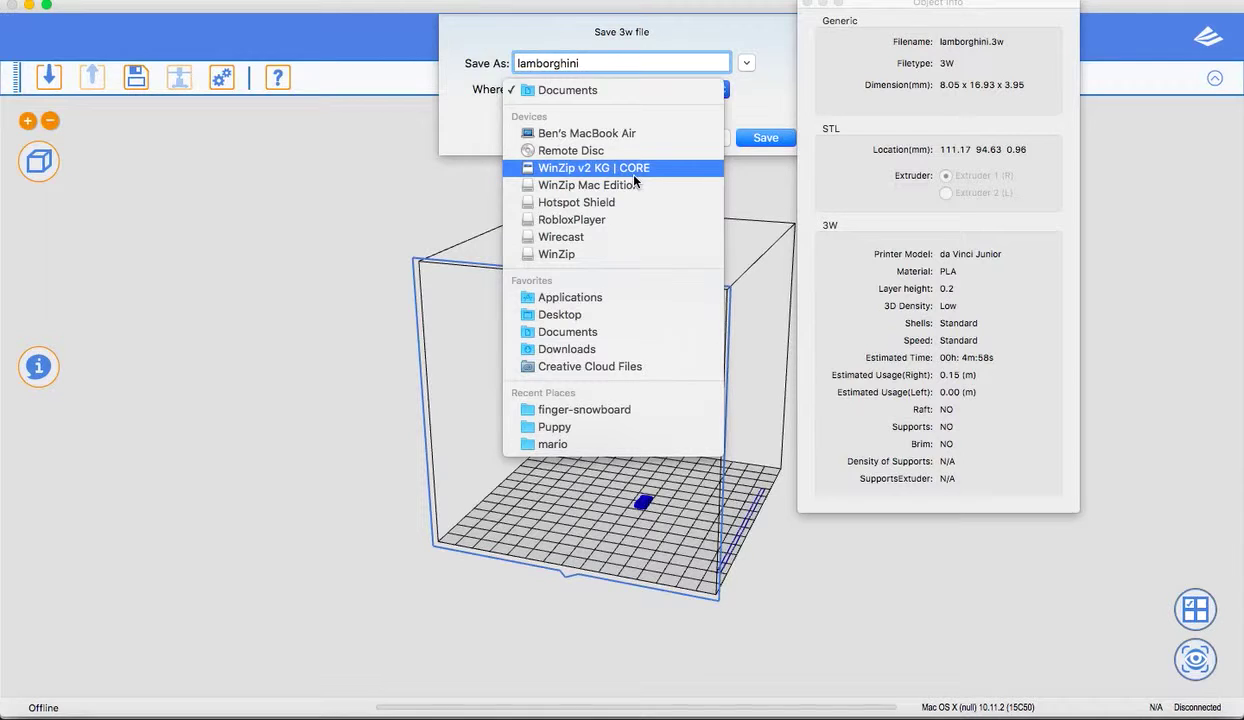
{"action": "scroll", "coordinate": [610, 152], "scroll_direction": "down", "scroll_amount": 1}
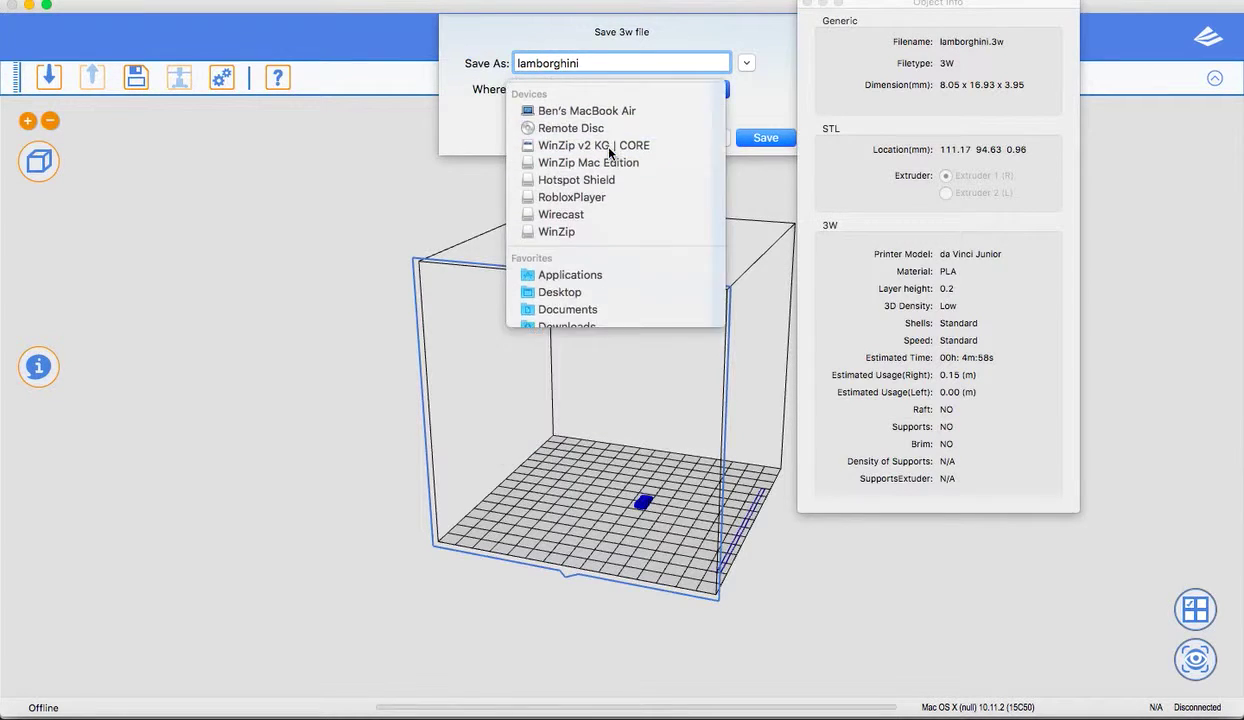
{"action": "left_click", "coordinate": [591, 129]}
{"action": "left_click", "coordinate": [615, 89]}
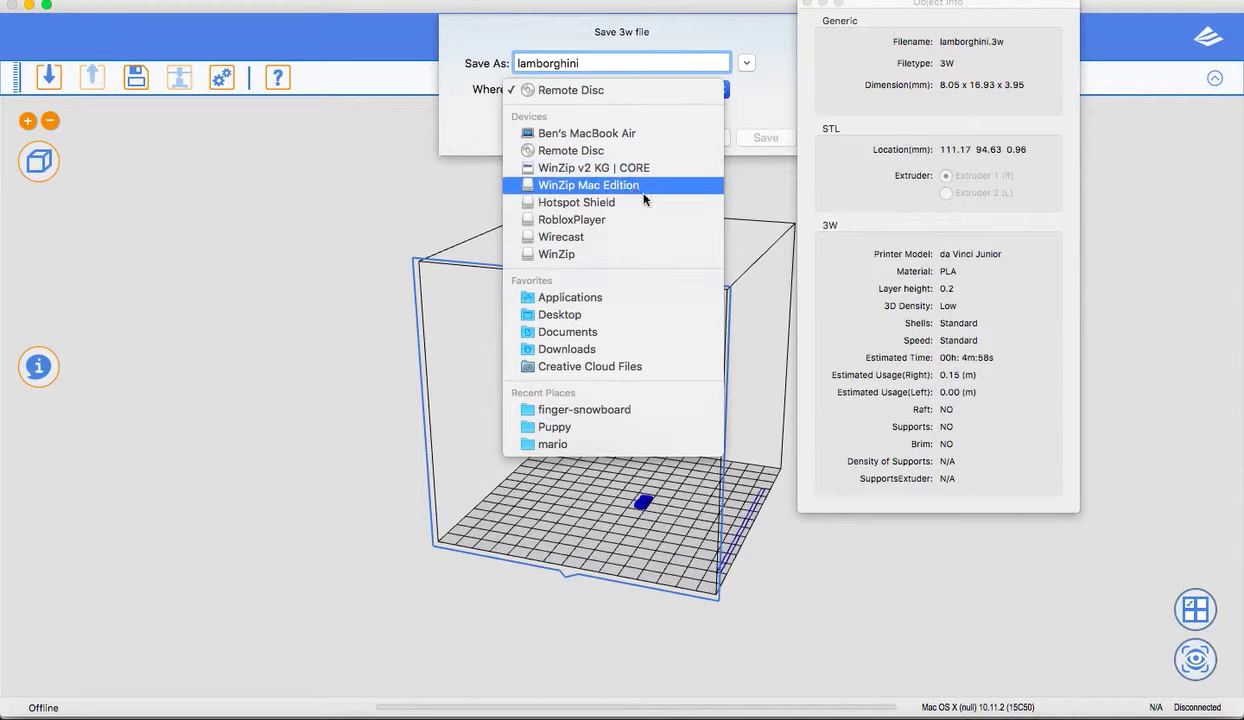
{"action": "left_click", "coordinate": [616, 280]}
Choose RobloxPlayer as the location, save lamborghini.3w, and close the Object Info window
{"action": "left_click", "coordinate": [616, 91]}
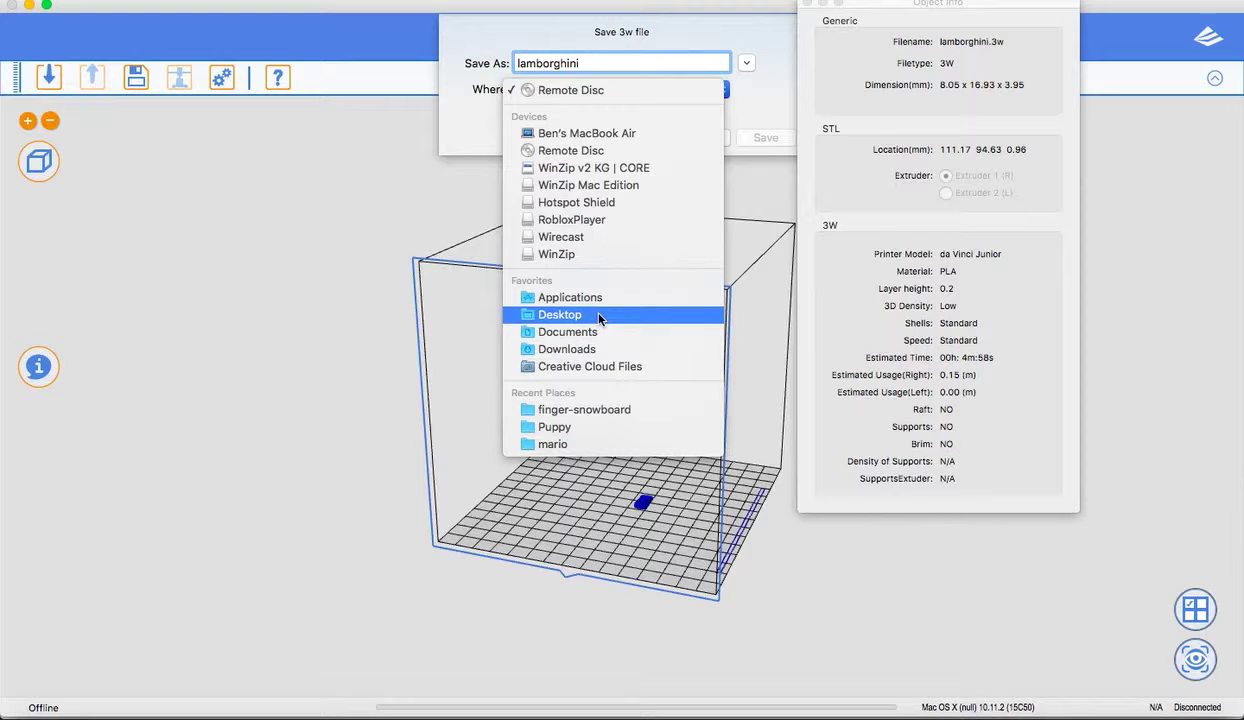
{"action": "left_click", "coordinate": [624, 255]}
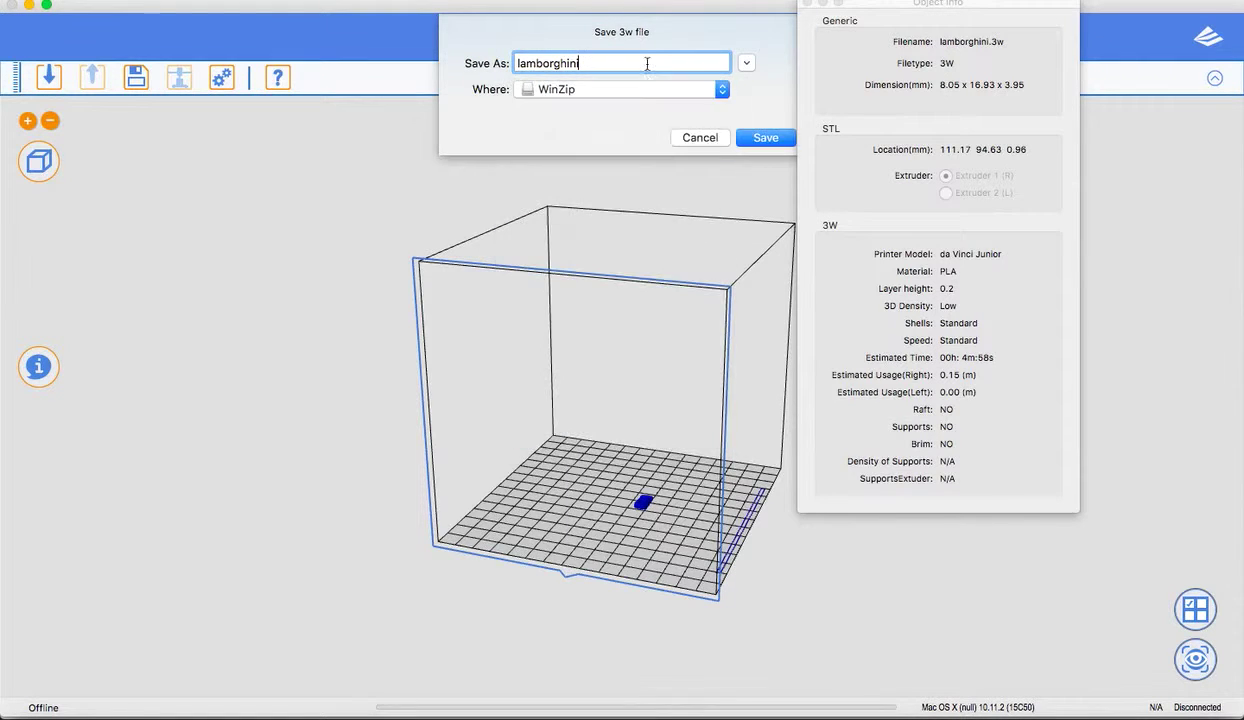
{"action": "left_click", "coordinate": [639, 96]}
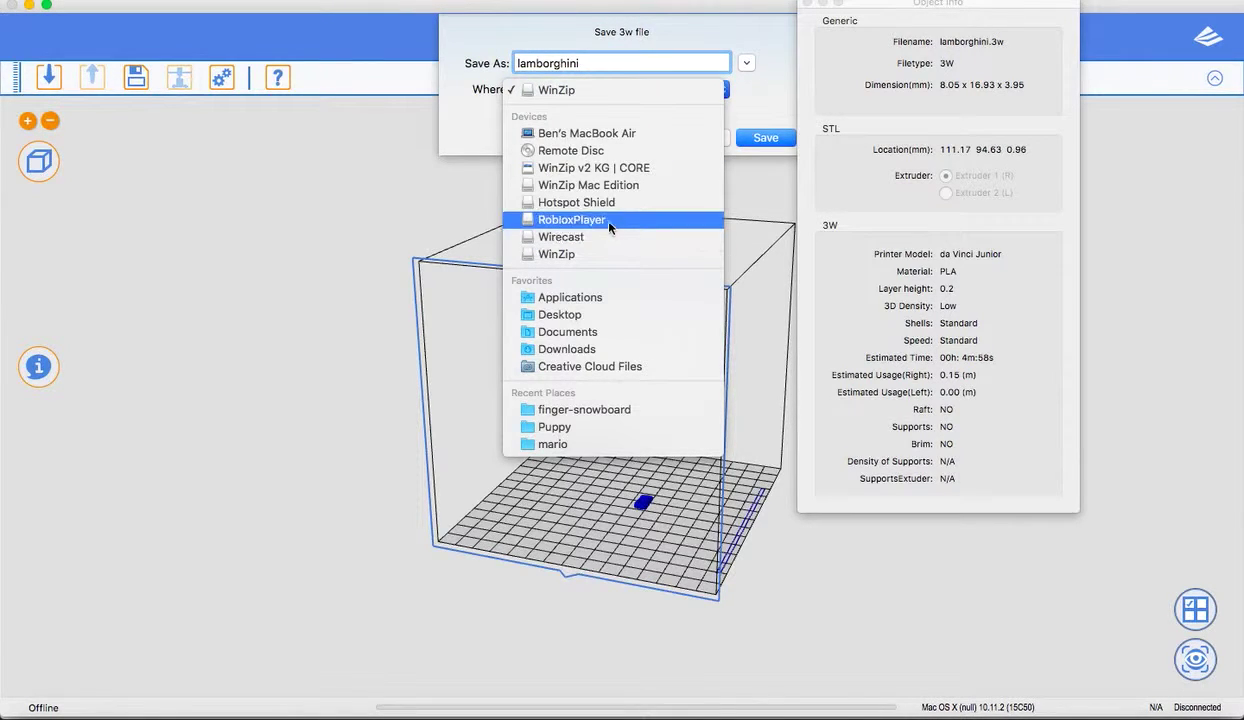
{"action": "left_click", "coordinate": [608, 221]}
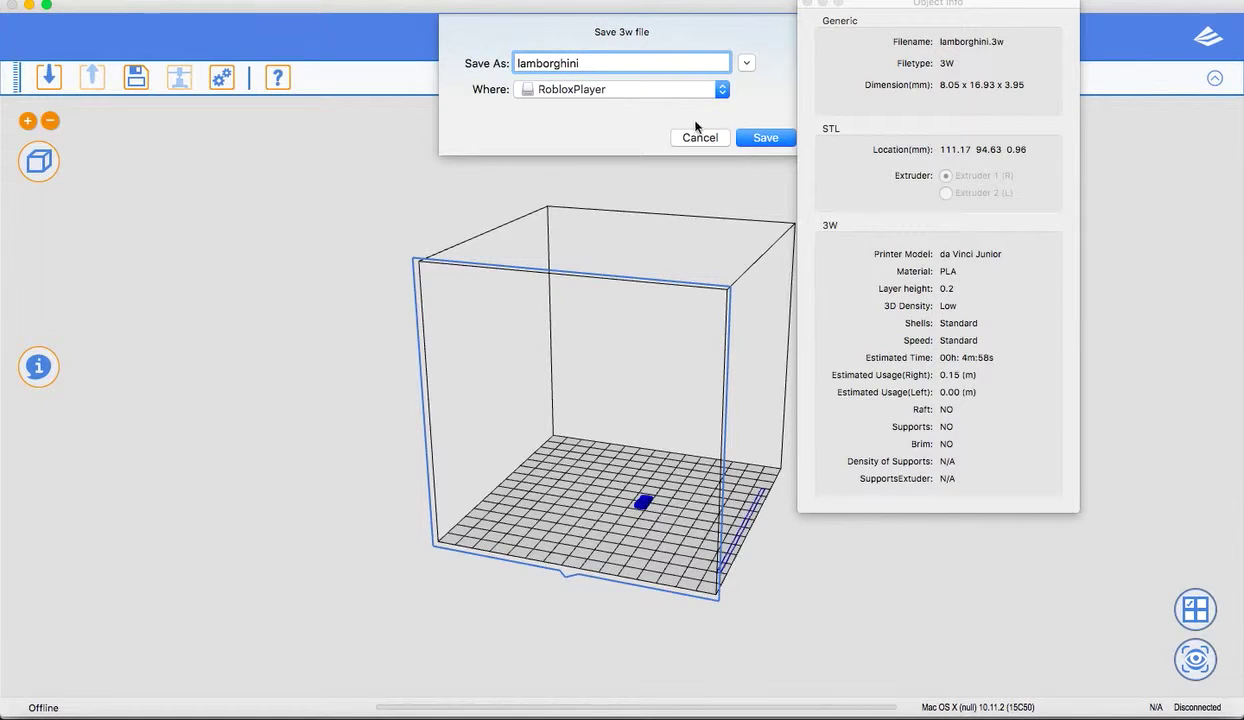
{"action": "left_click", "coordinate": [762, 137]}
{"action": "left_click", "coordinate": [807, 4]}
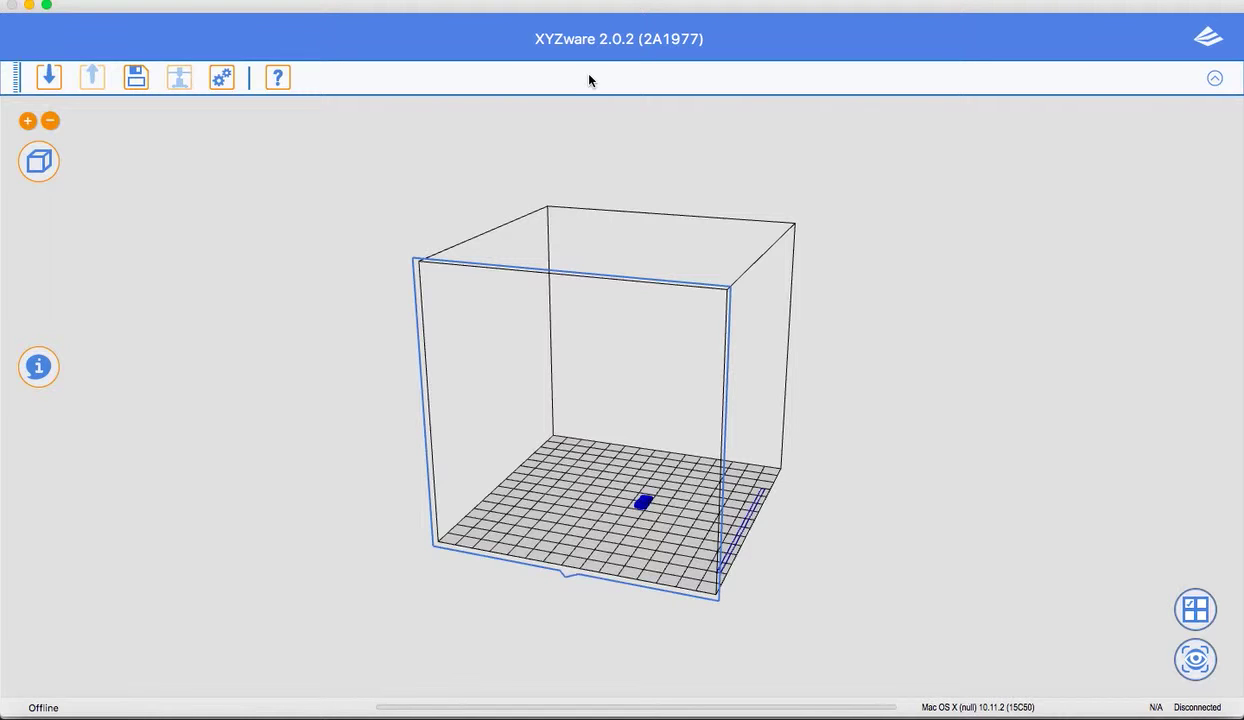
Switch to Safari and close the Thingiverse lamborghini tab
{"action": "key", "text": "super+Tab"}
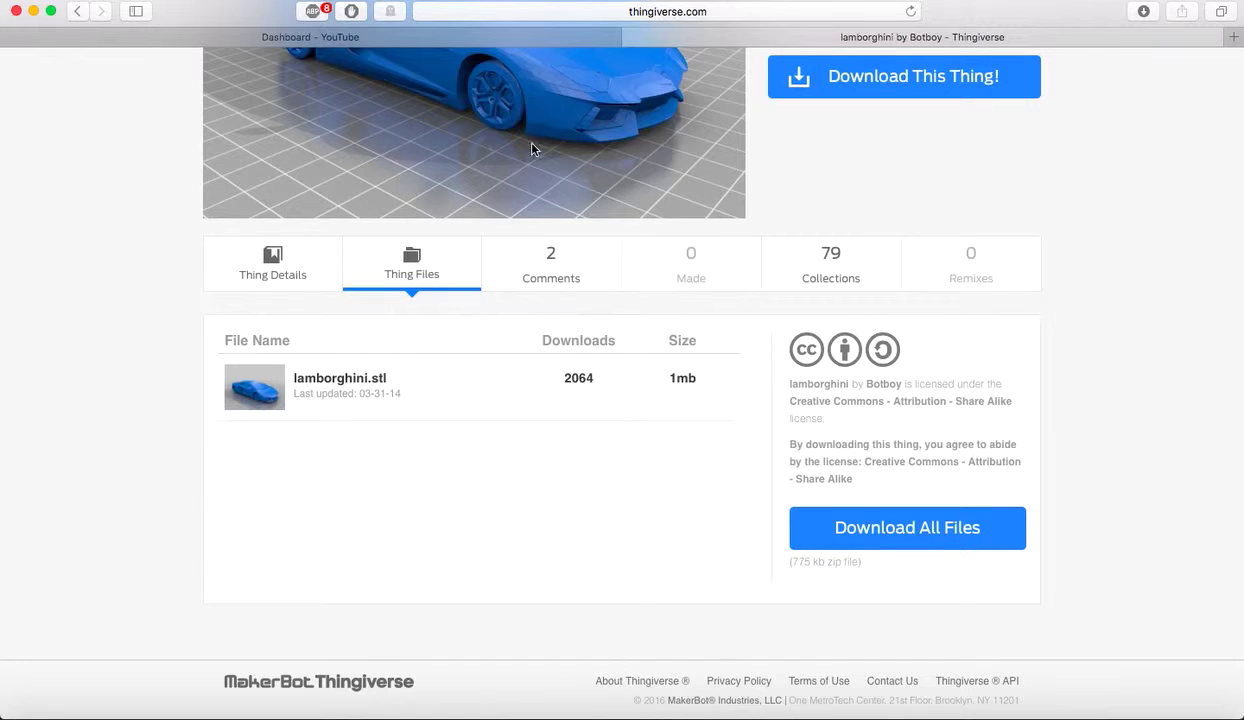
{"action": "left_click", "coordinate": [632, 37]}
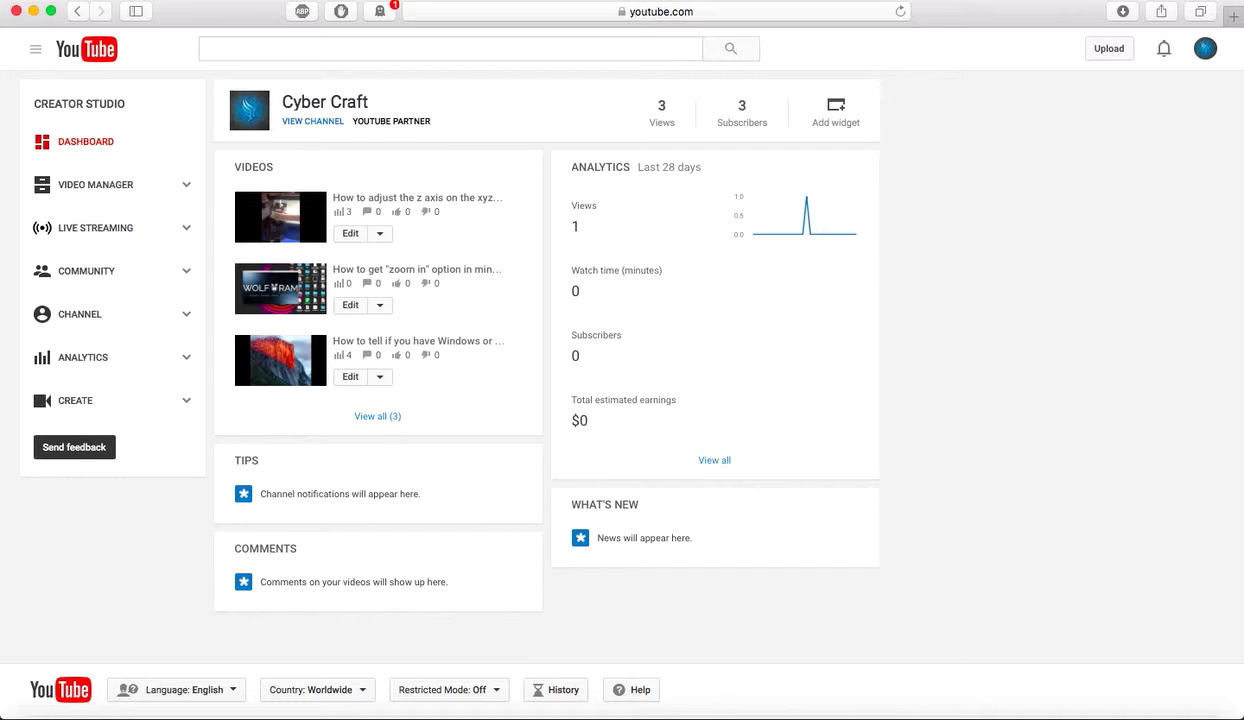
{"action": "left_click", "coordinate": [900, 11]}
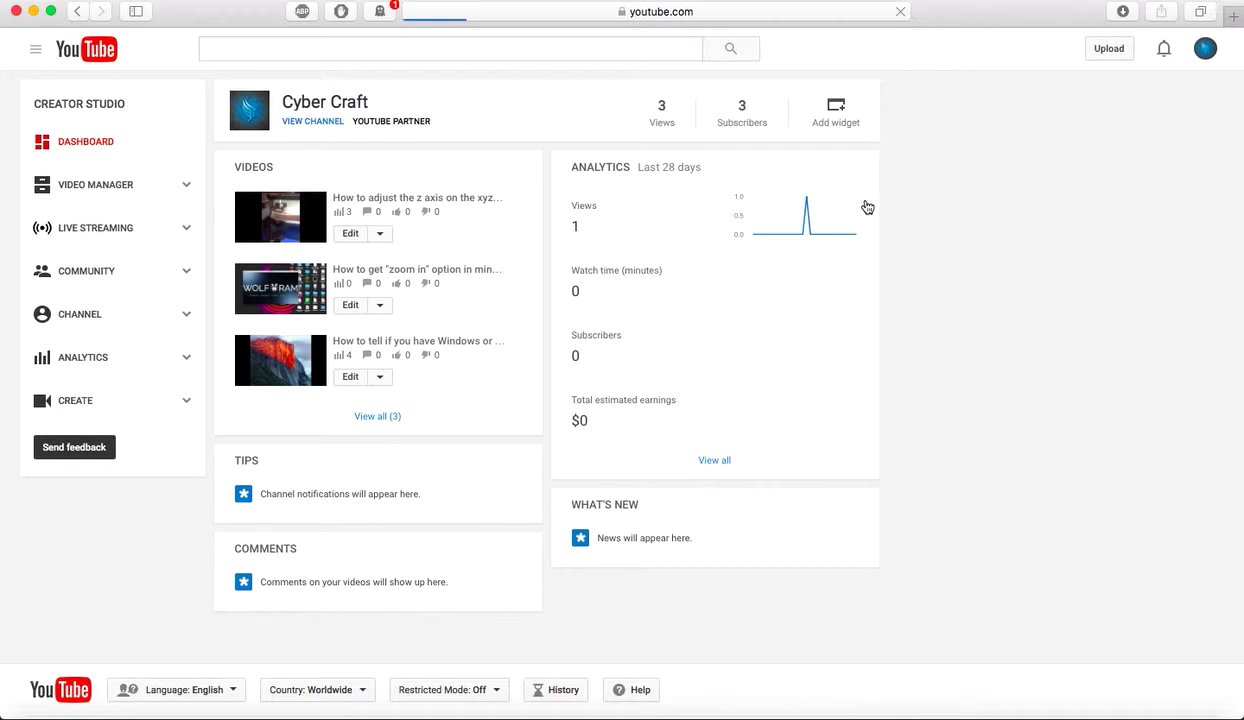